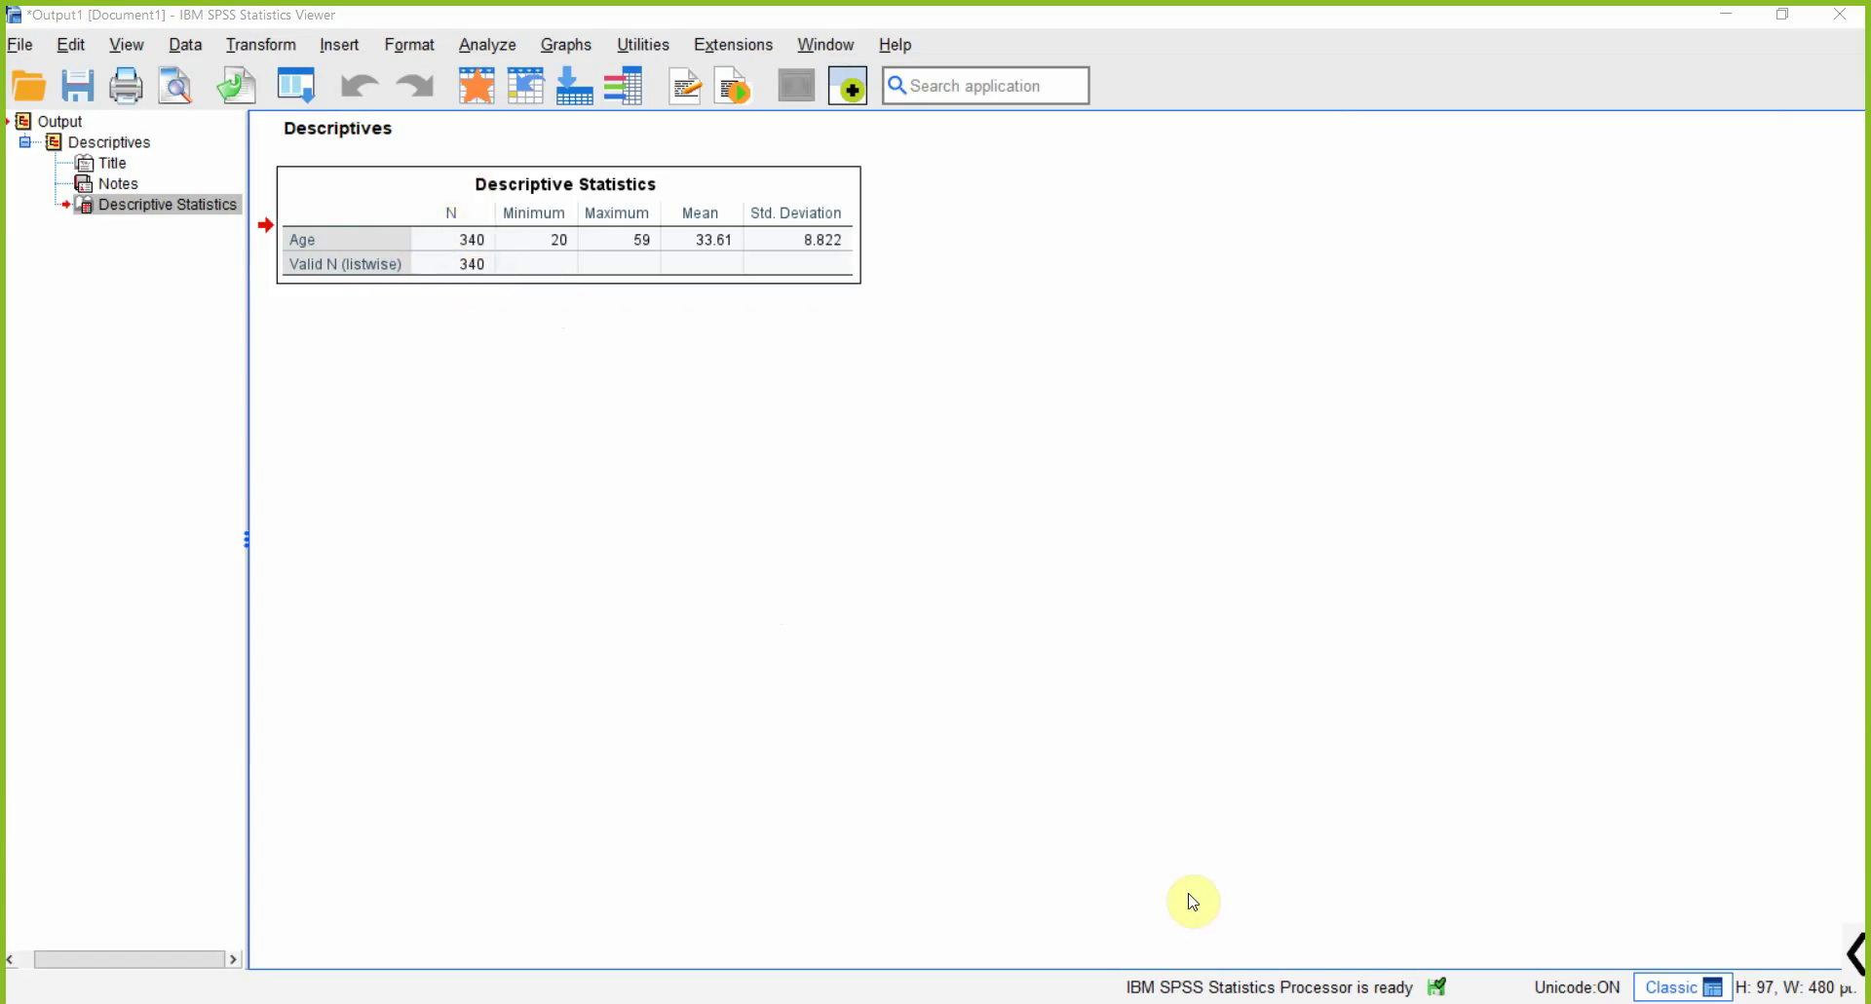
- Bring the SampleData.sav data editor forward and select rows 1–3 to inspect their Age values
mouse_move(1284, 1002)
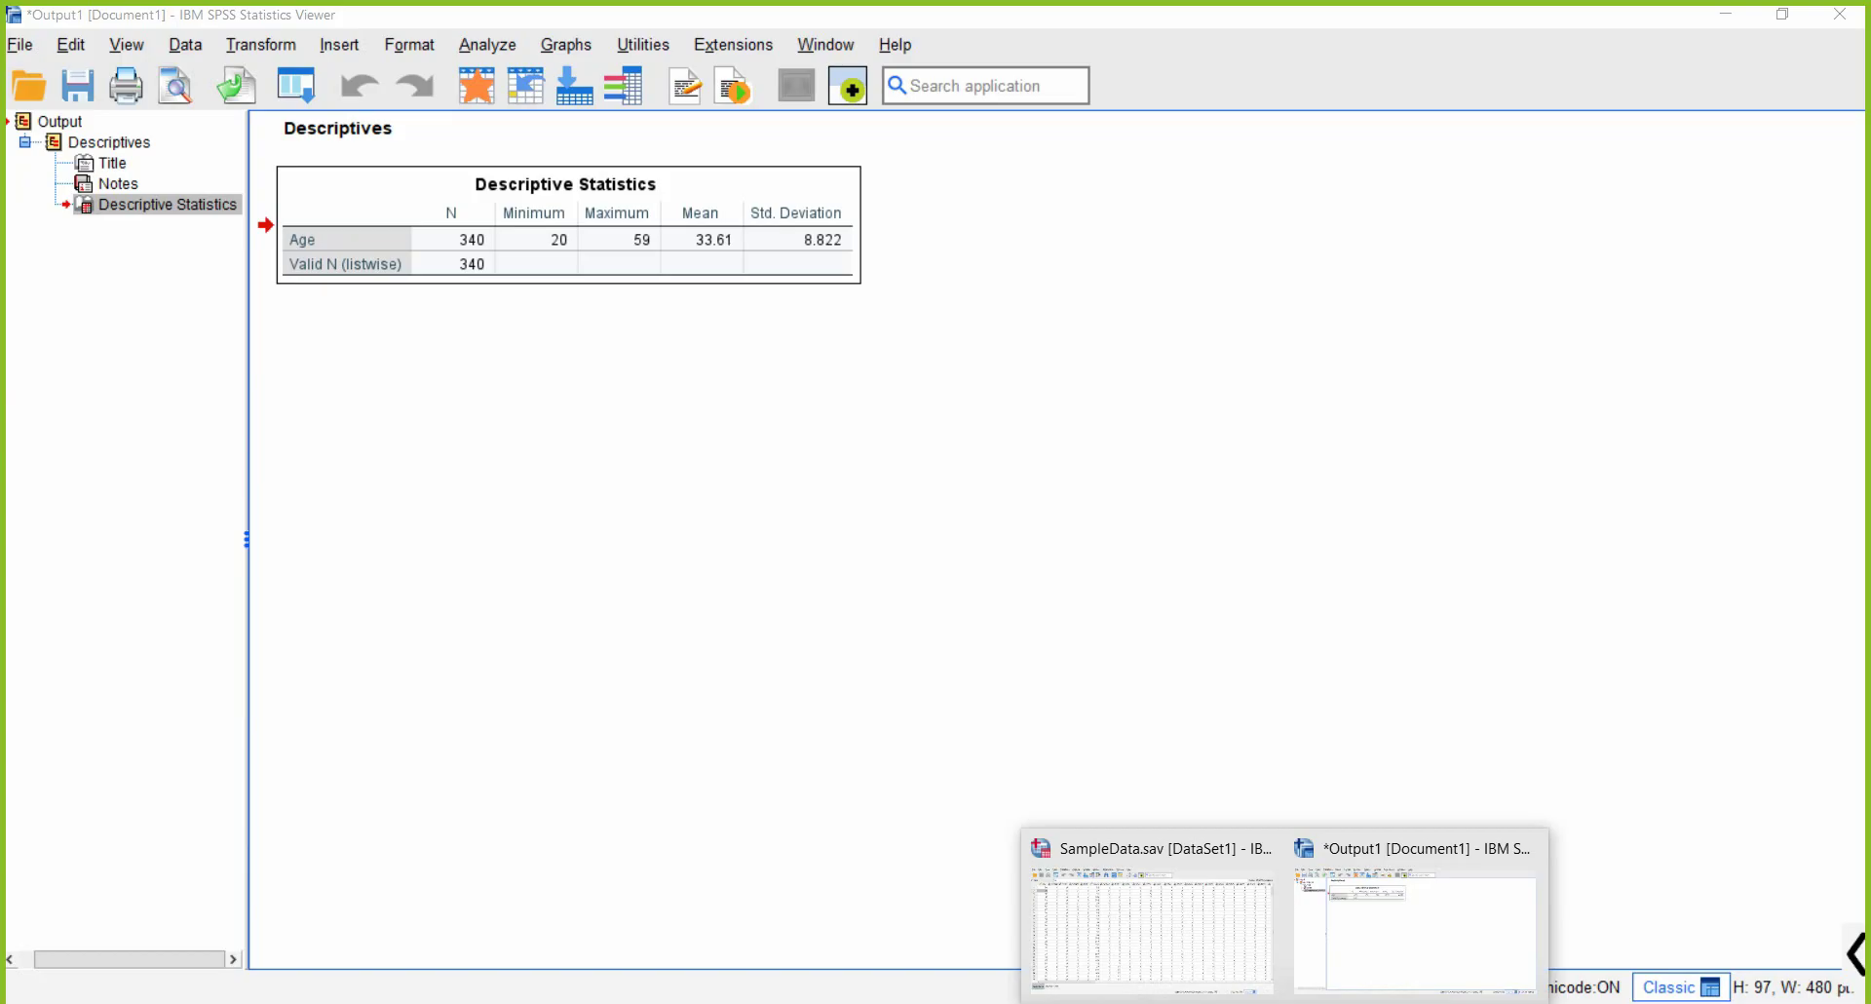
left_click(1093, 916)
left_click(70, 203)
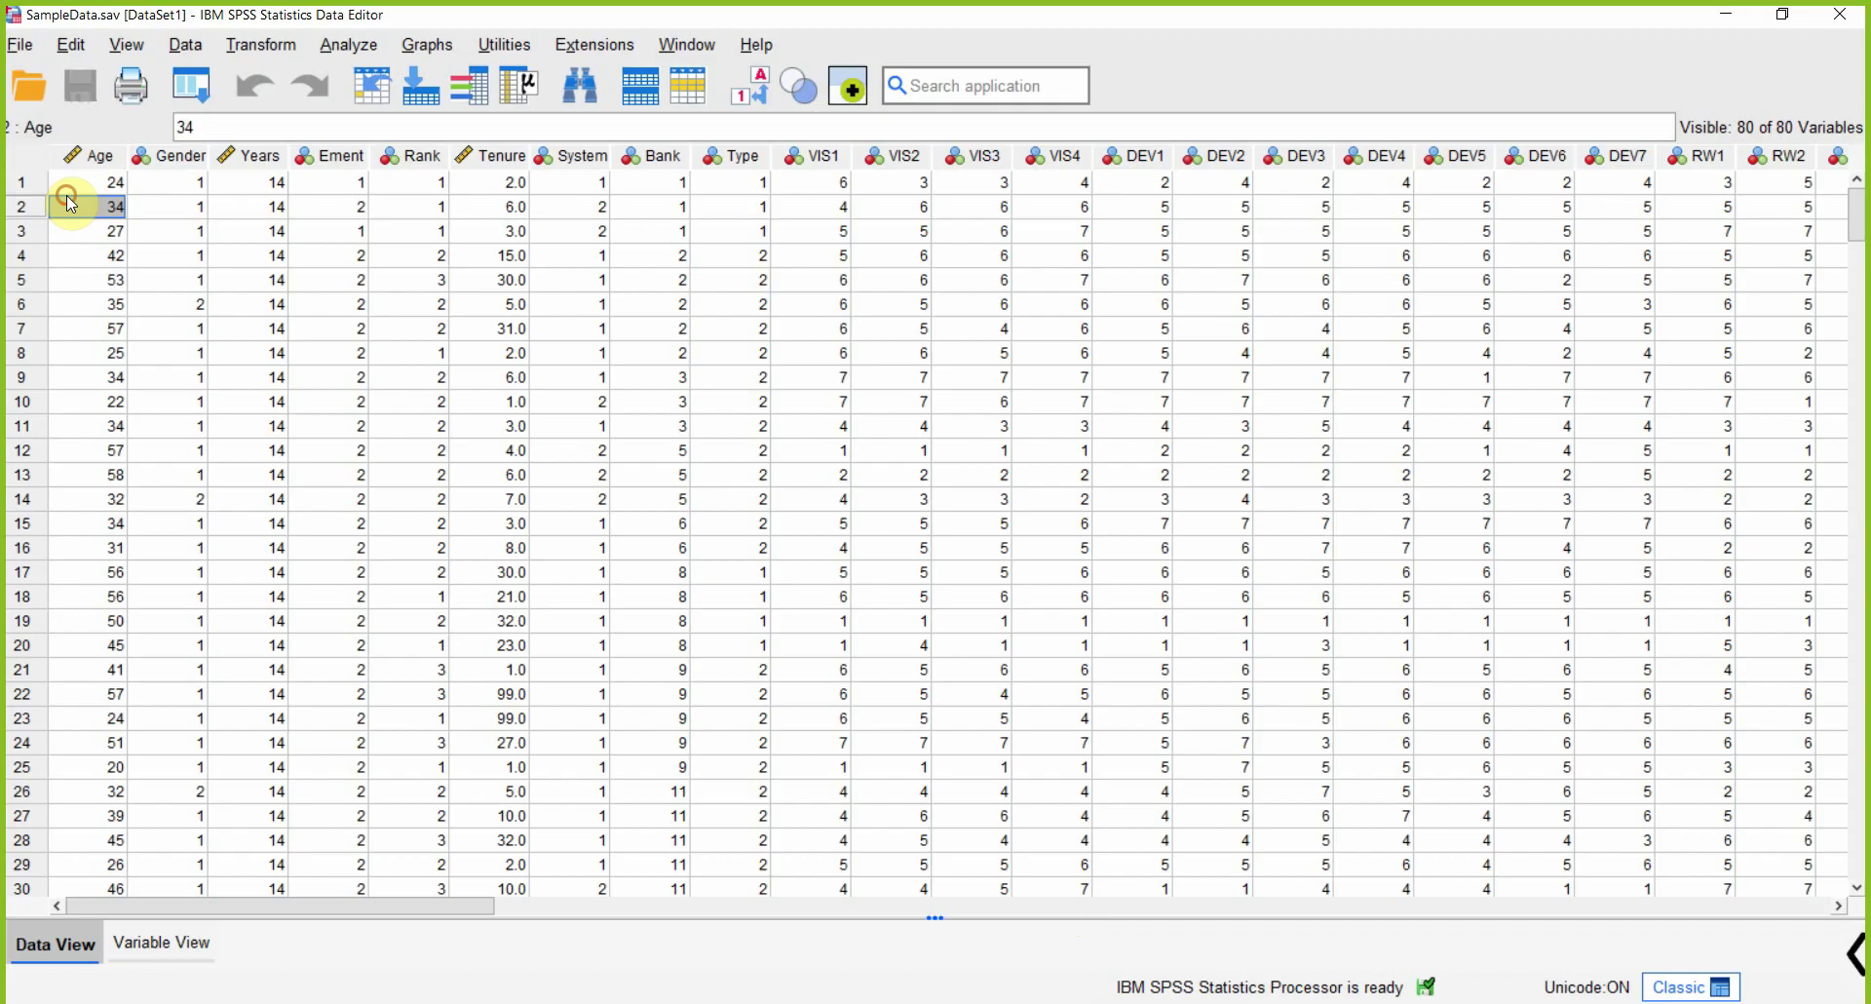
left_click(29, 182)
left_click(29, 207)
left_click(33, 232)
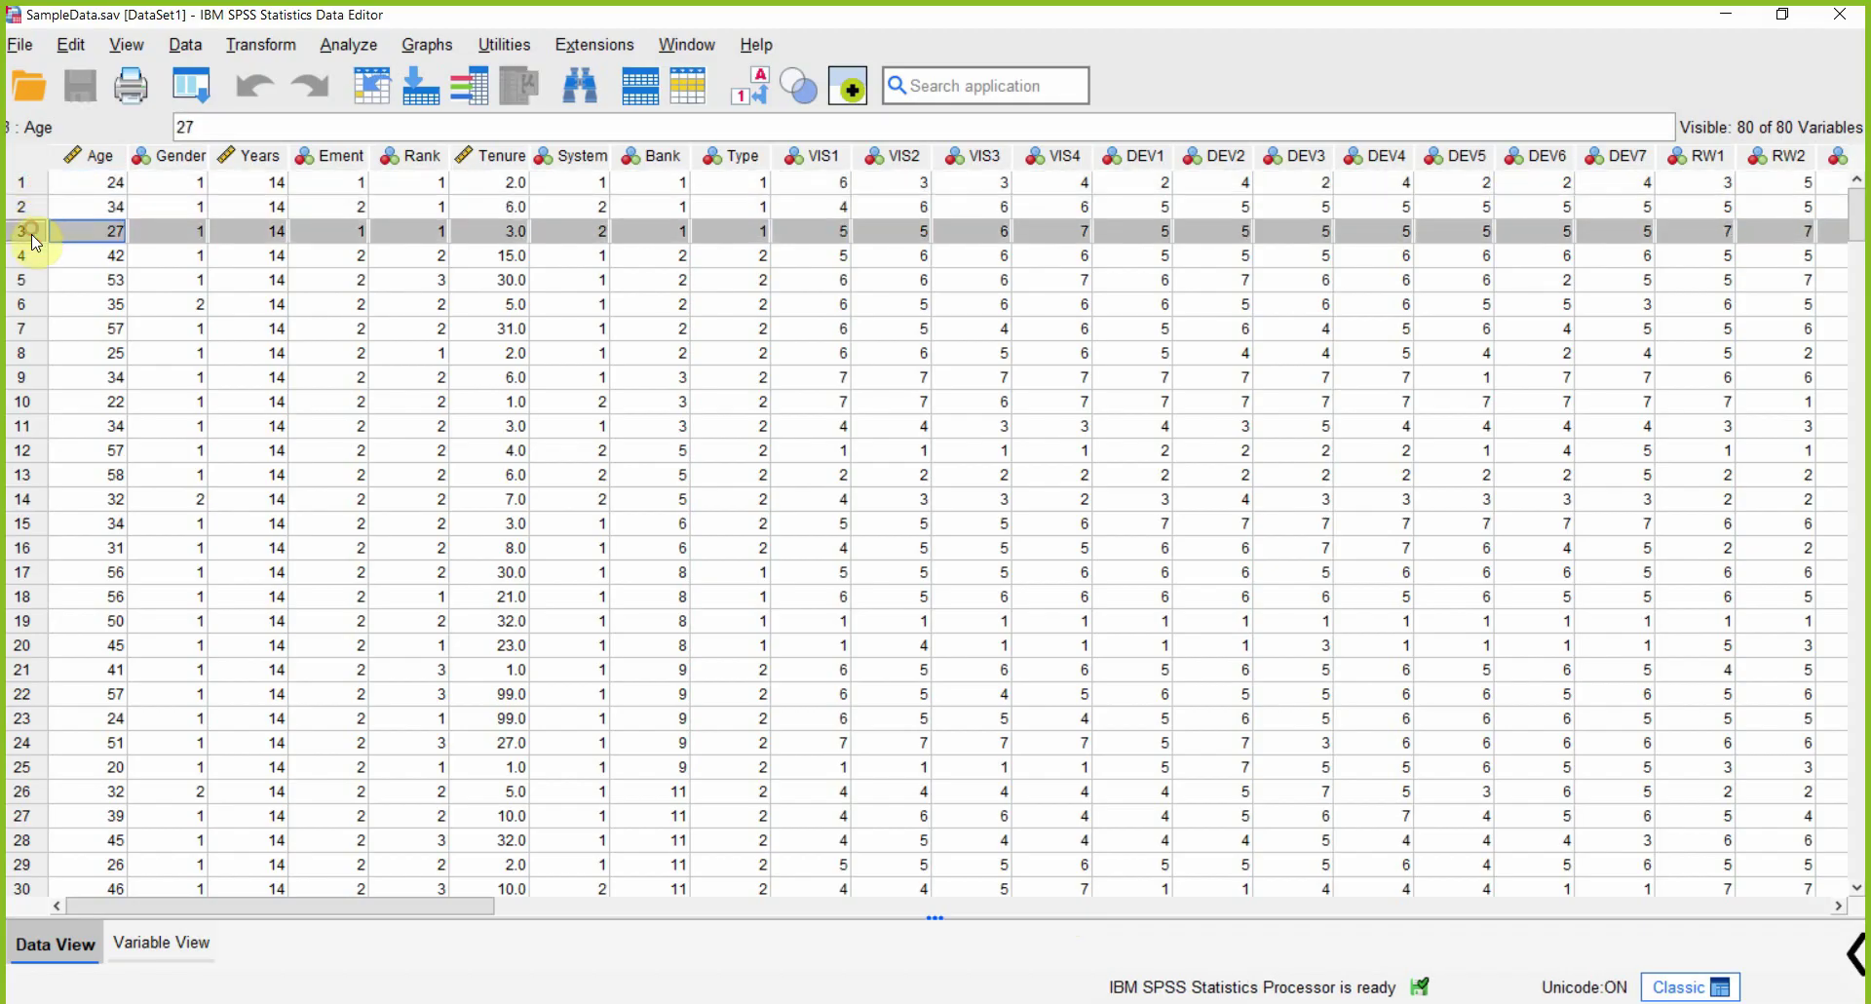
left_click(29, 207)
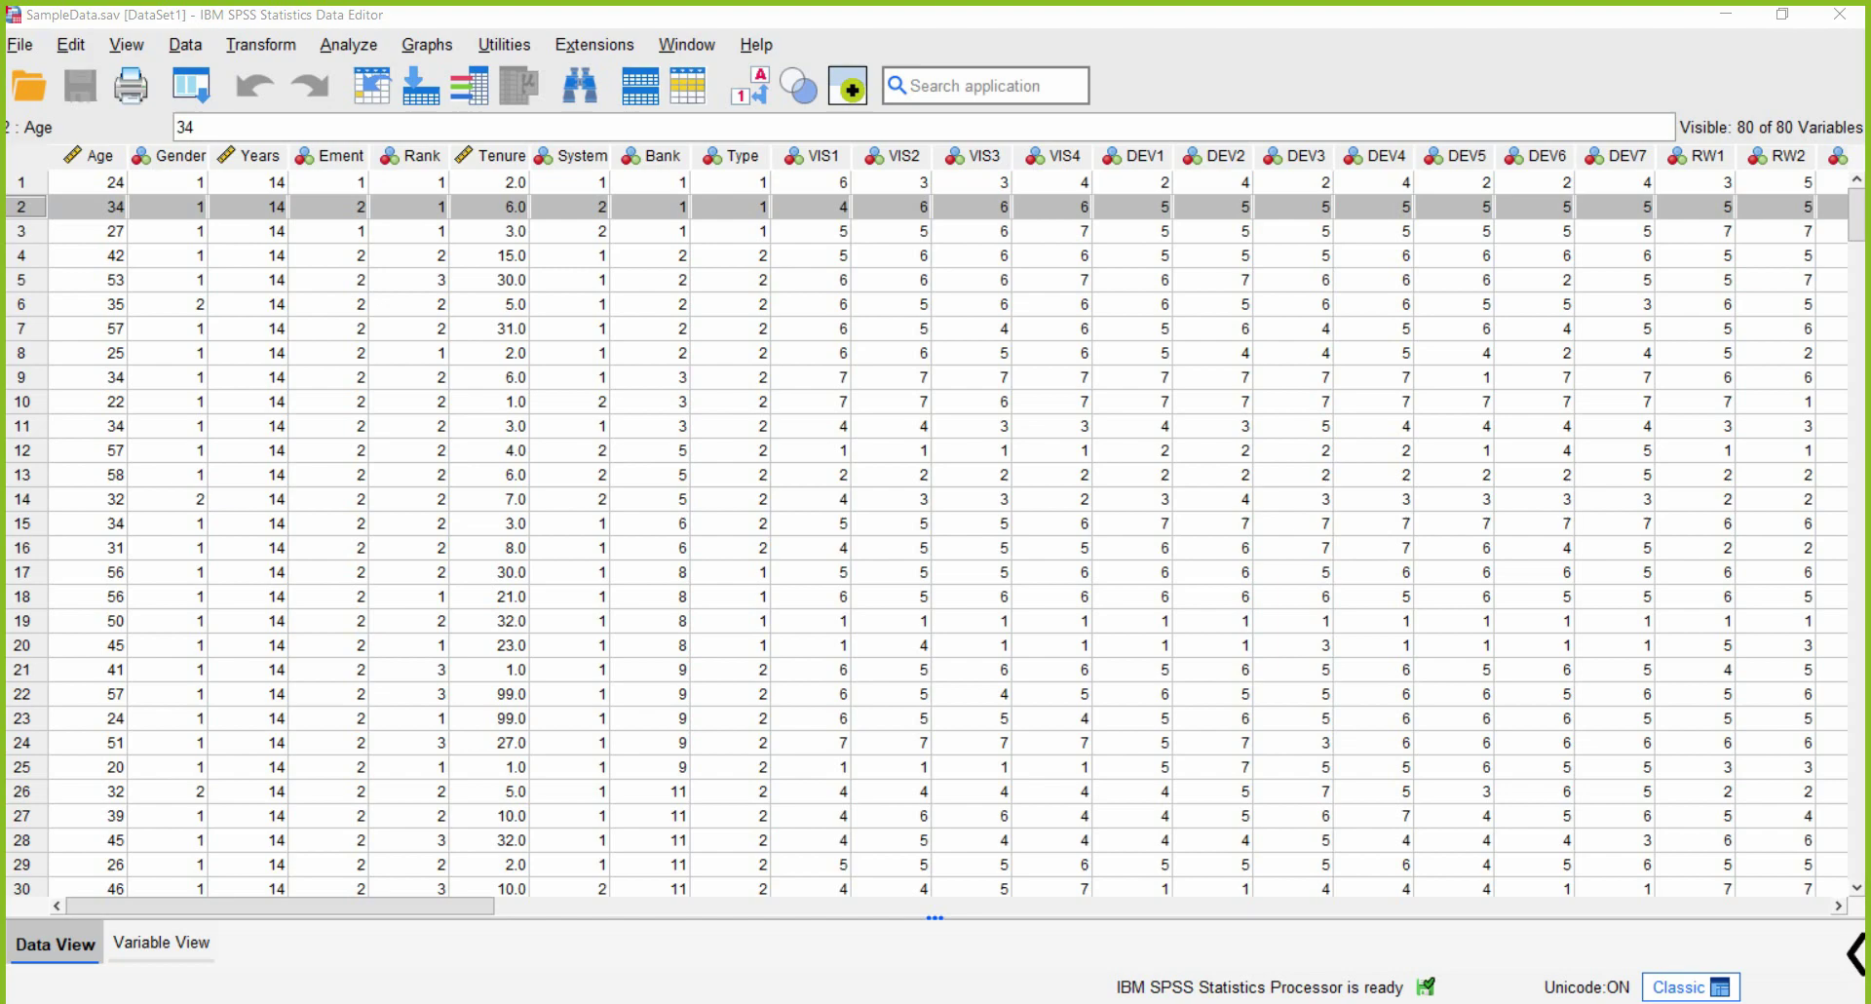
- In the ISQ_Thesis PDF, select the Age Group table heading and its 20-29 row
mouse_move(979, 999)
left_click(1642, 899)
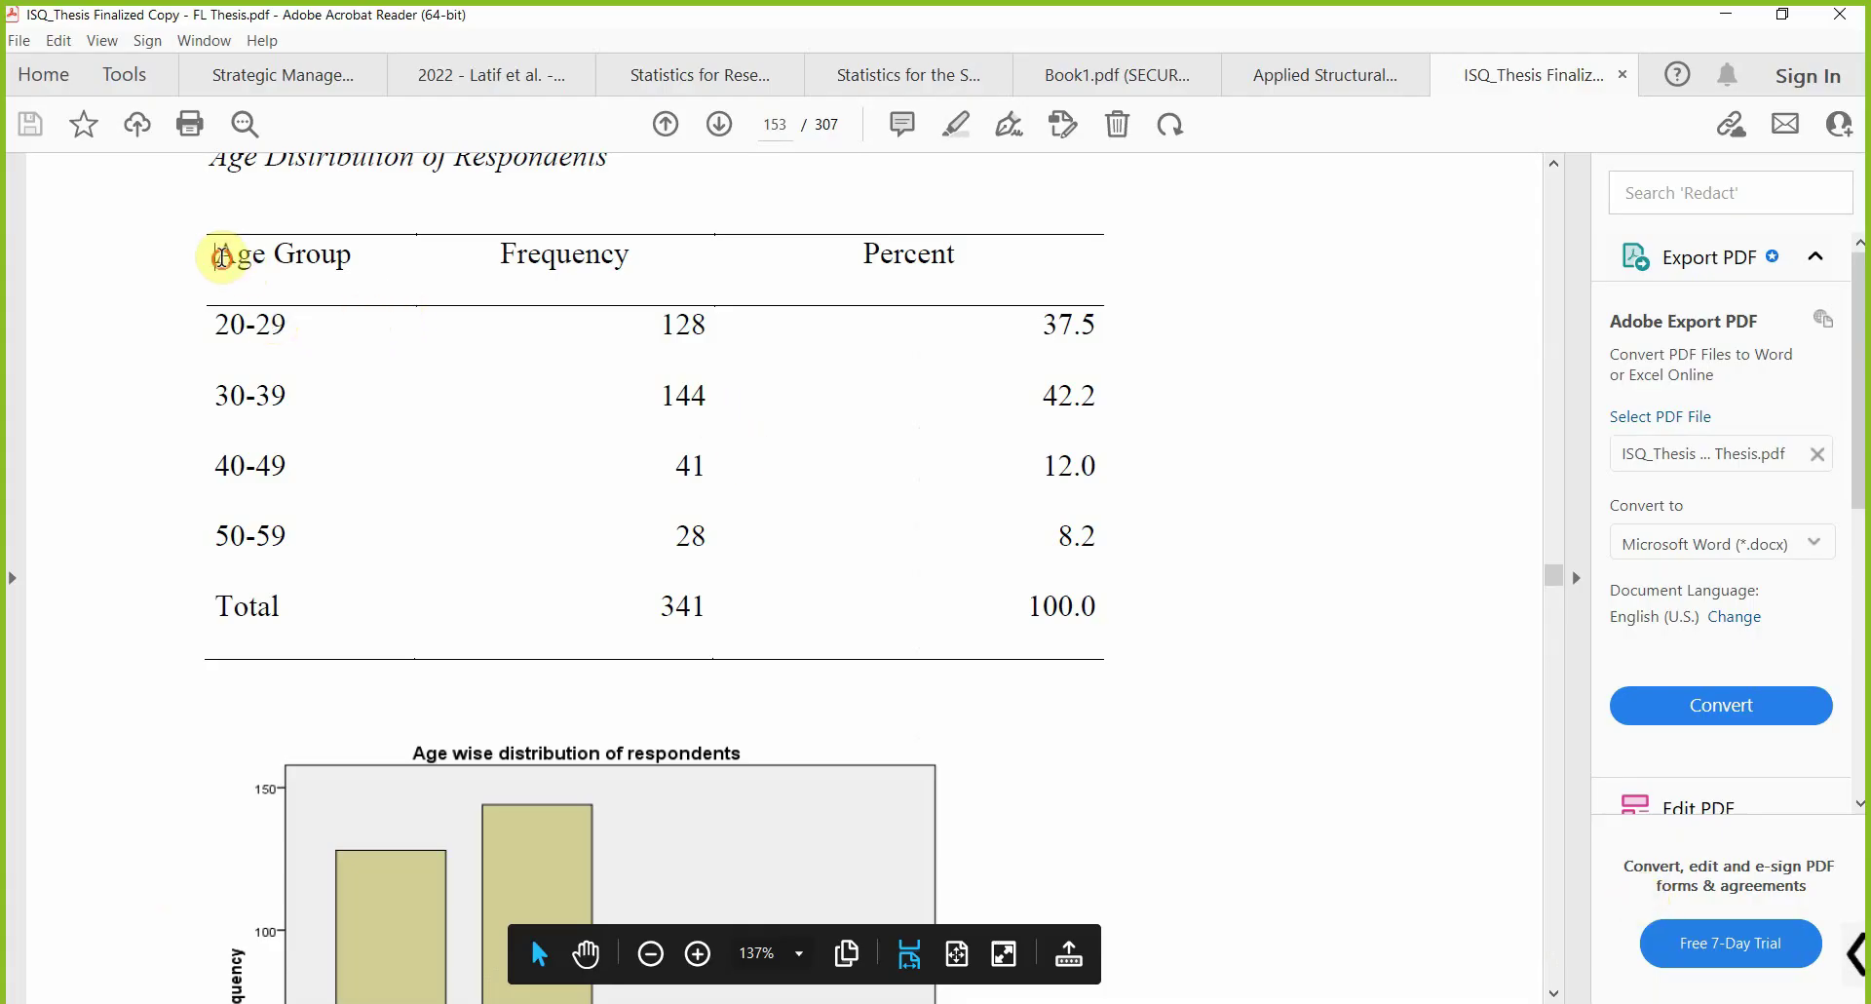
left_click_drag(220, 256, 351, 272)
left_click_drag(232, 322, 1061, 334)
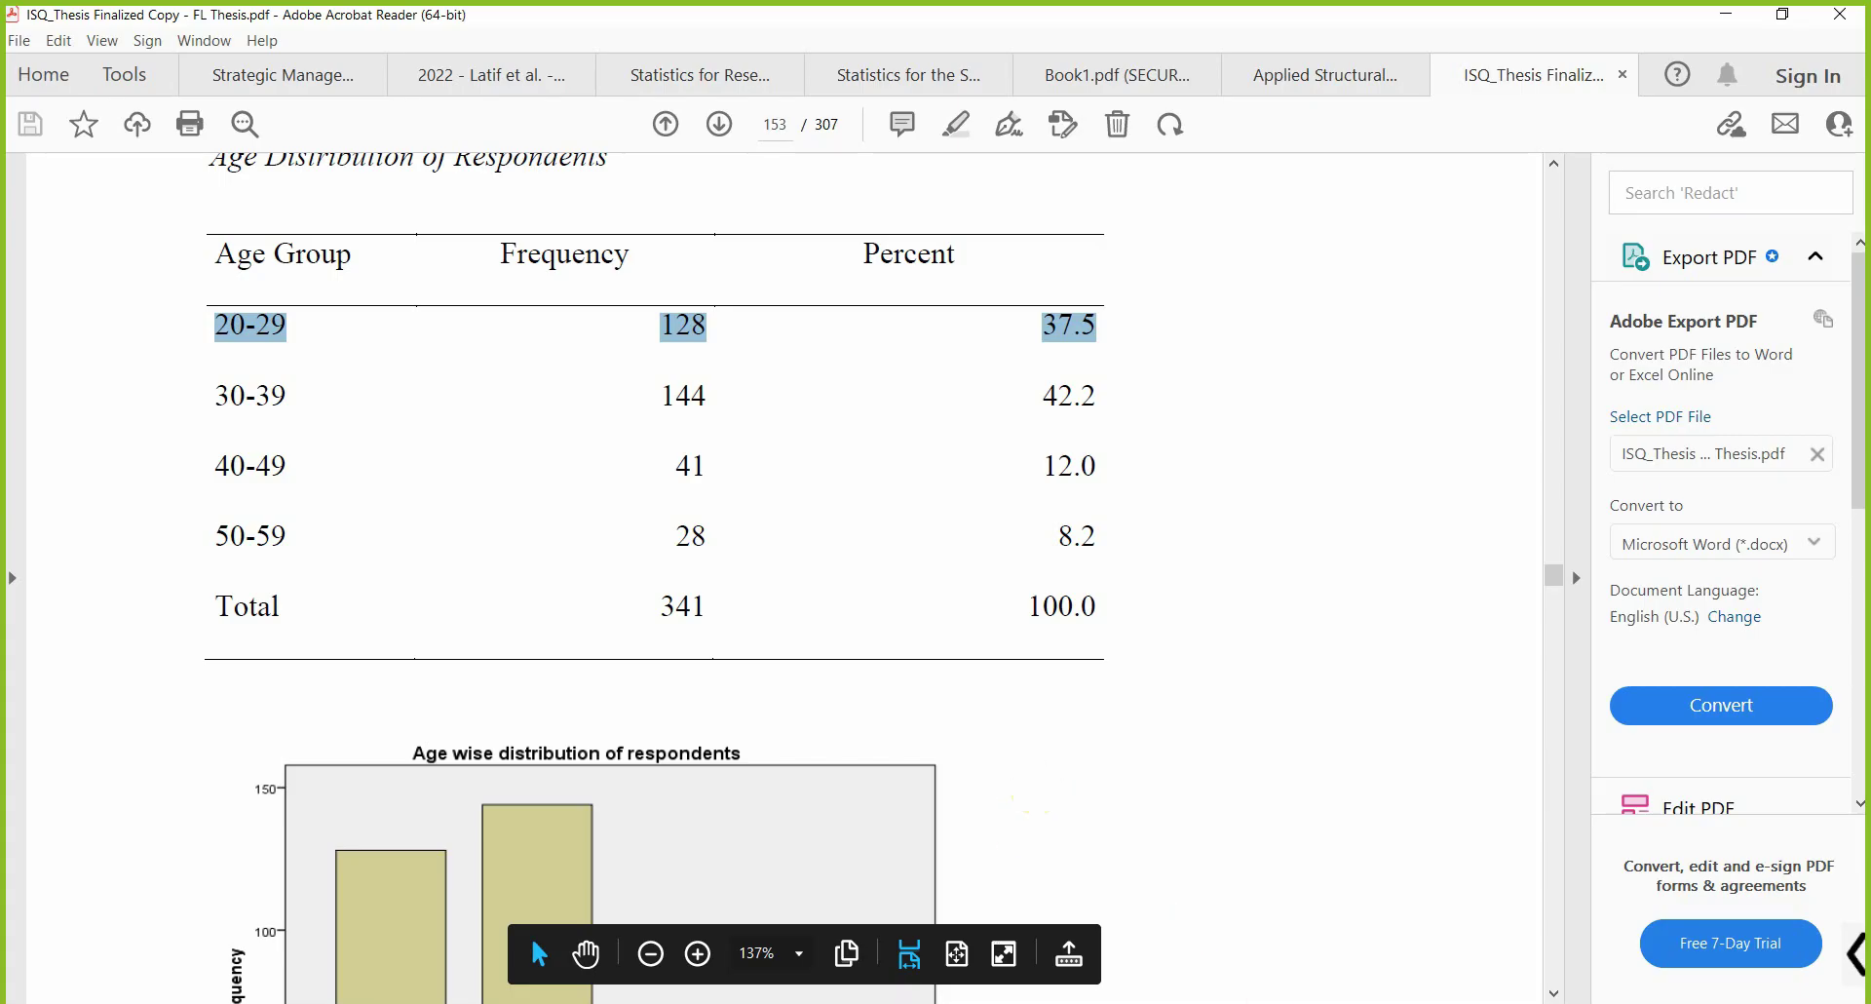
left_click(1284, 1003)
- Review the Age descriptives output, then bring Questionnaire Format.docx in Word to the front
left_click(1389, 934)
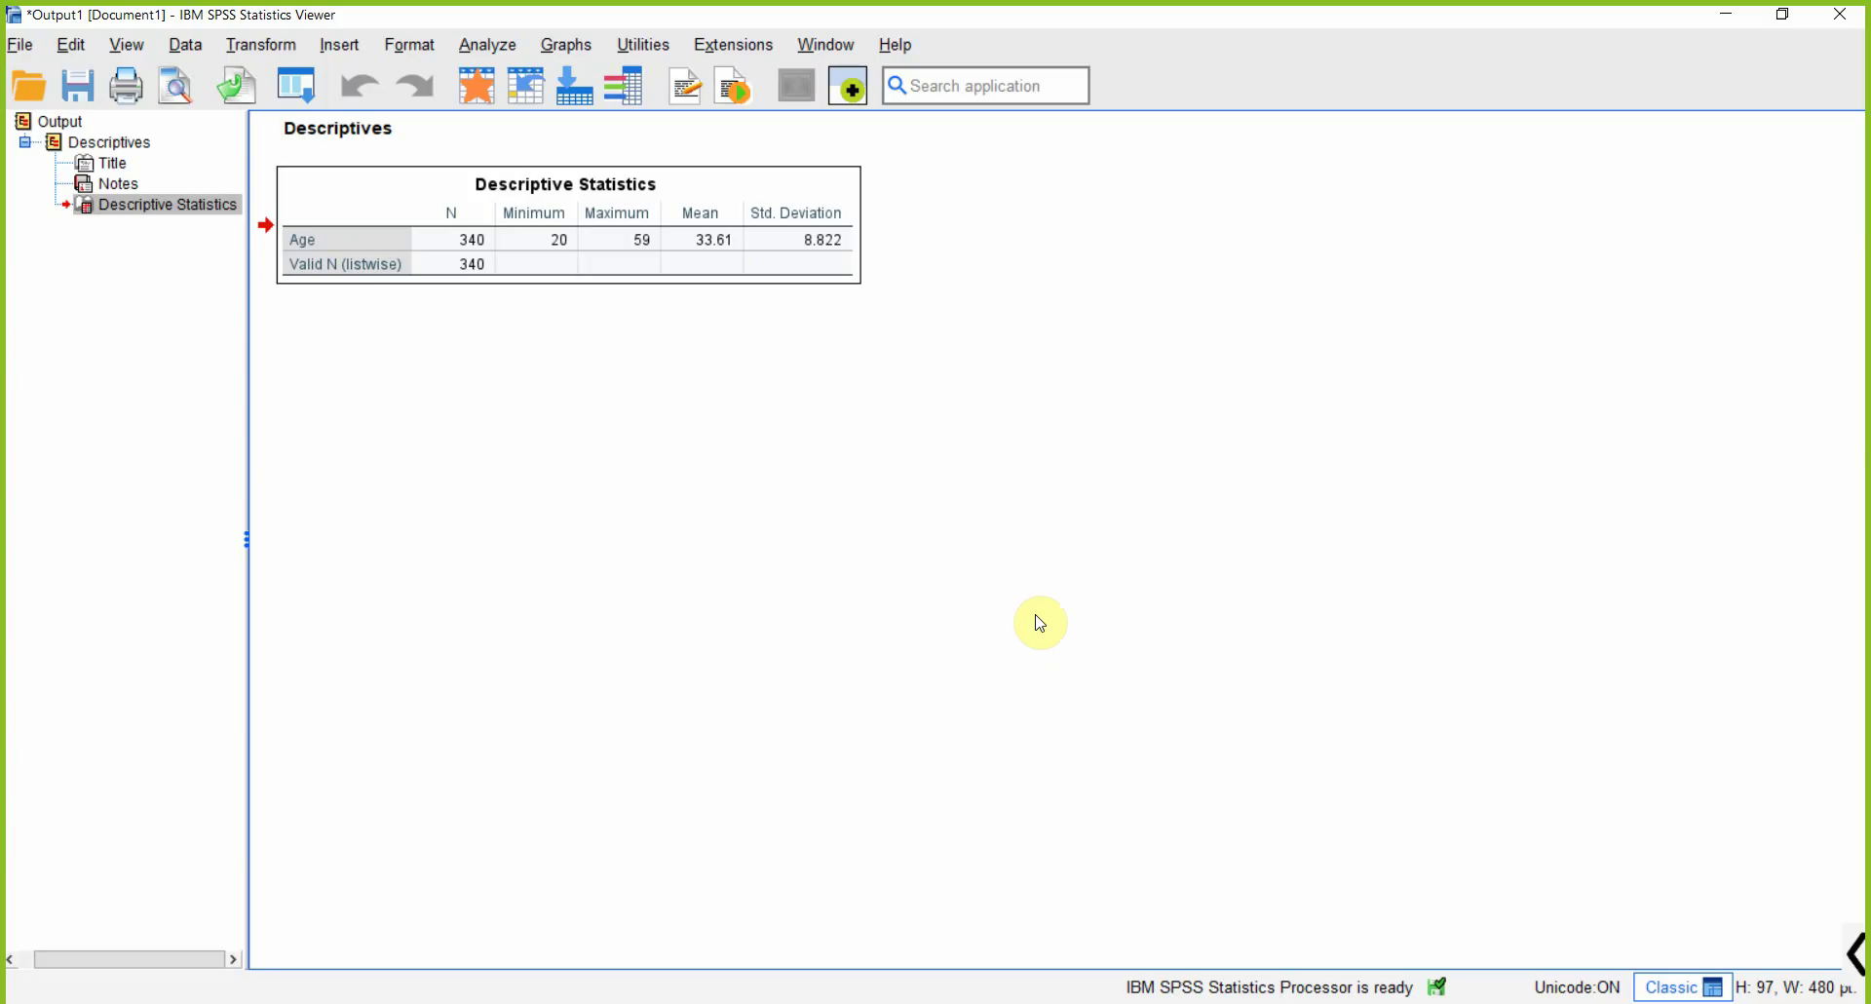
left_click(1298, 999)
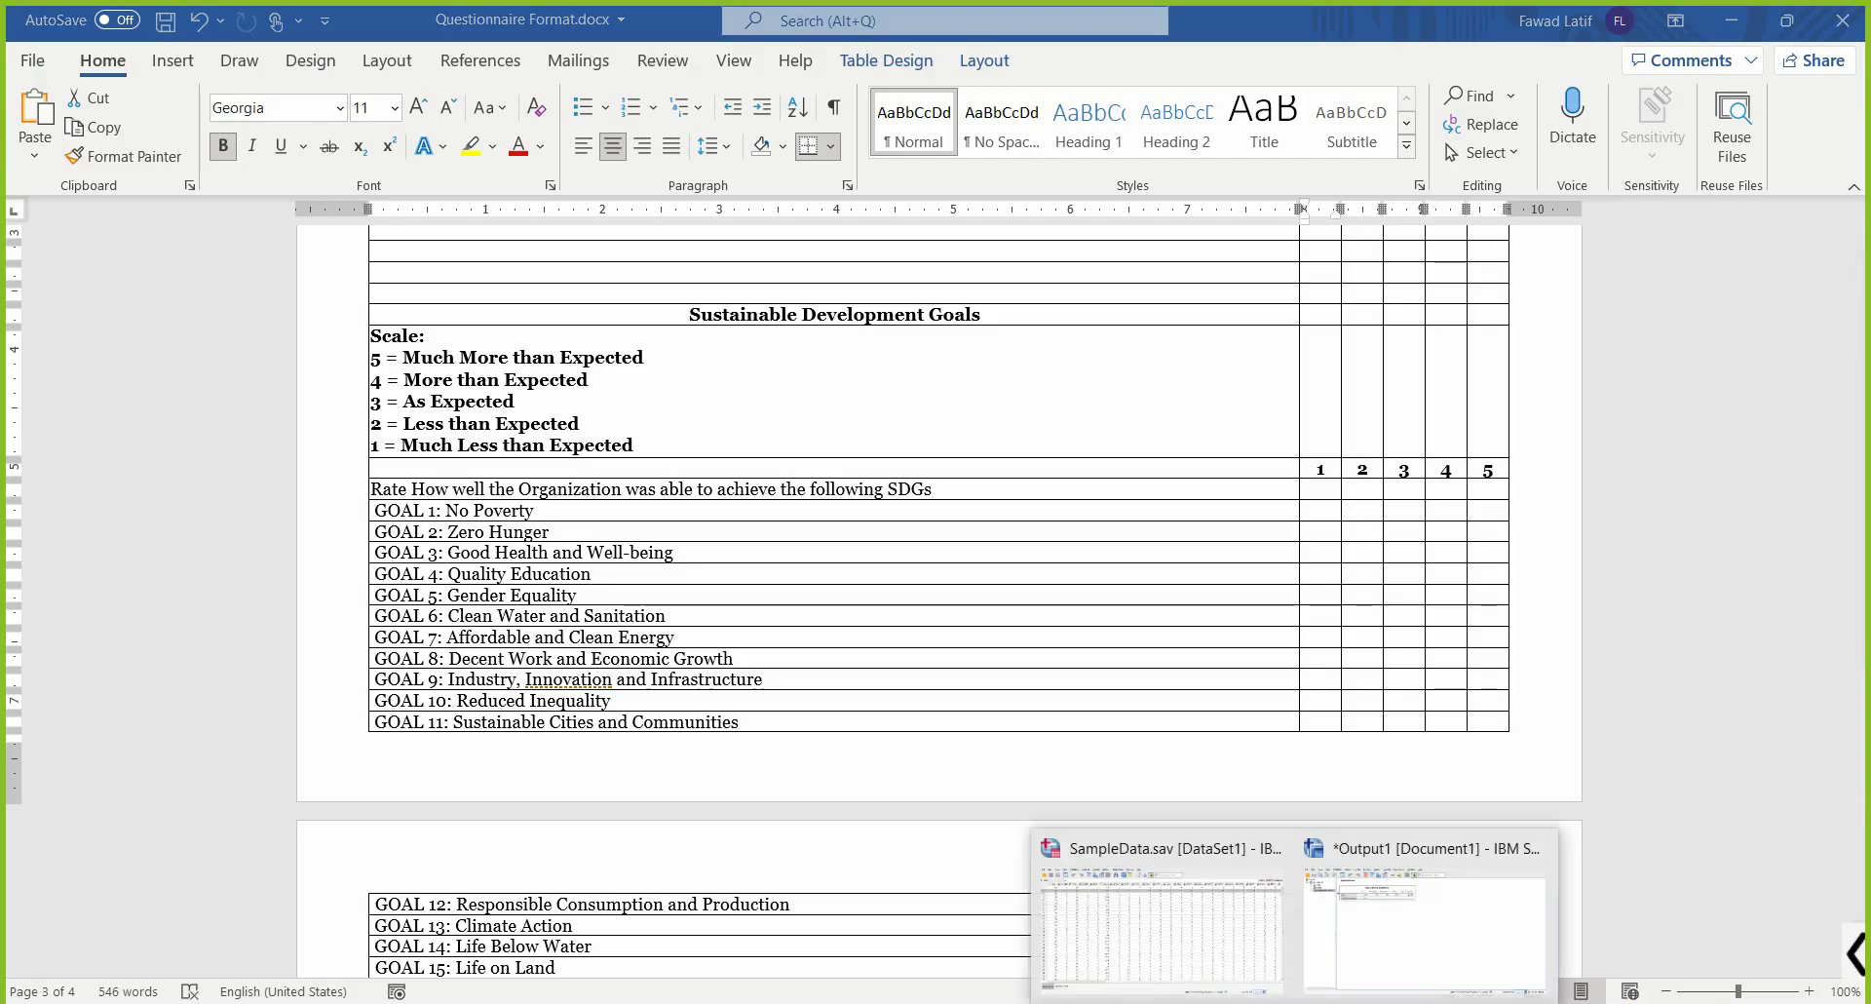
- In a new blank document, type the age ranges 20 – 29, 30 – 39, 40 – 49, 50 -59 and delete the stray lines
key("ctrl+n")
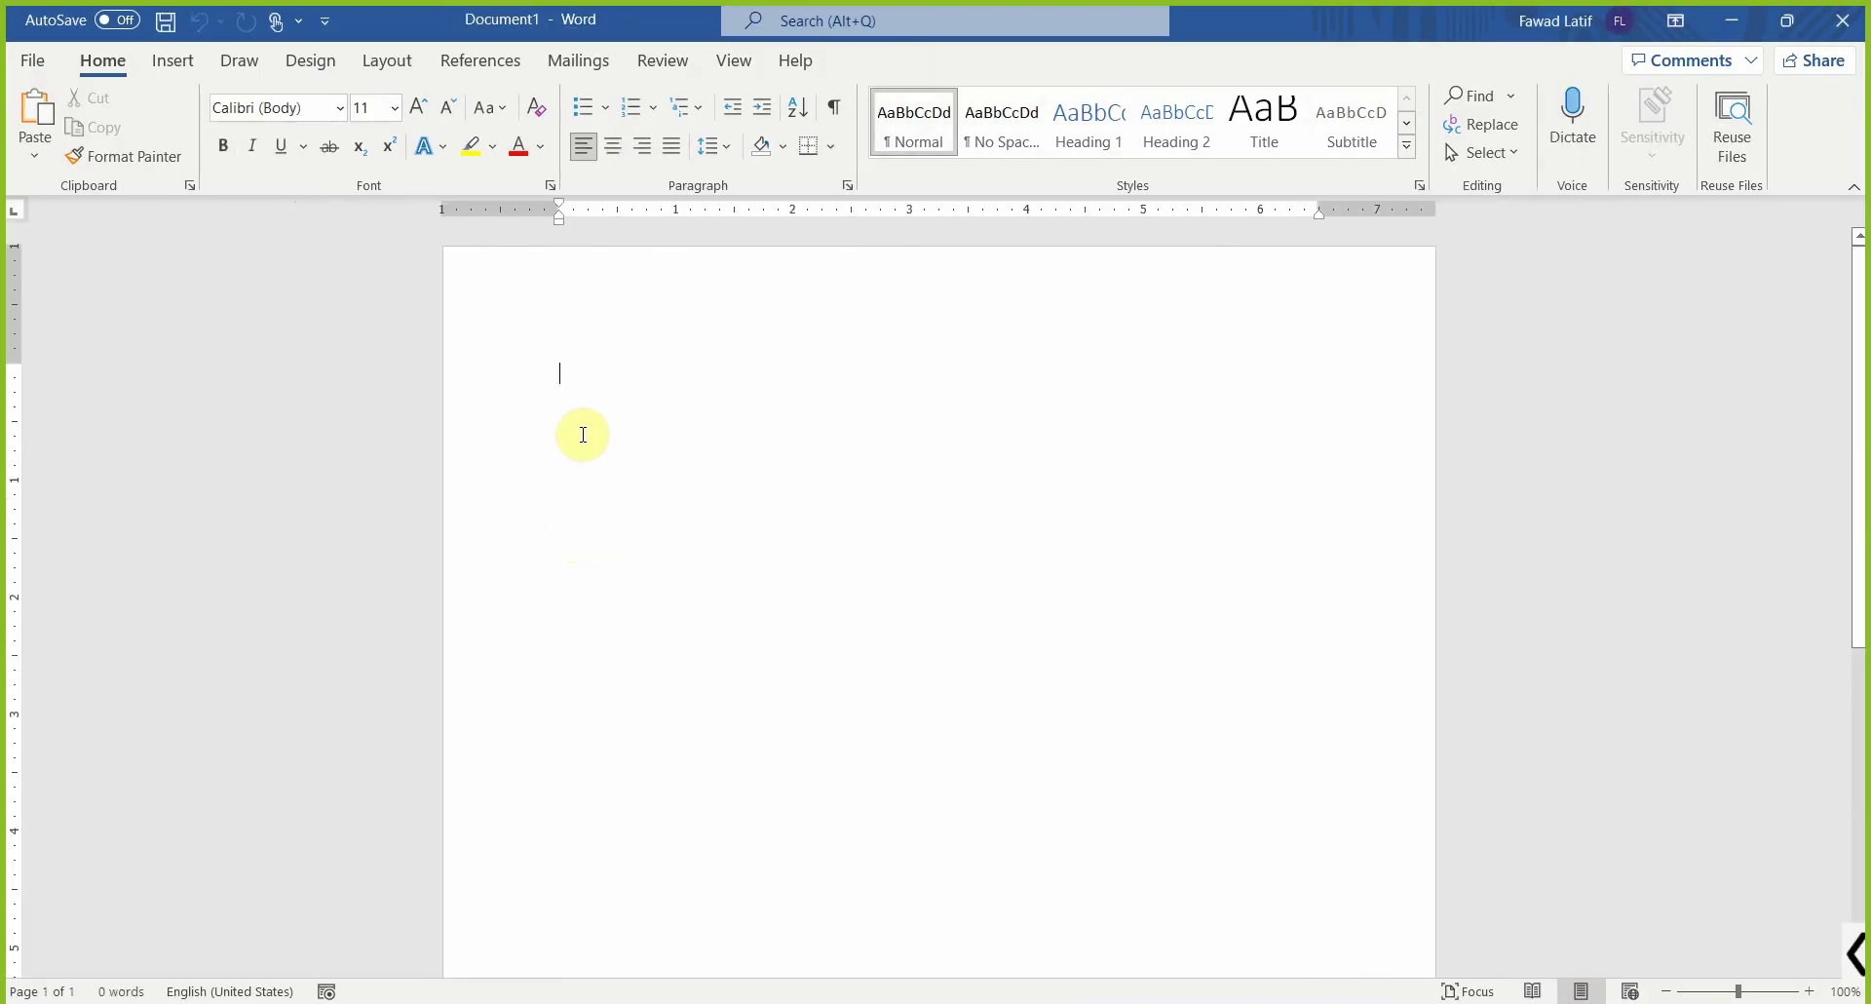
type("20")
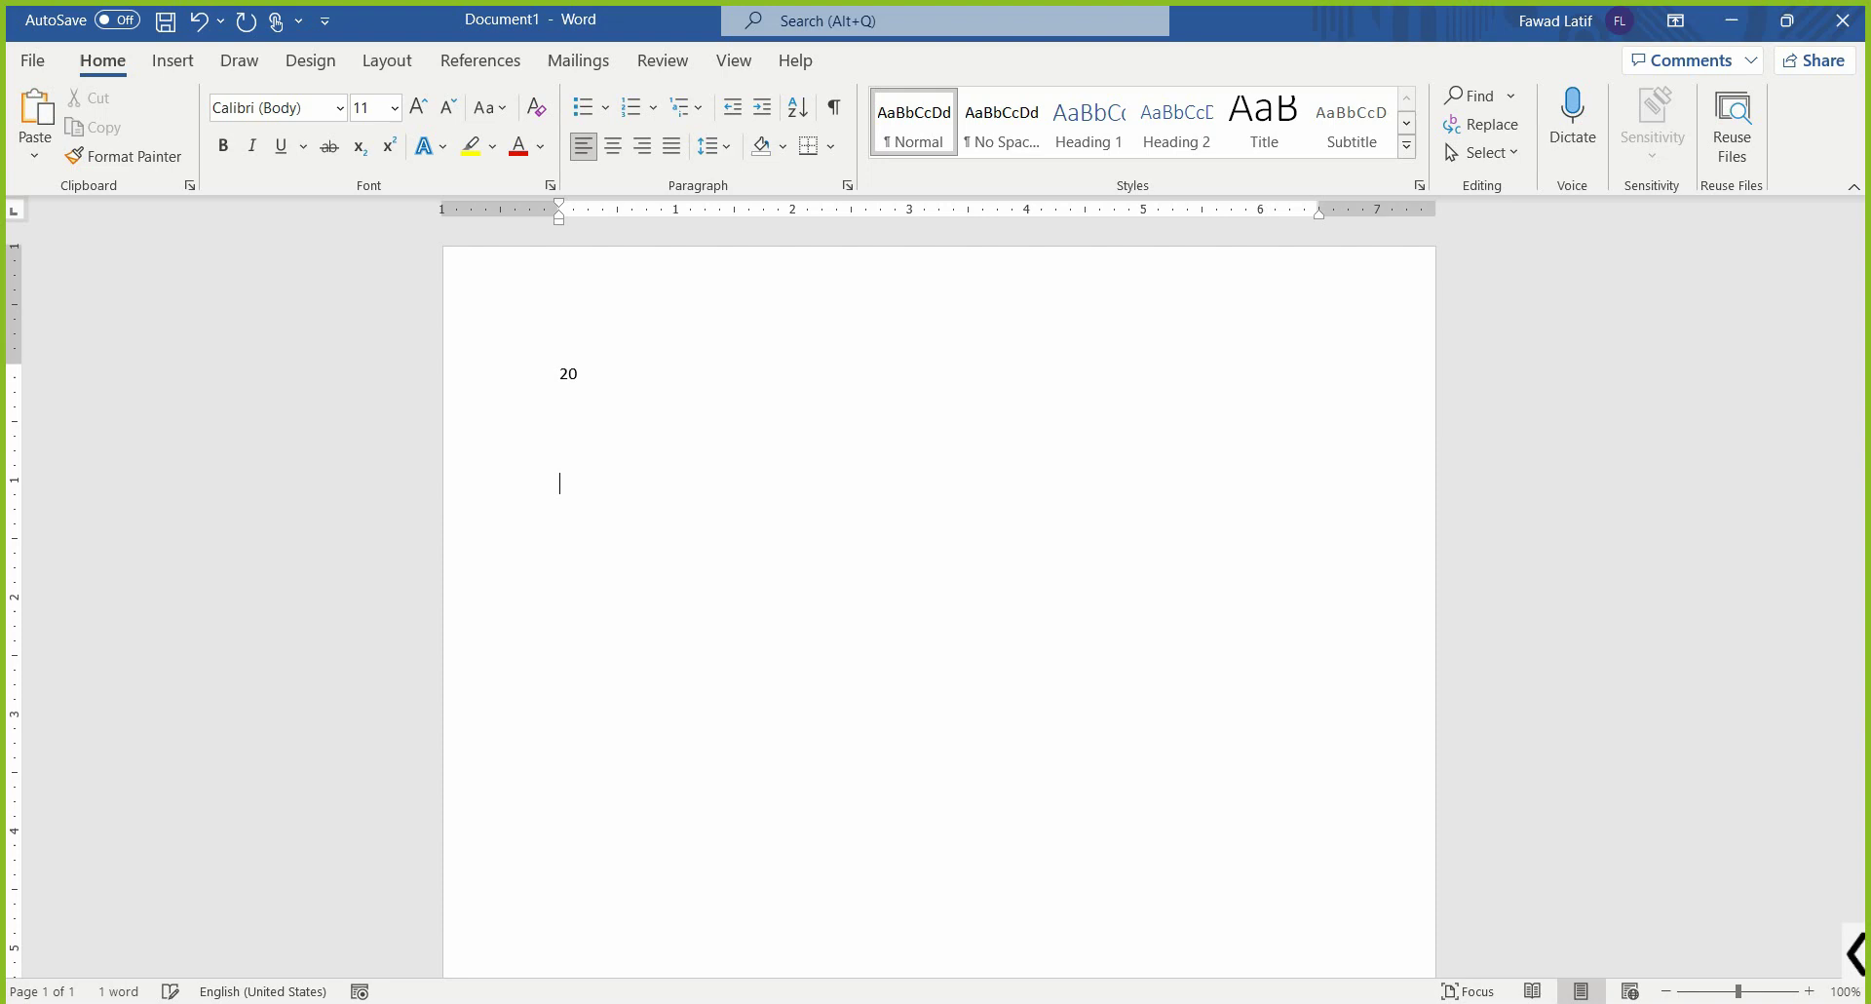
type("9")
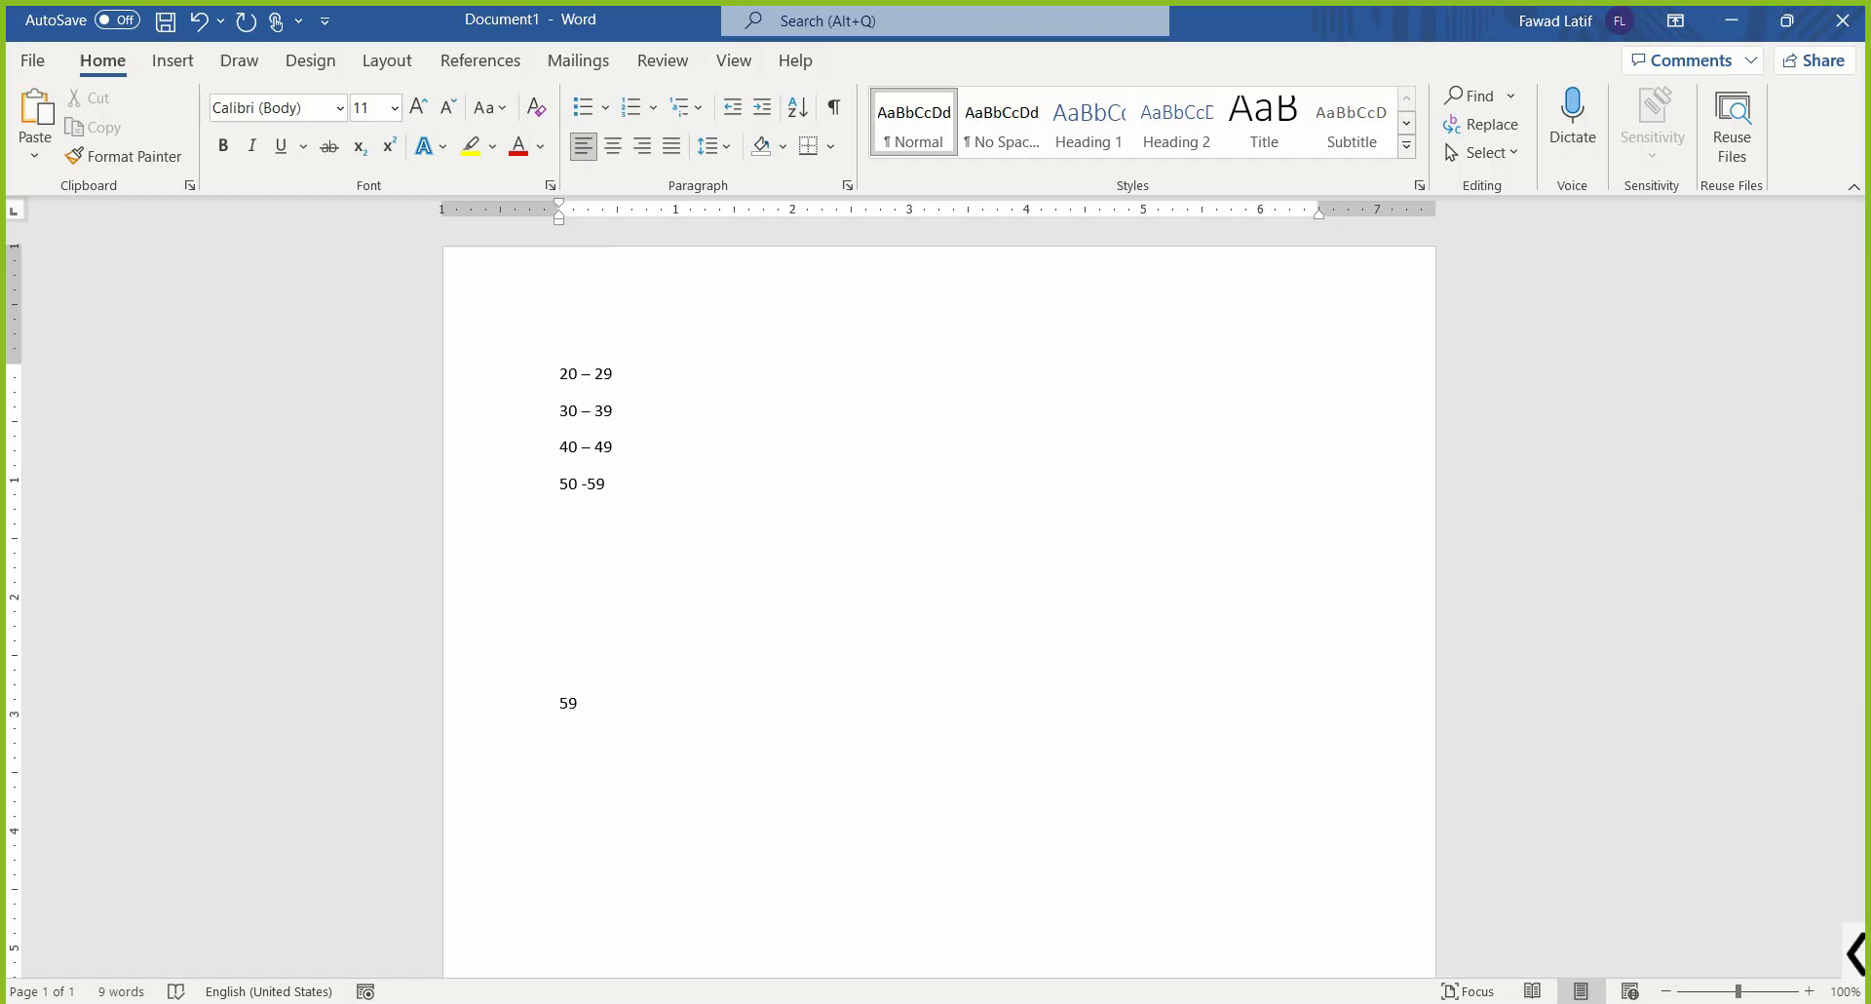
key("ctrl+shift+End")
key("Delete")
- From the SampleData.sav editor, choose Transform > Recode into Different Variables
mouse_move(1295, 1002)
left_click(1160, 945)
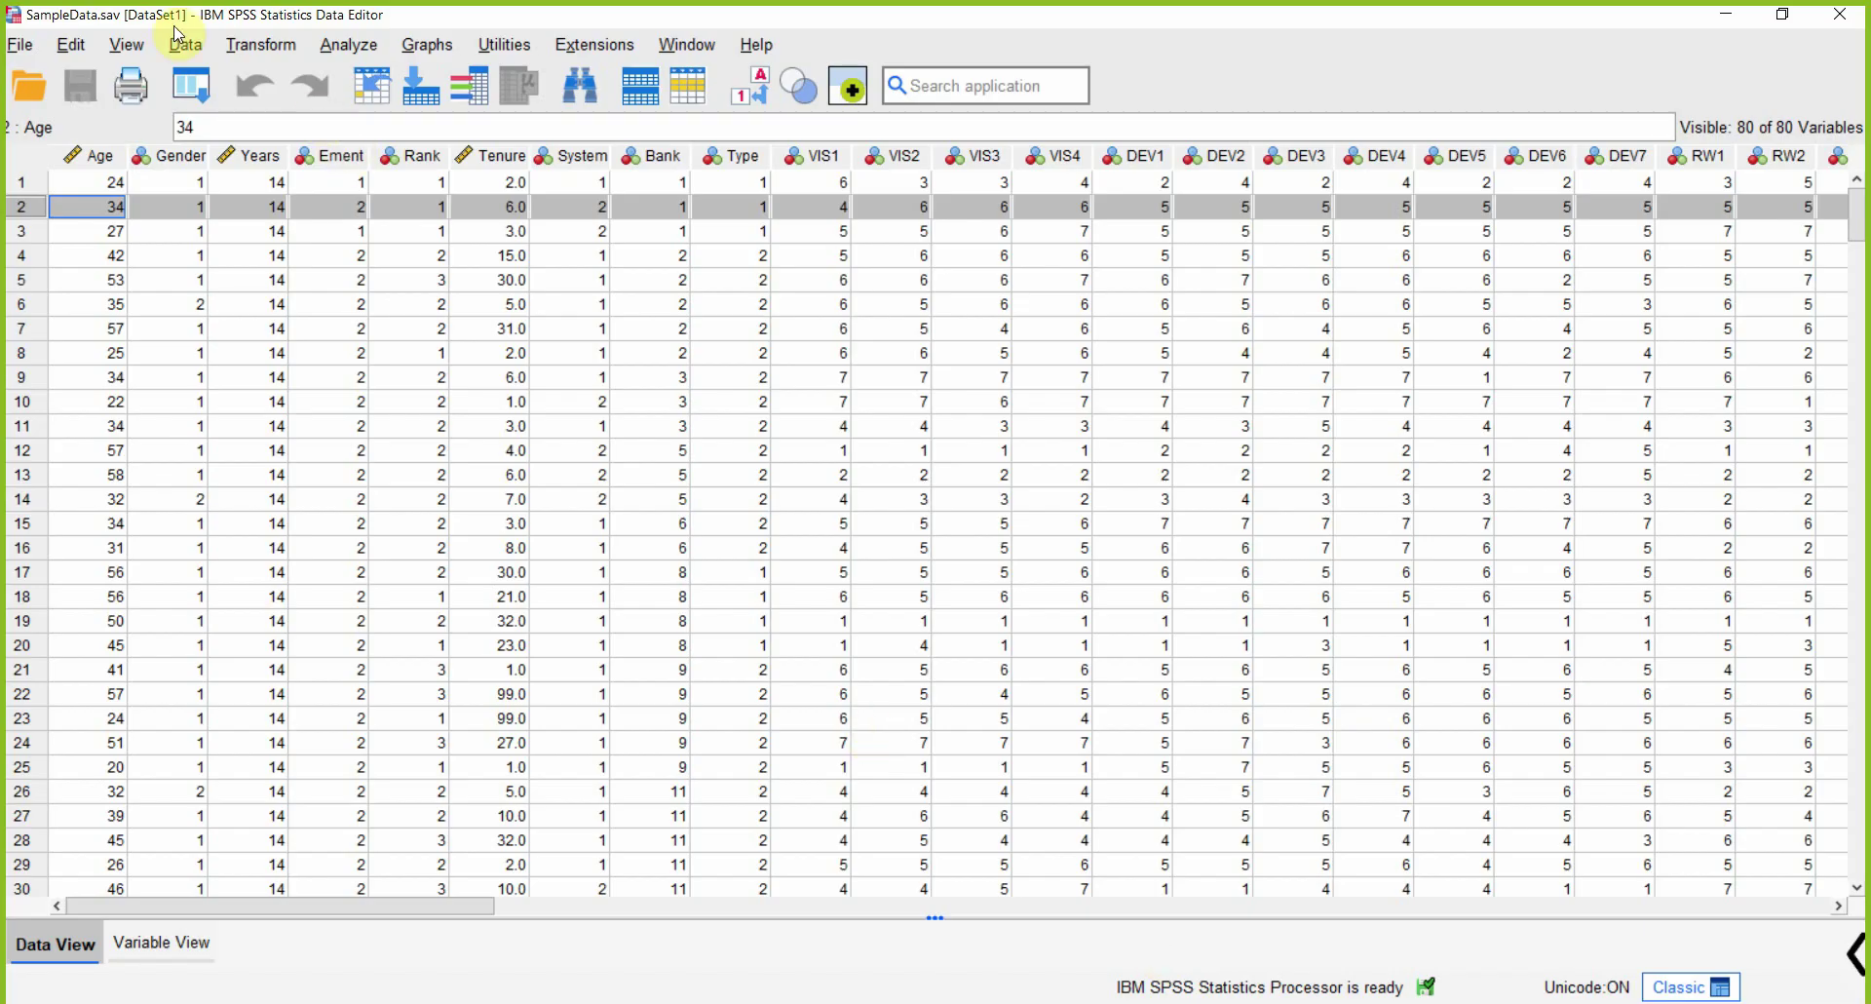
left_click(261, 49)
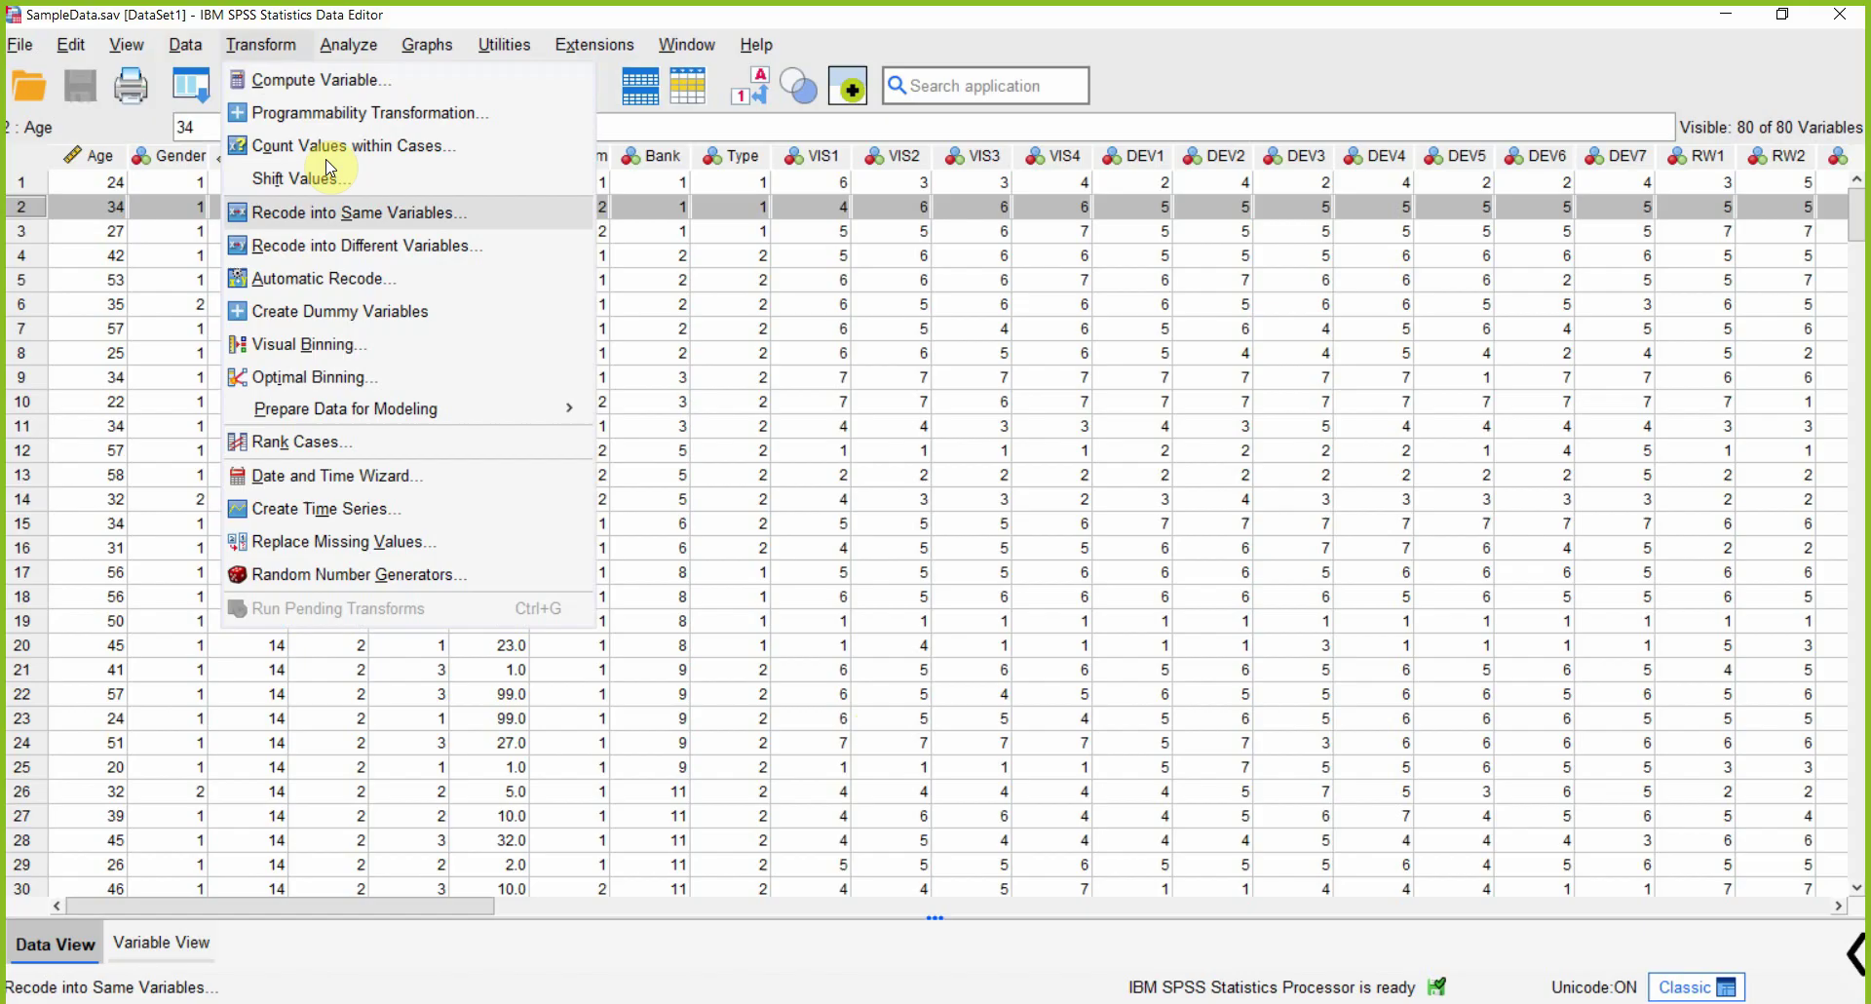
left_click(382, 251)
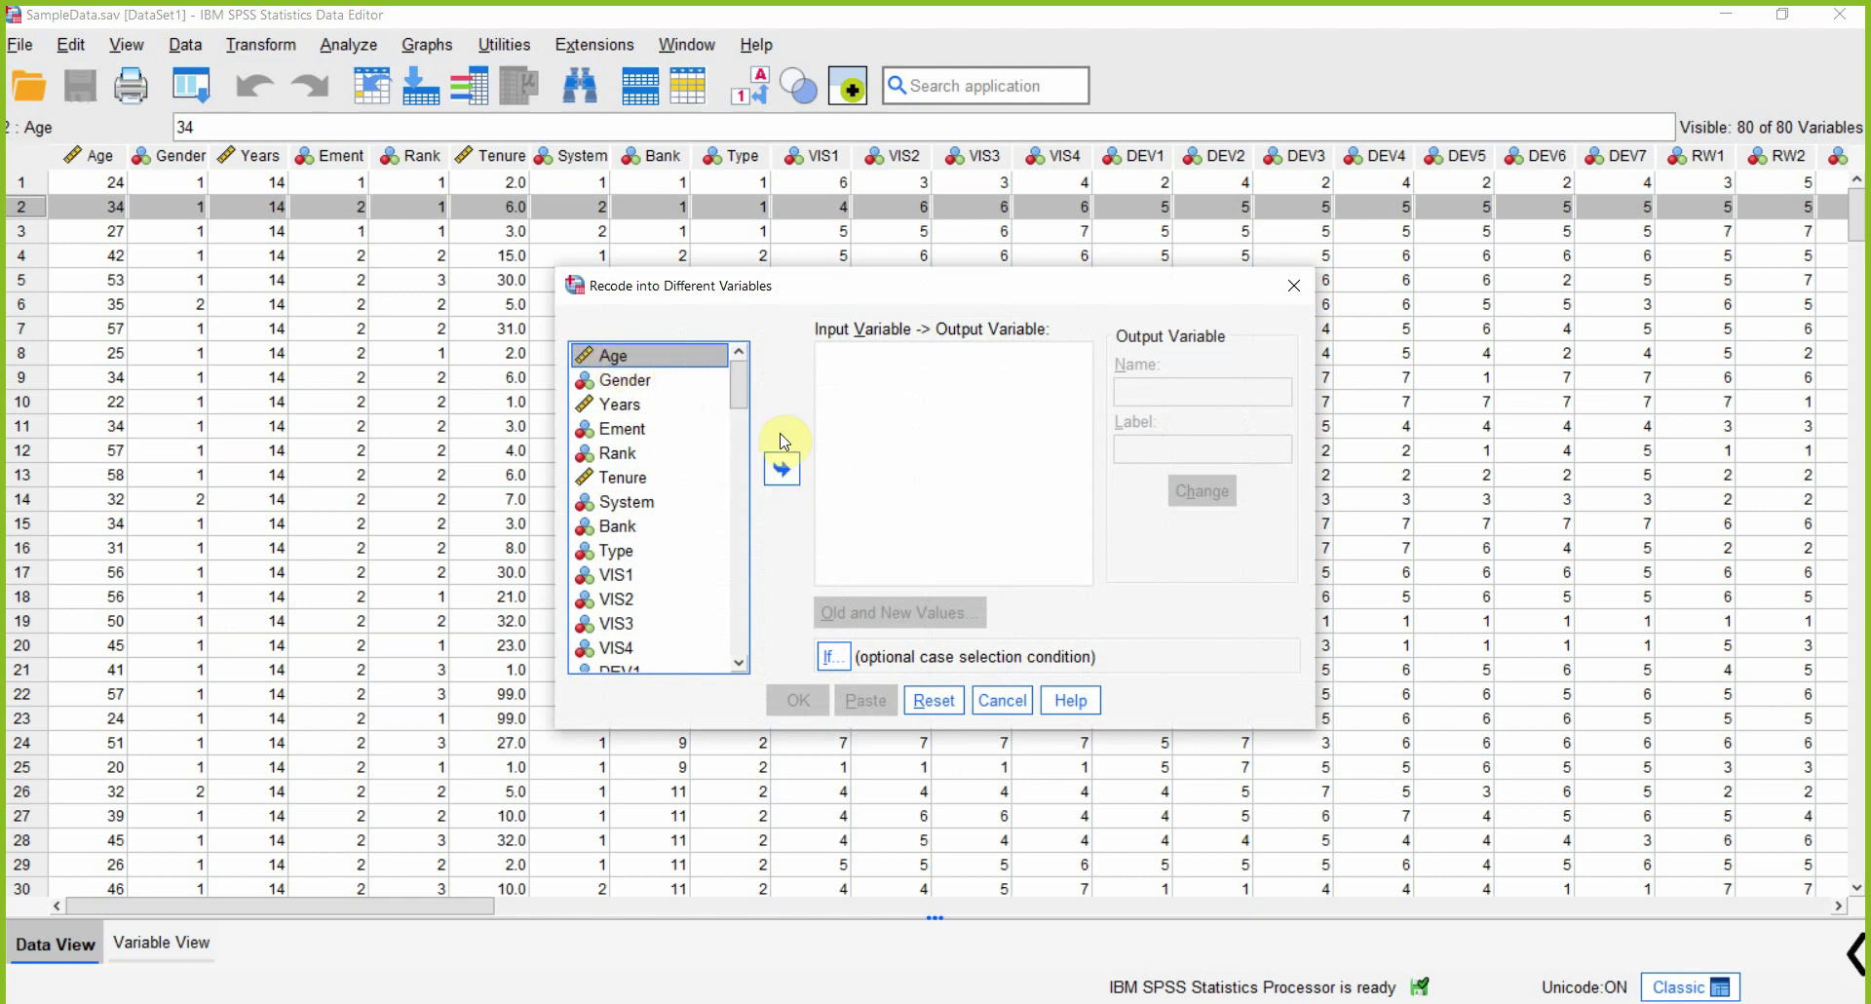
- Map Age to a new output variable named AgeGR and open the Old and New Values dialog
left_click(782, 469)
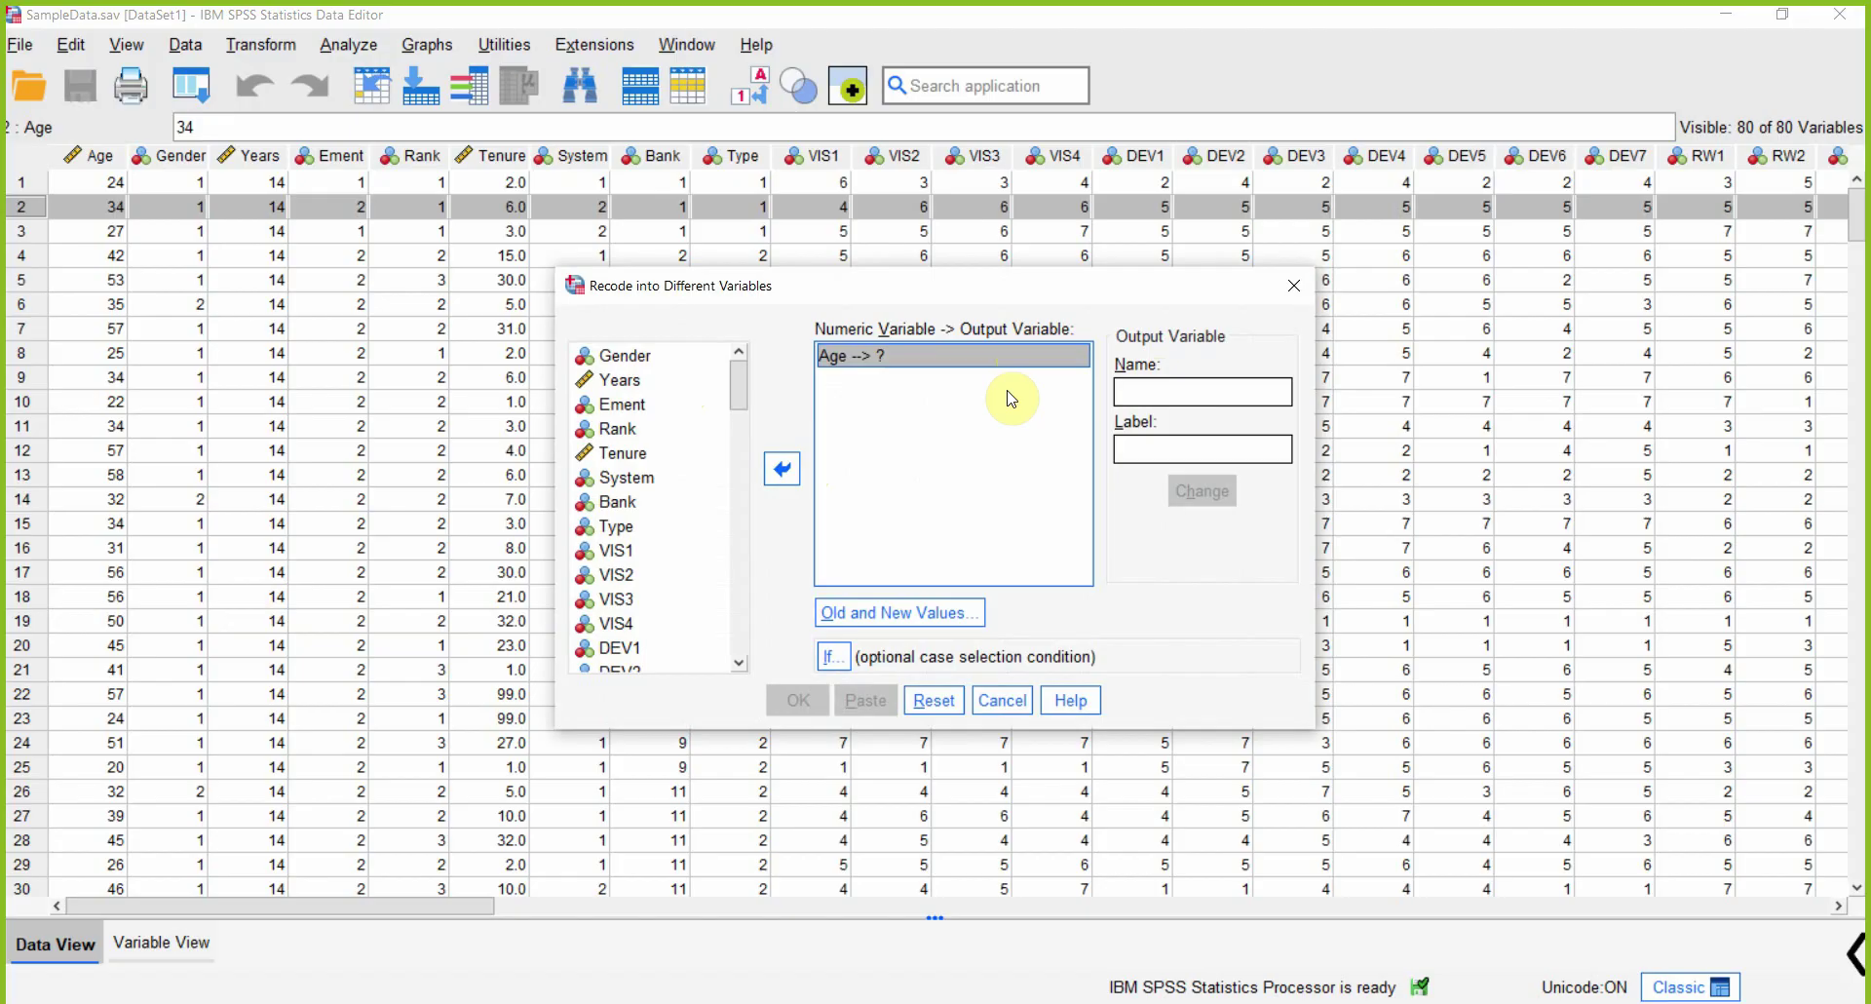
left_click(1183, 382)
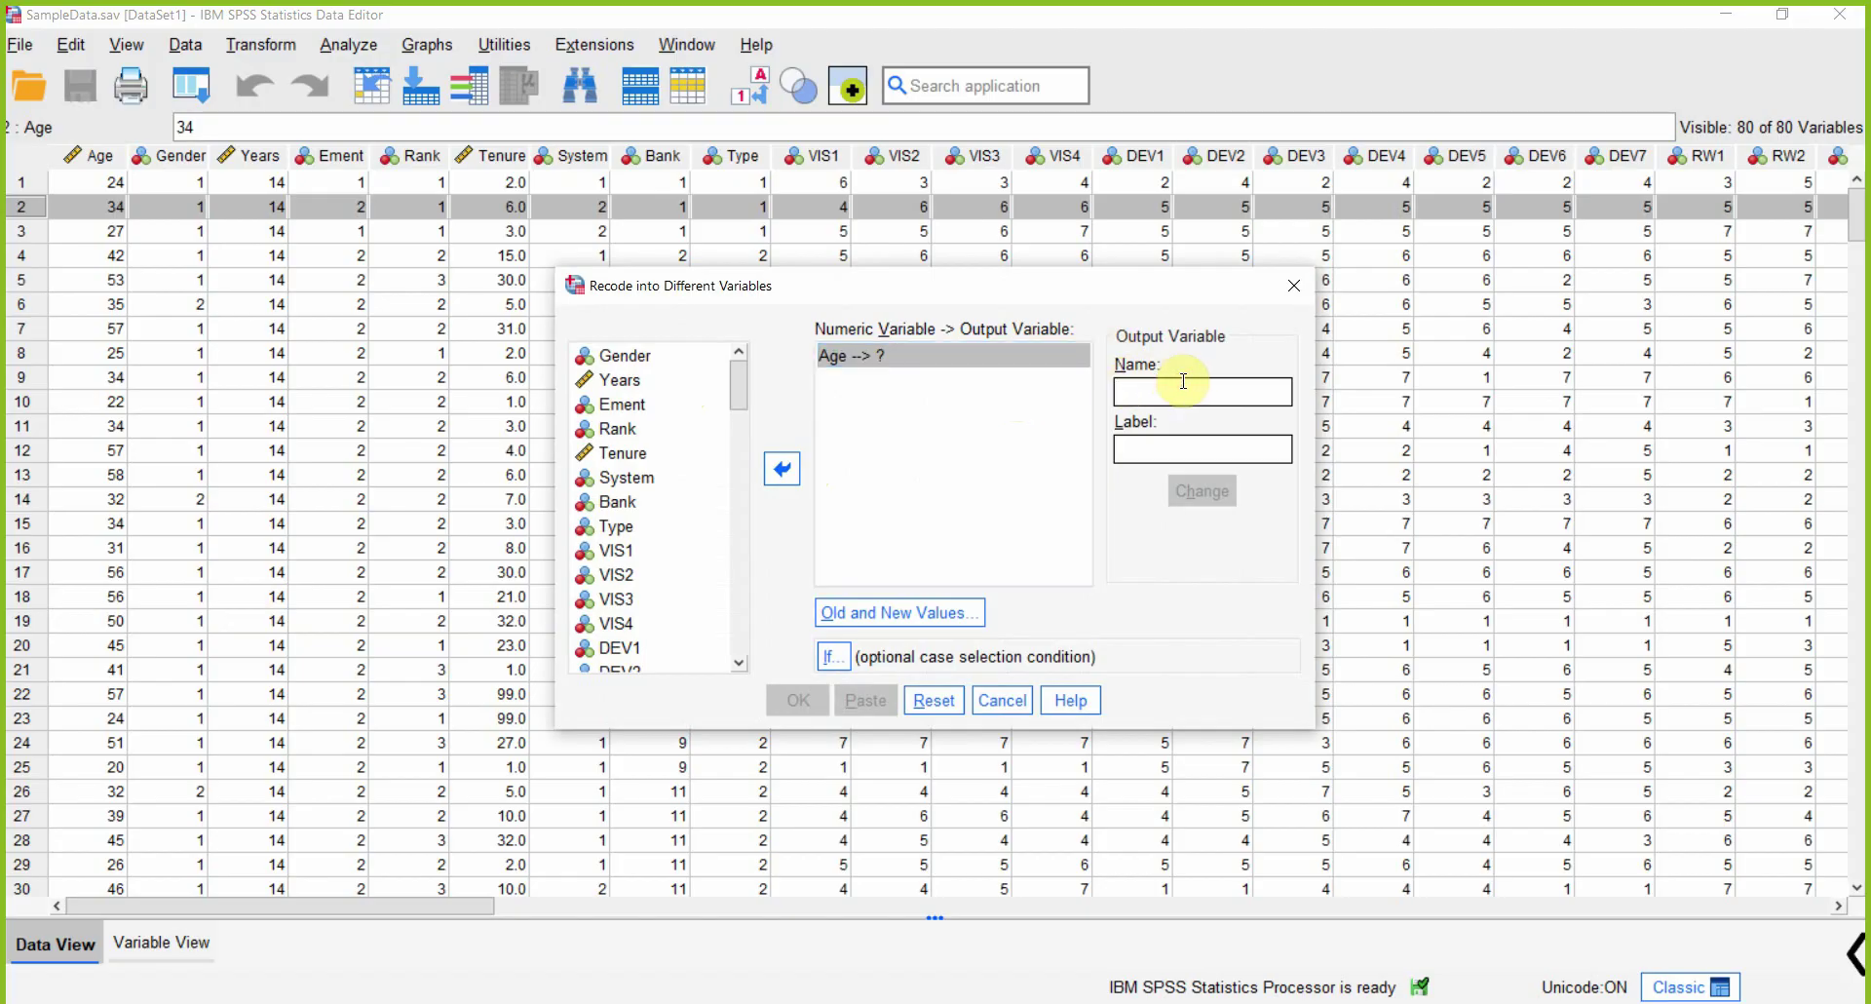
type("AgeGR")
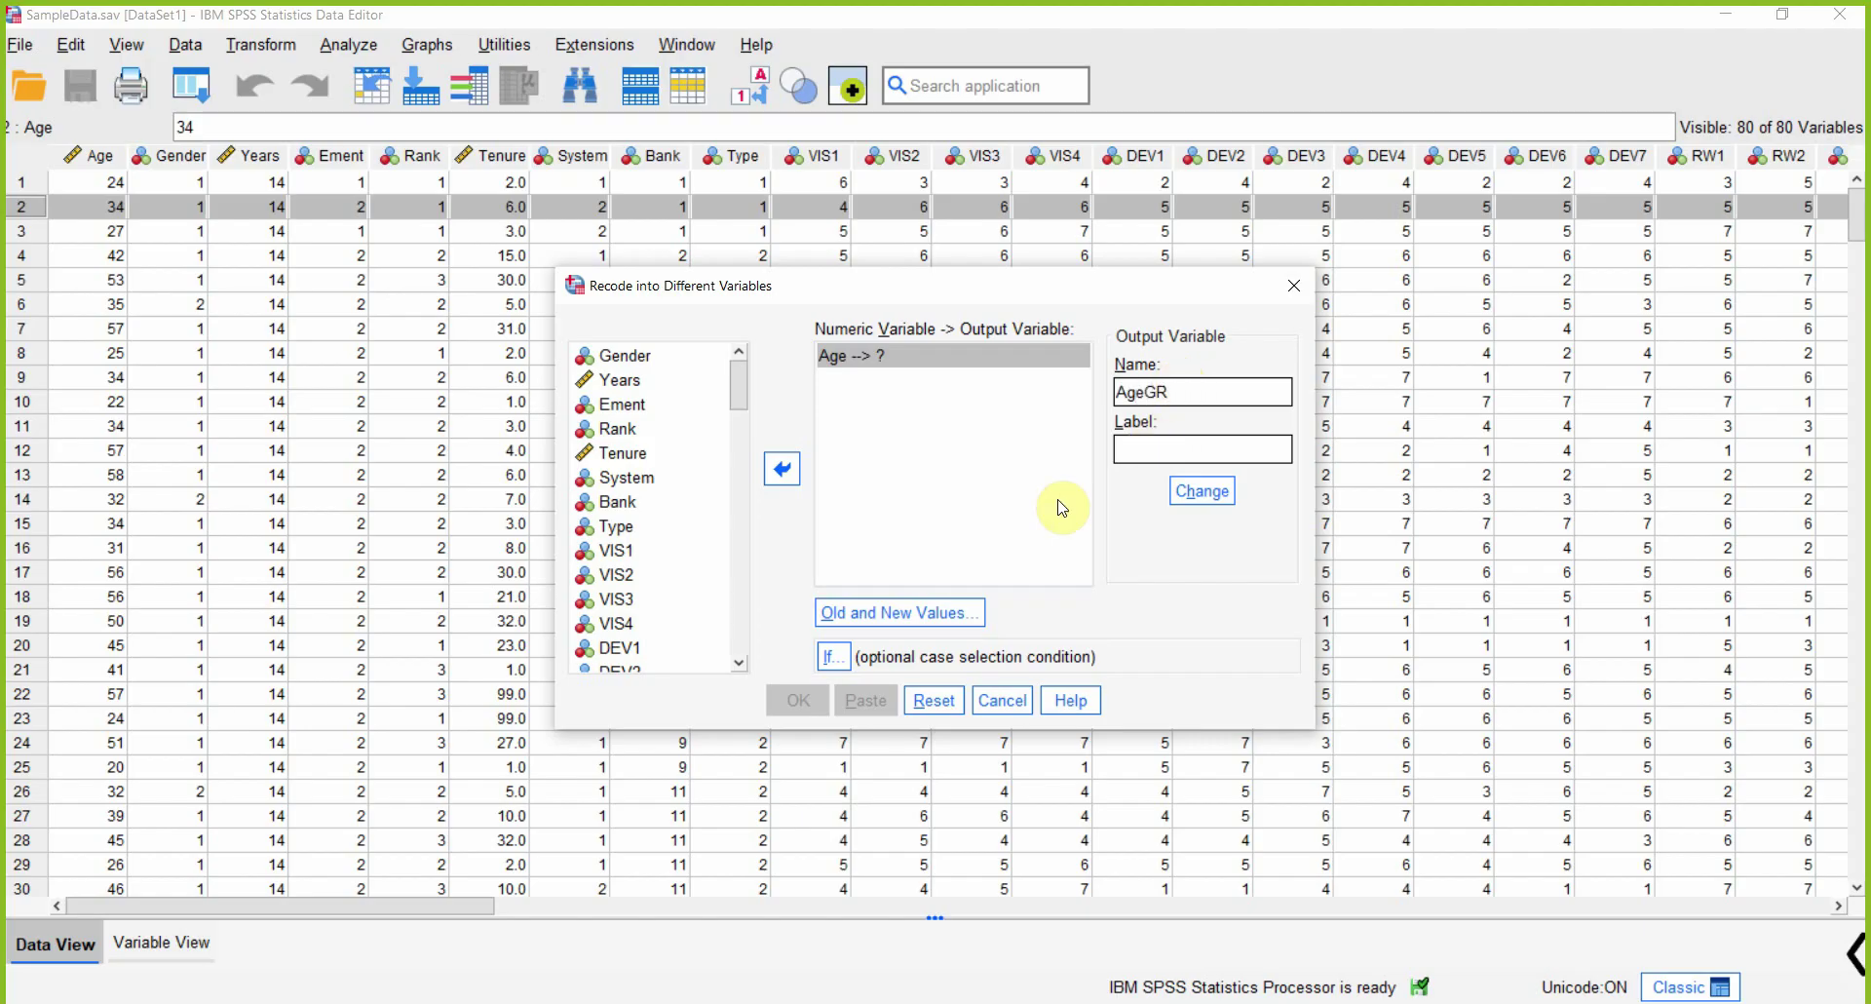
left_click(1216, 502)
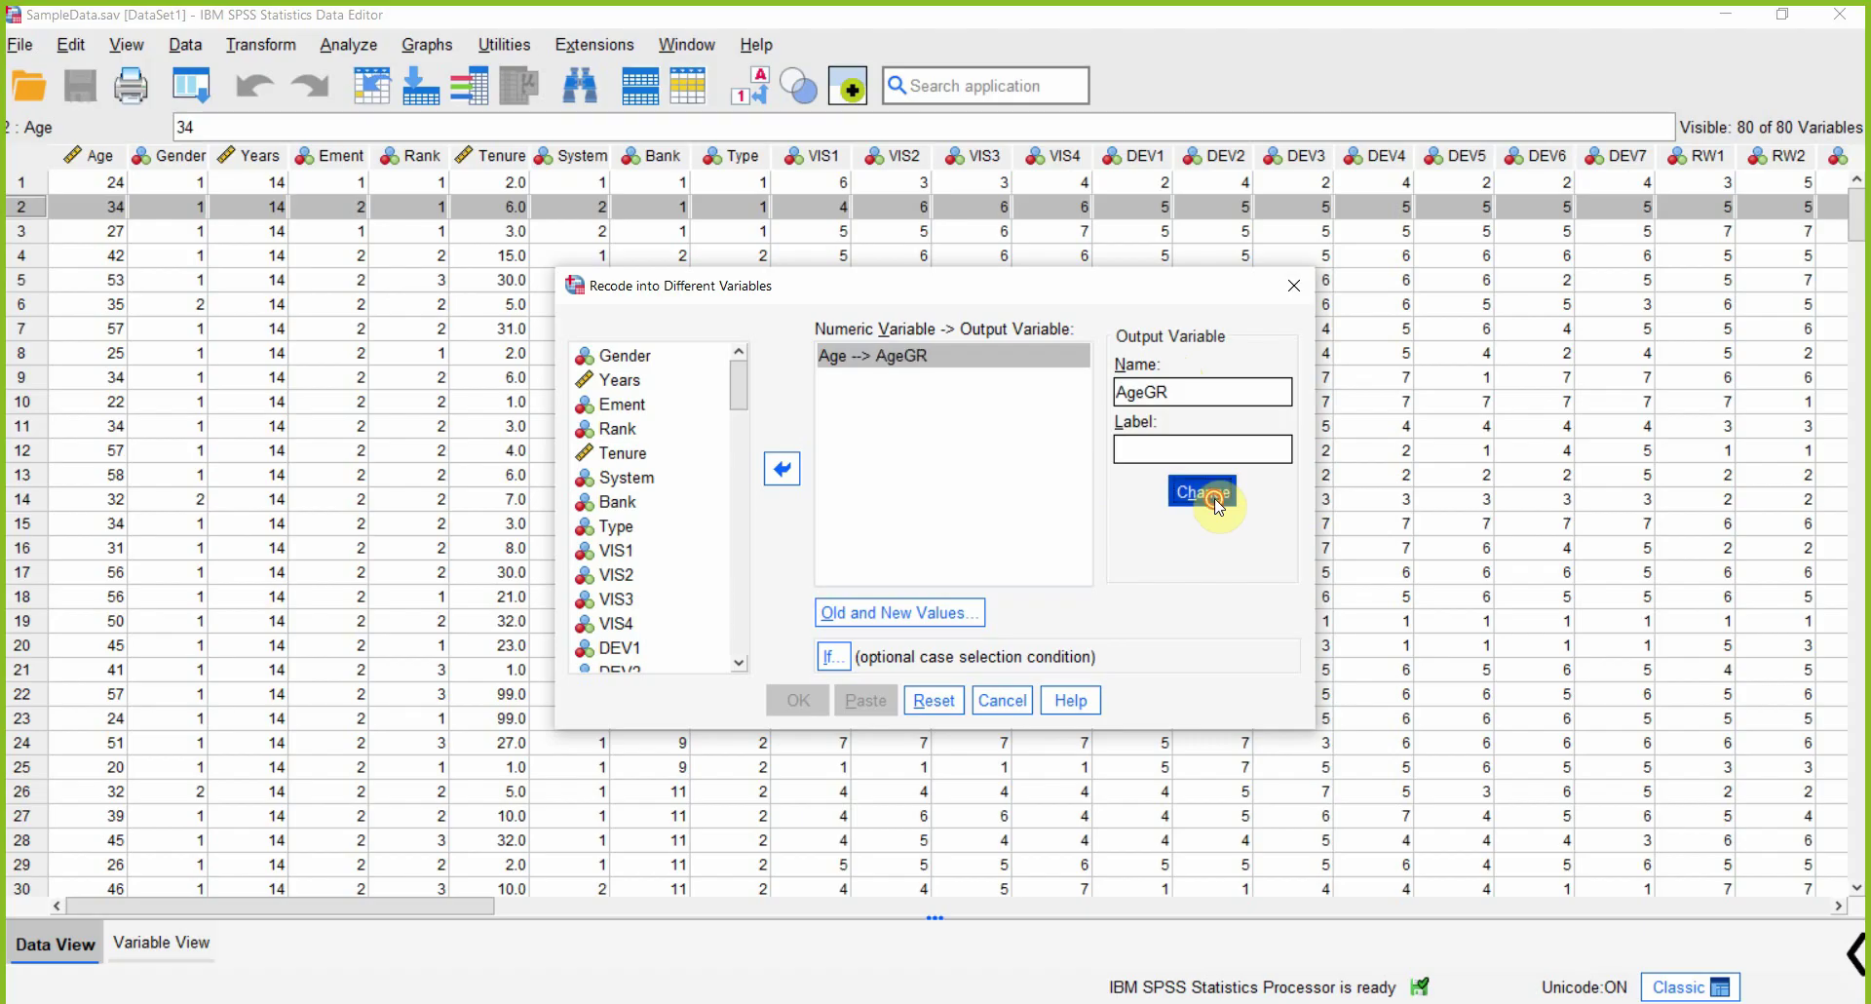
left_click(874, 628)
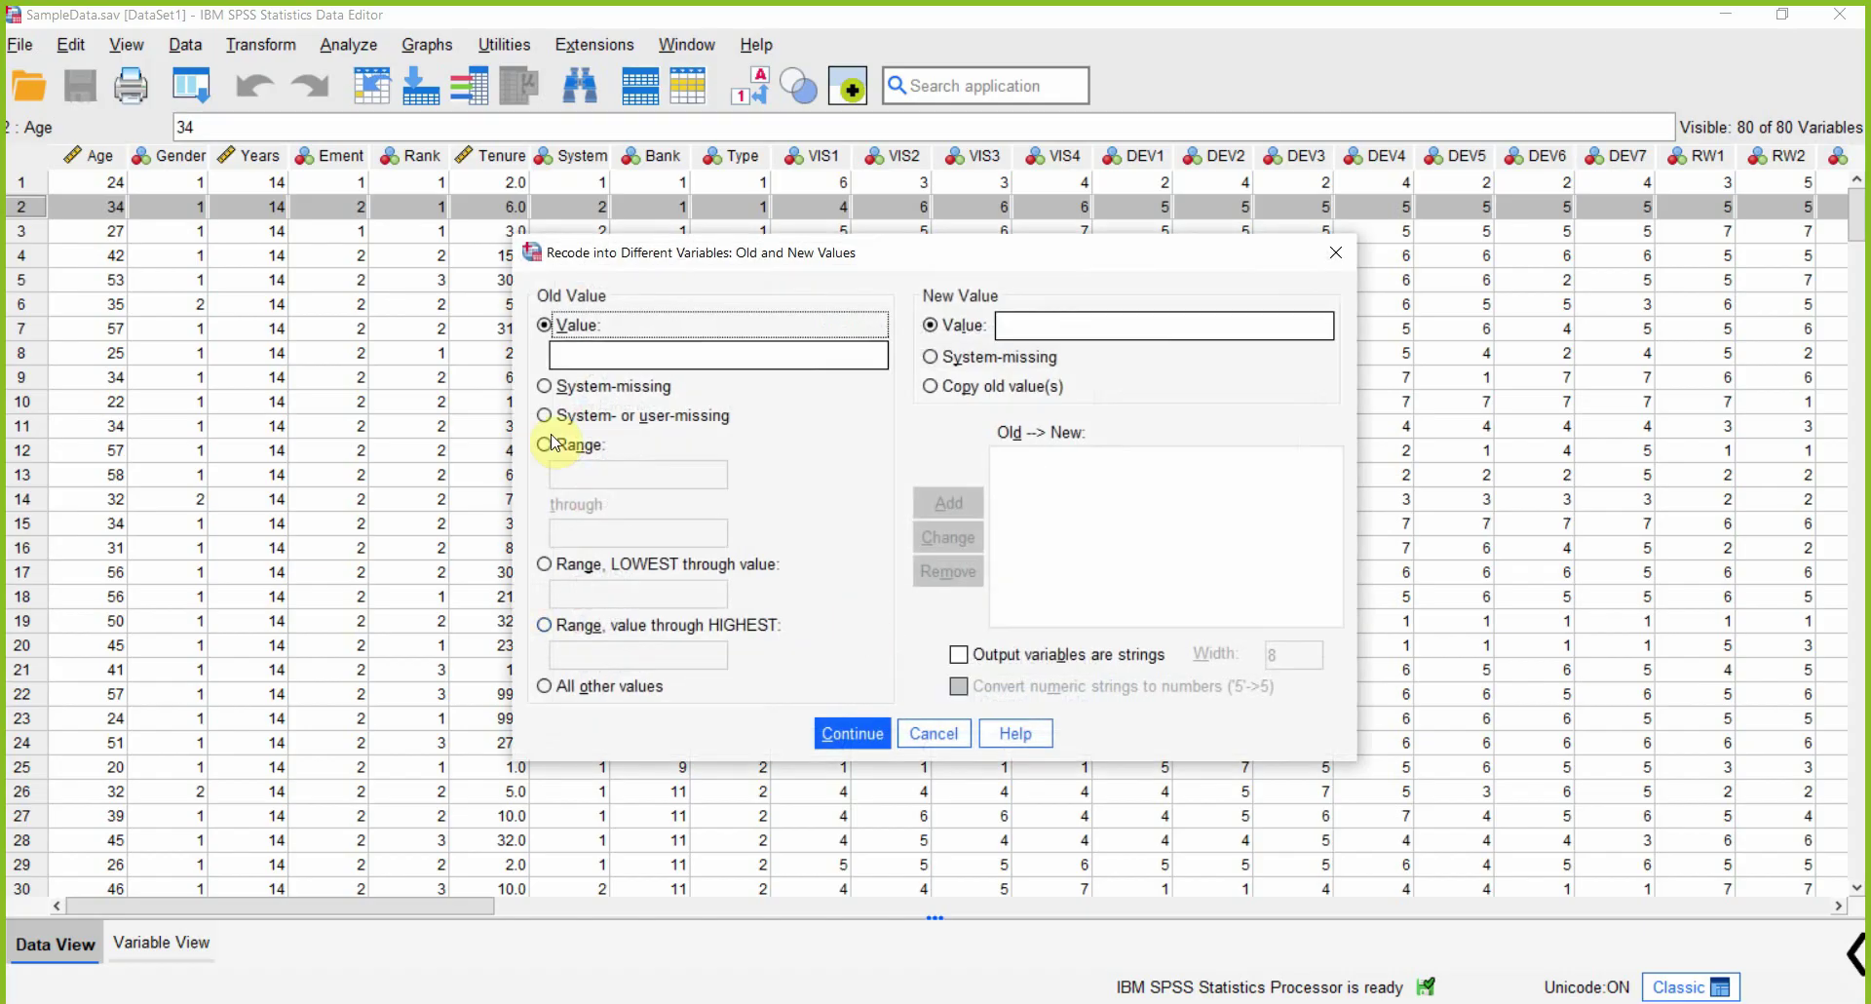
left_click(1335, 998)
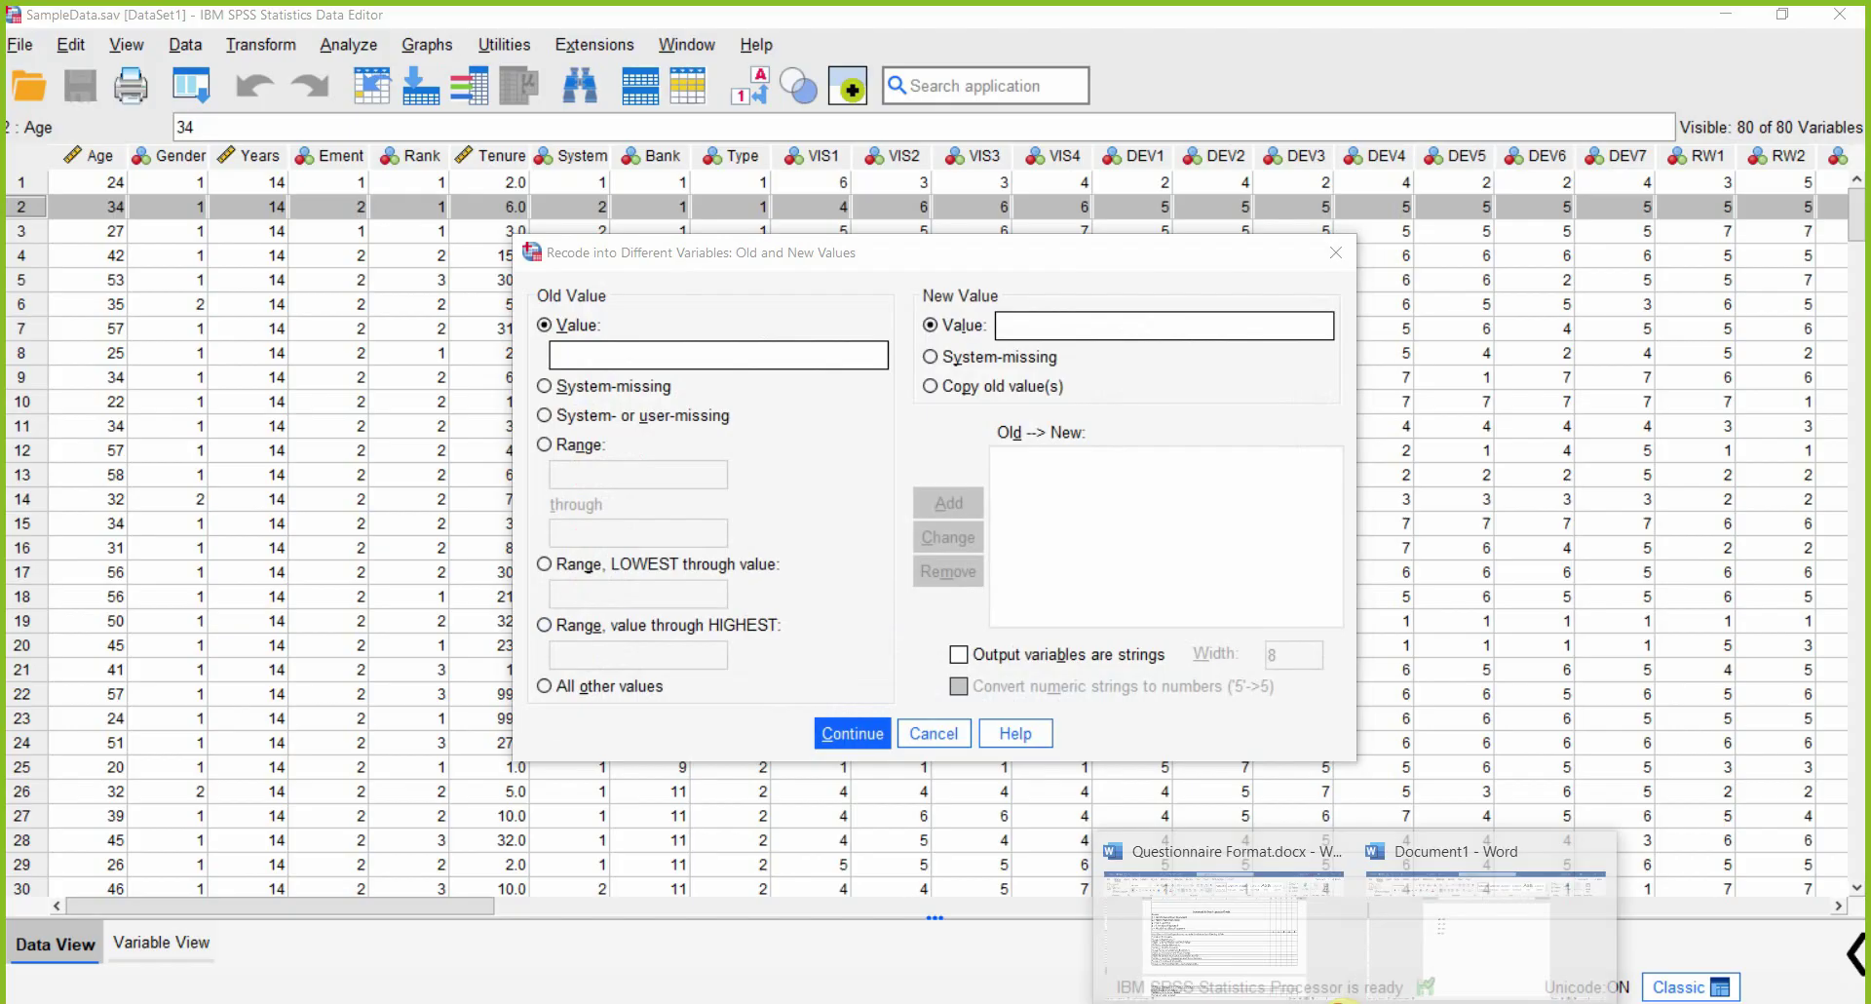
left_click(1453, 887)
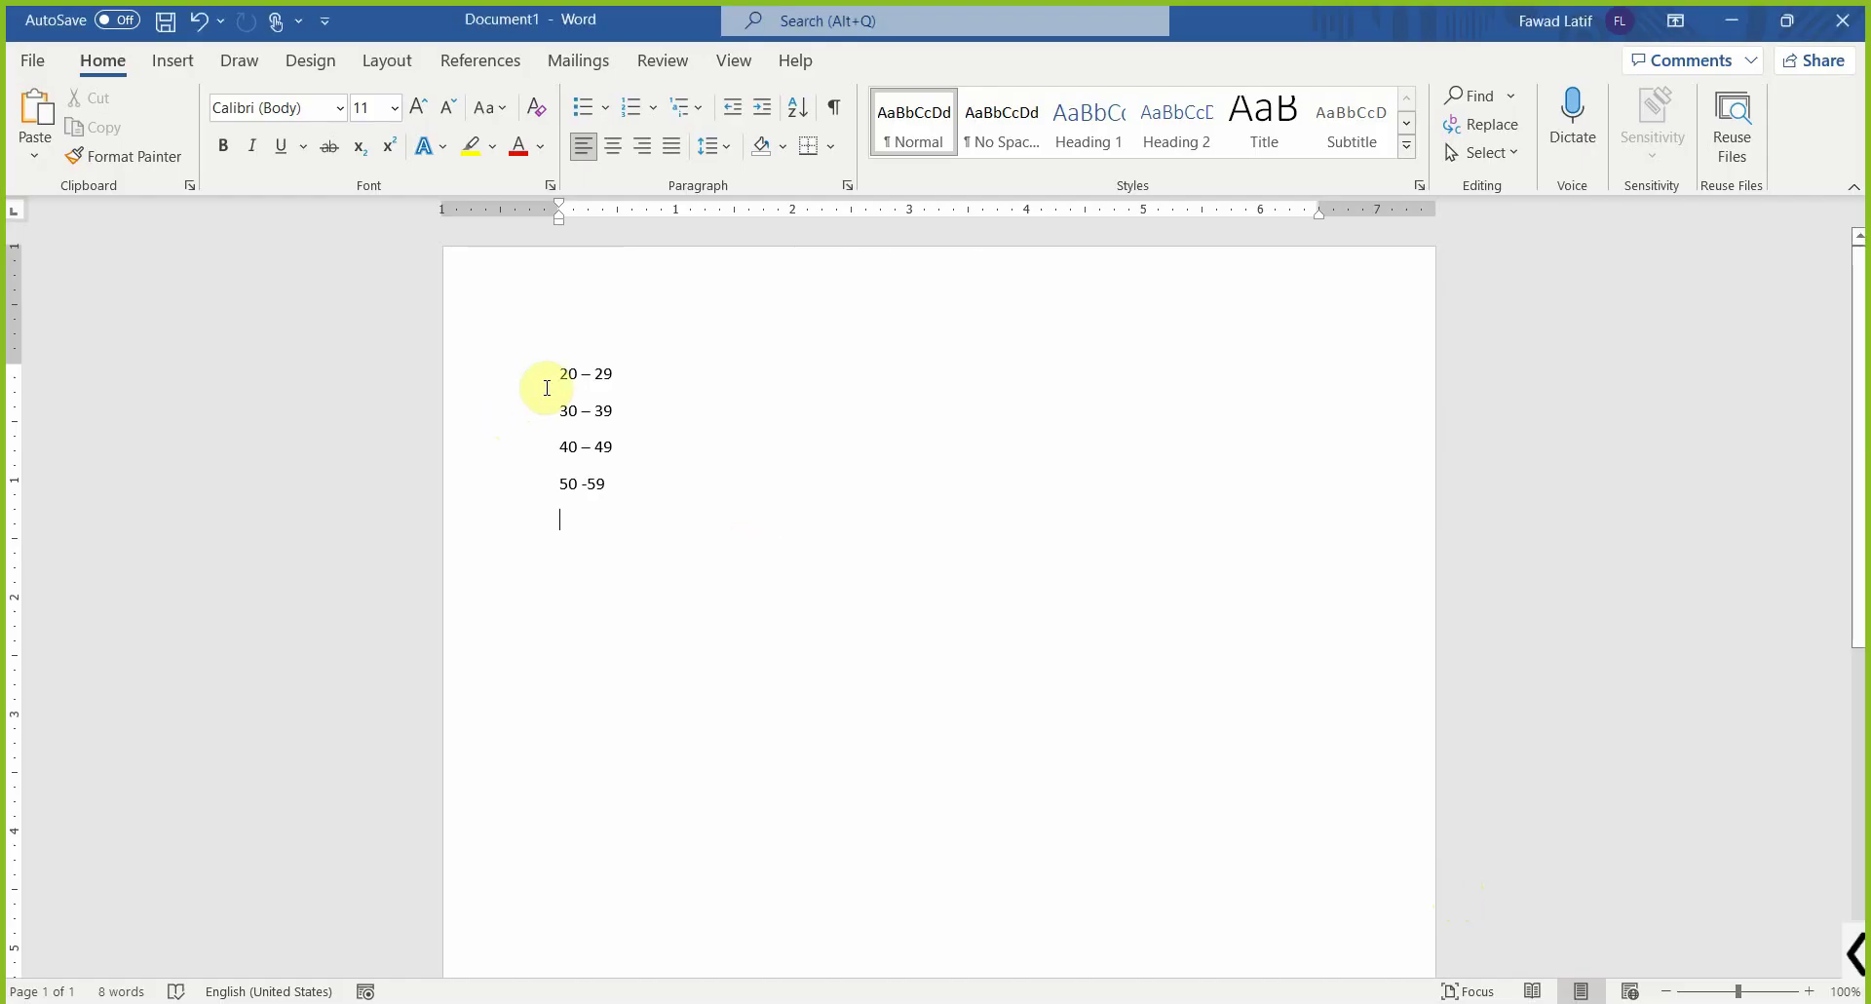
left_click_drag(550, 371, 618, 449)
left_click(1296, 996)
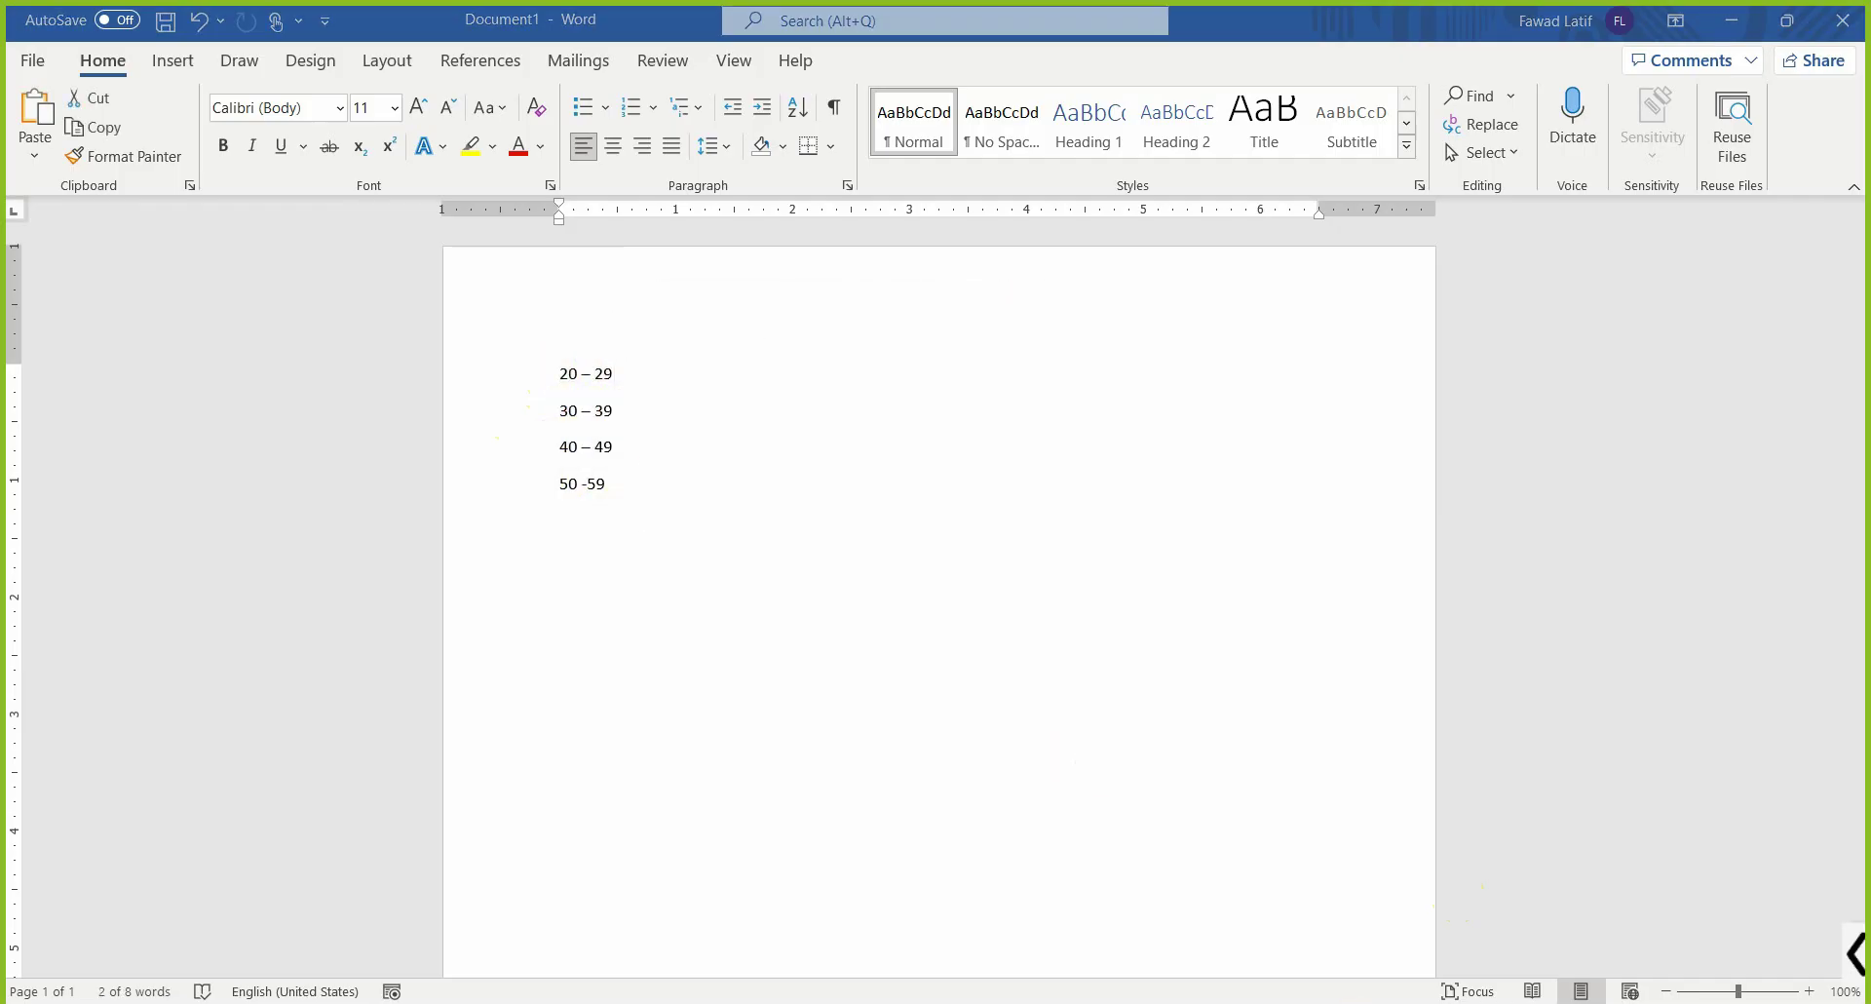
- Add the range rules 20 thru 29 → 1 and 30 thru 39 → 2
left_click(1409, 931)
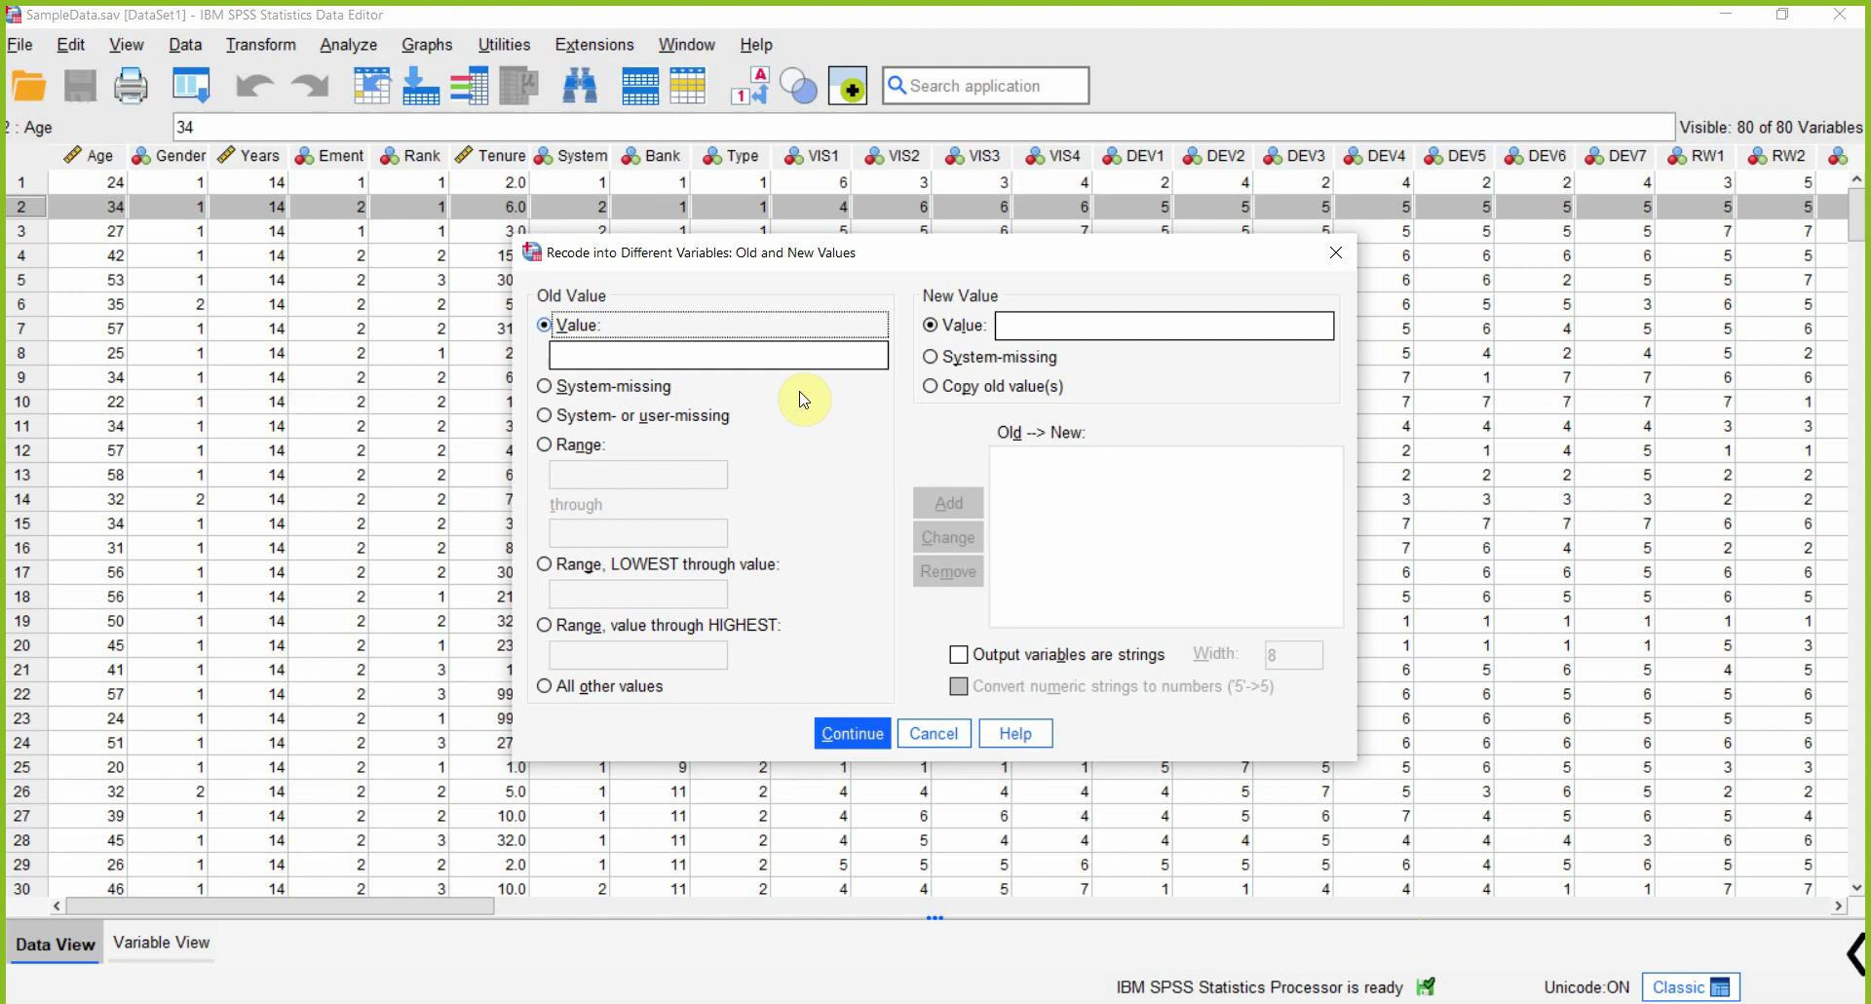
left_click(594, 447)
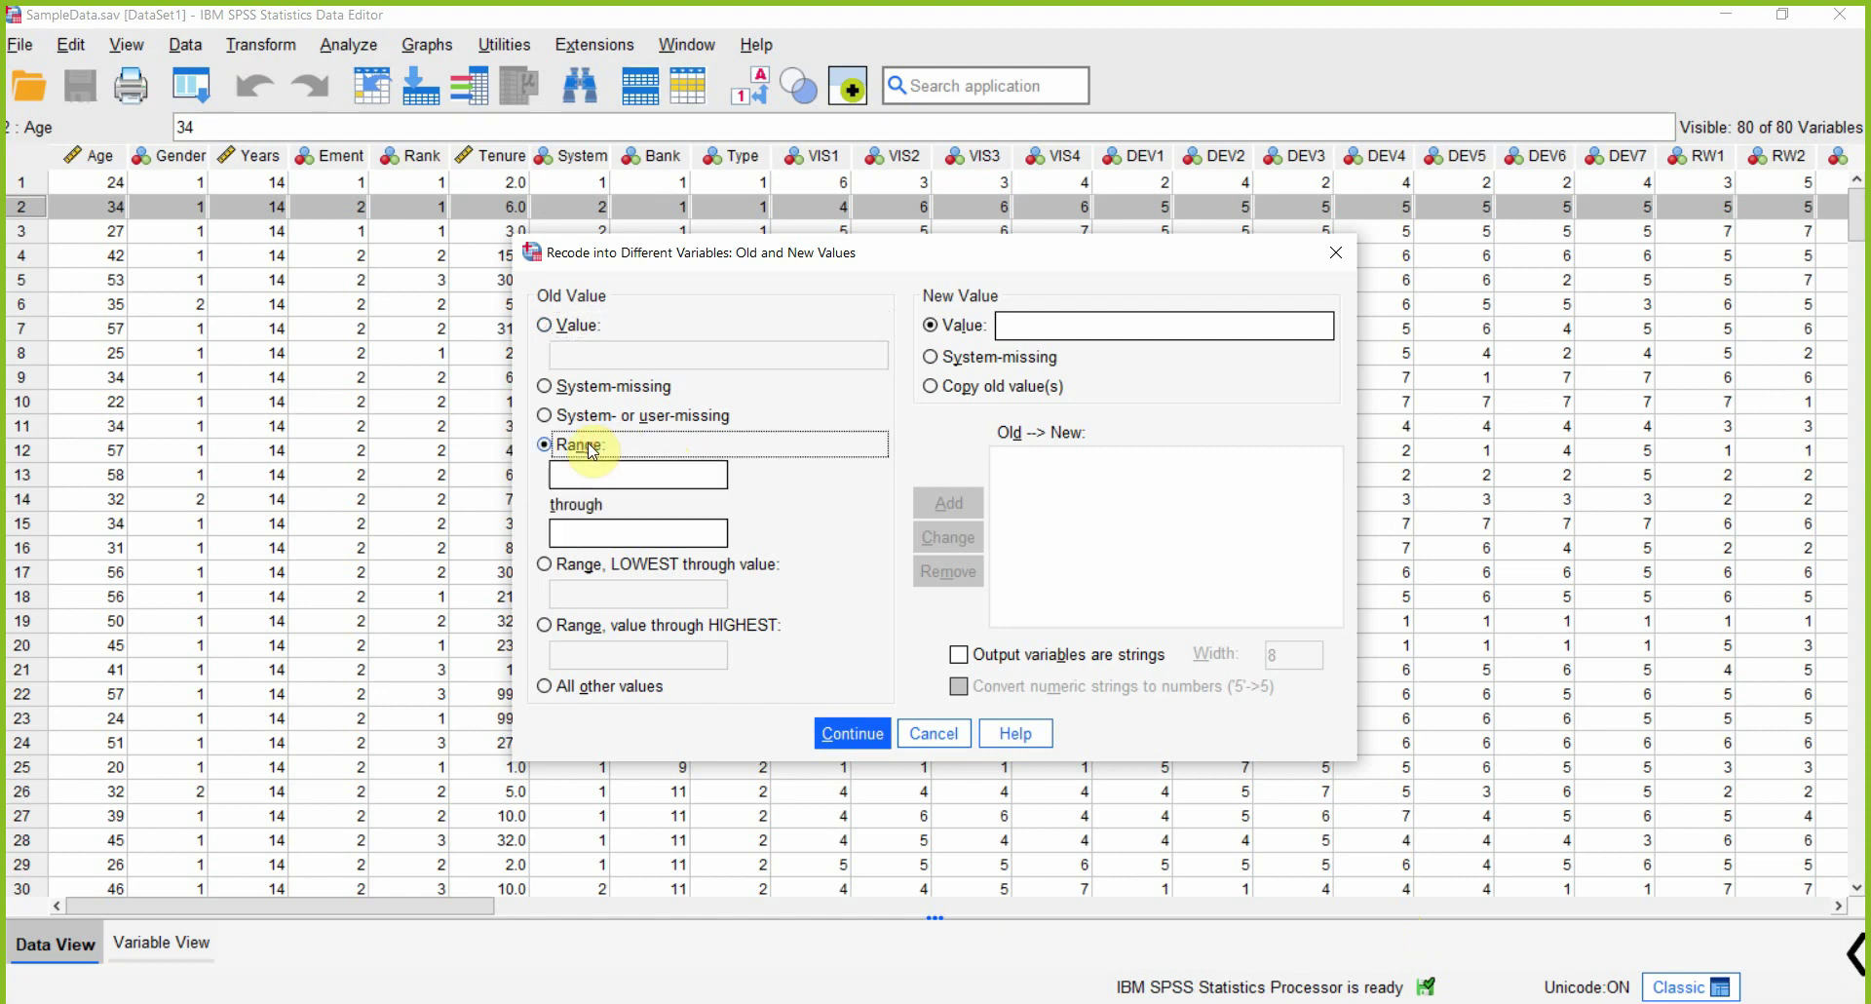
left_click(655, 478)
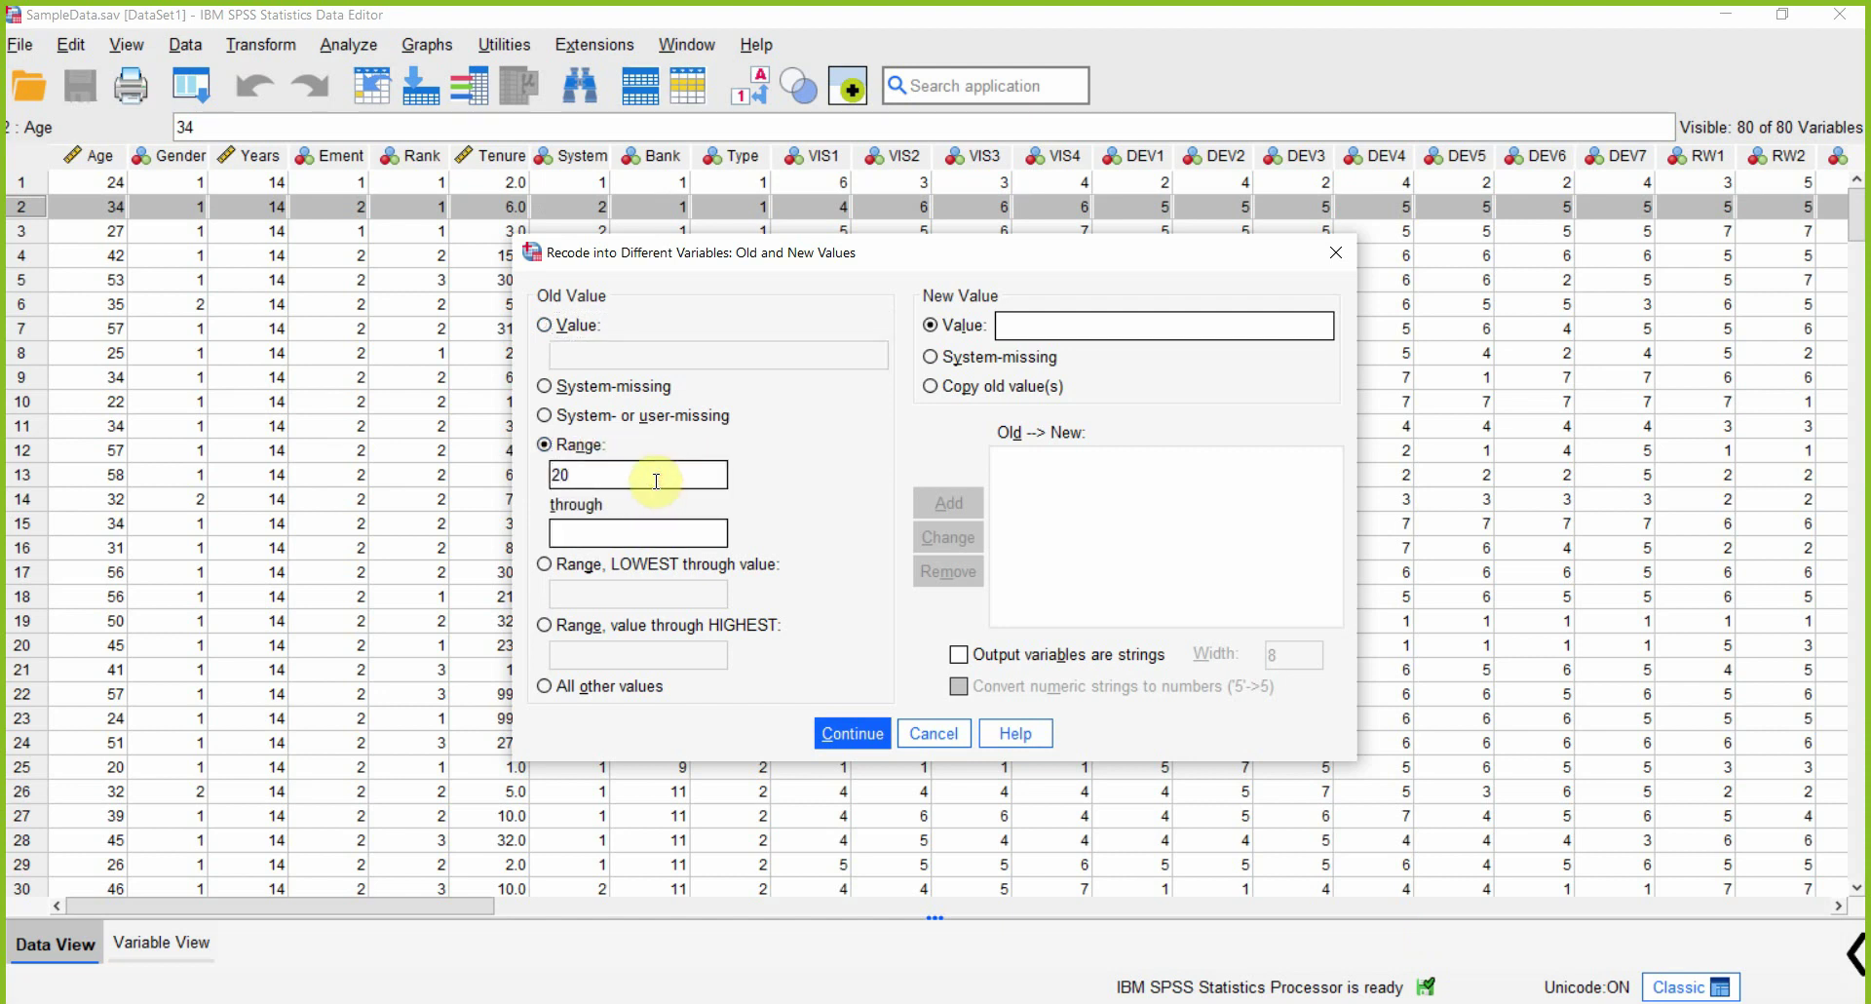
left_click(1018, 319)
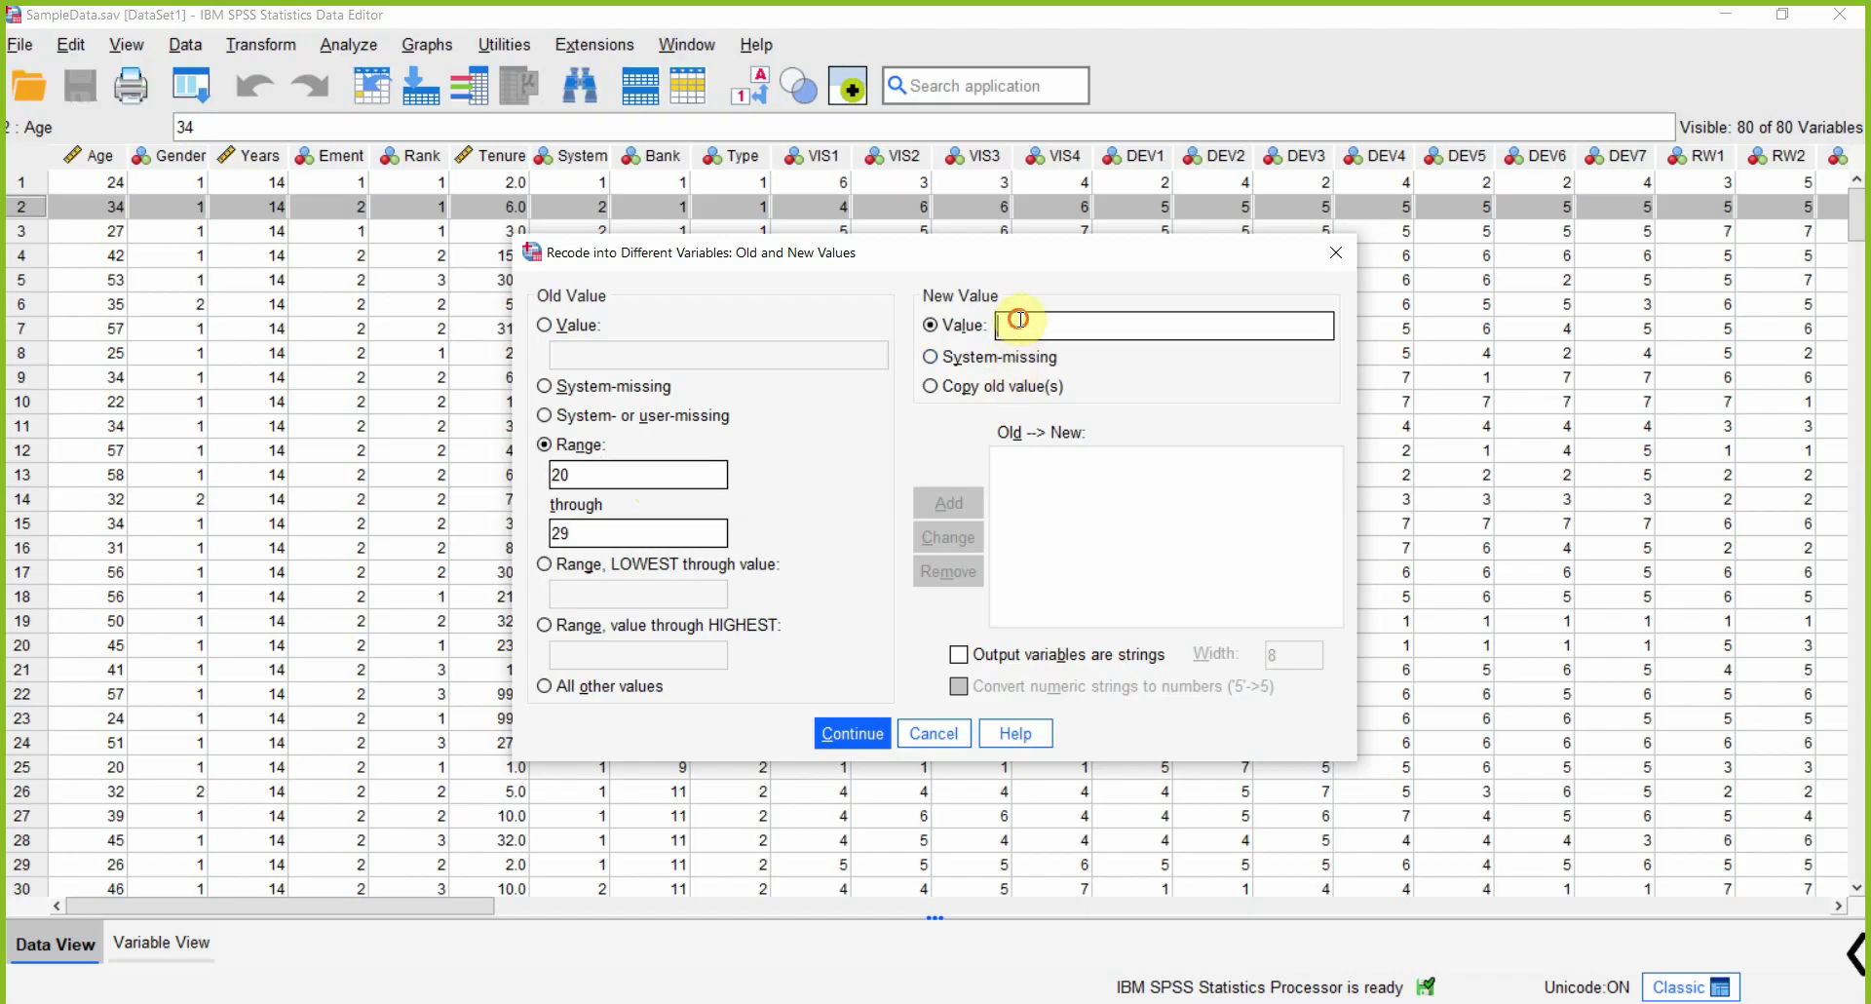
type("1")
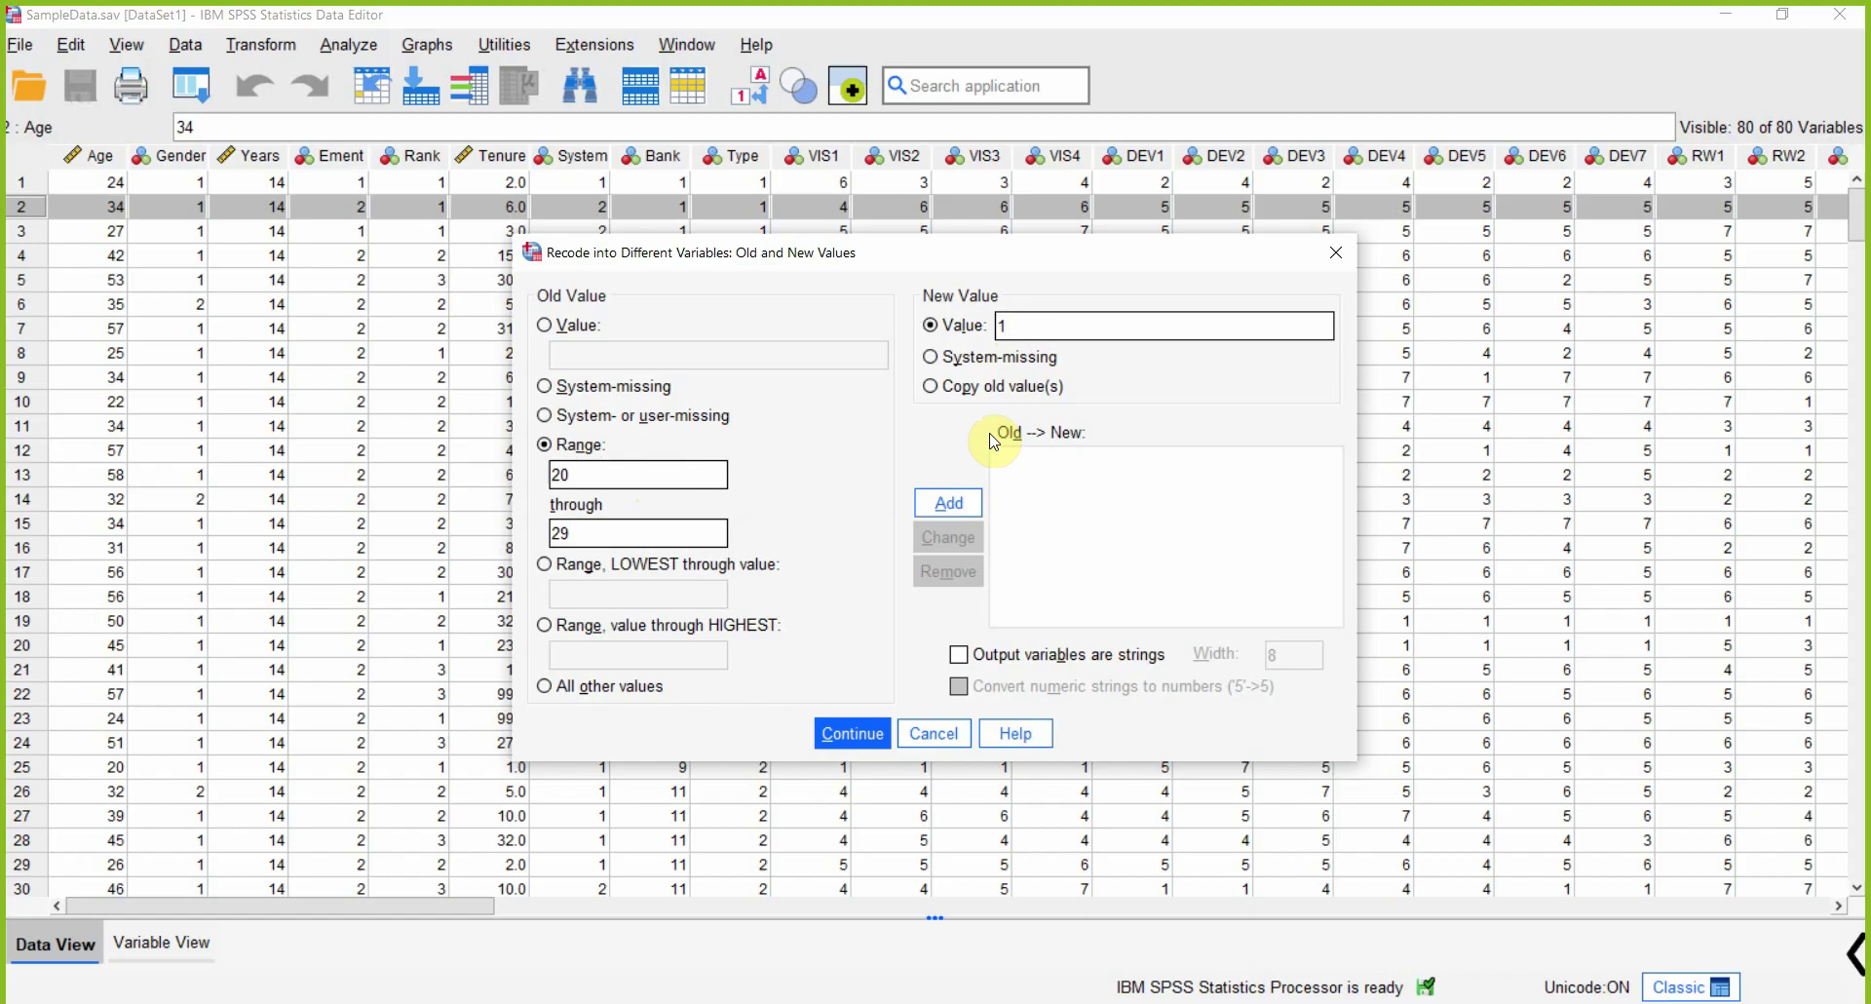
left_click(948, 503)
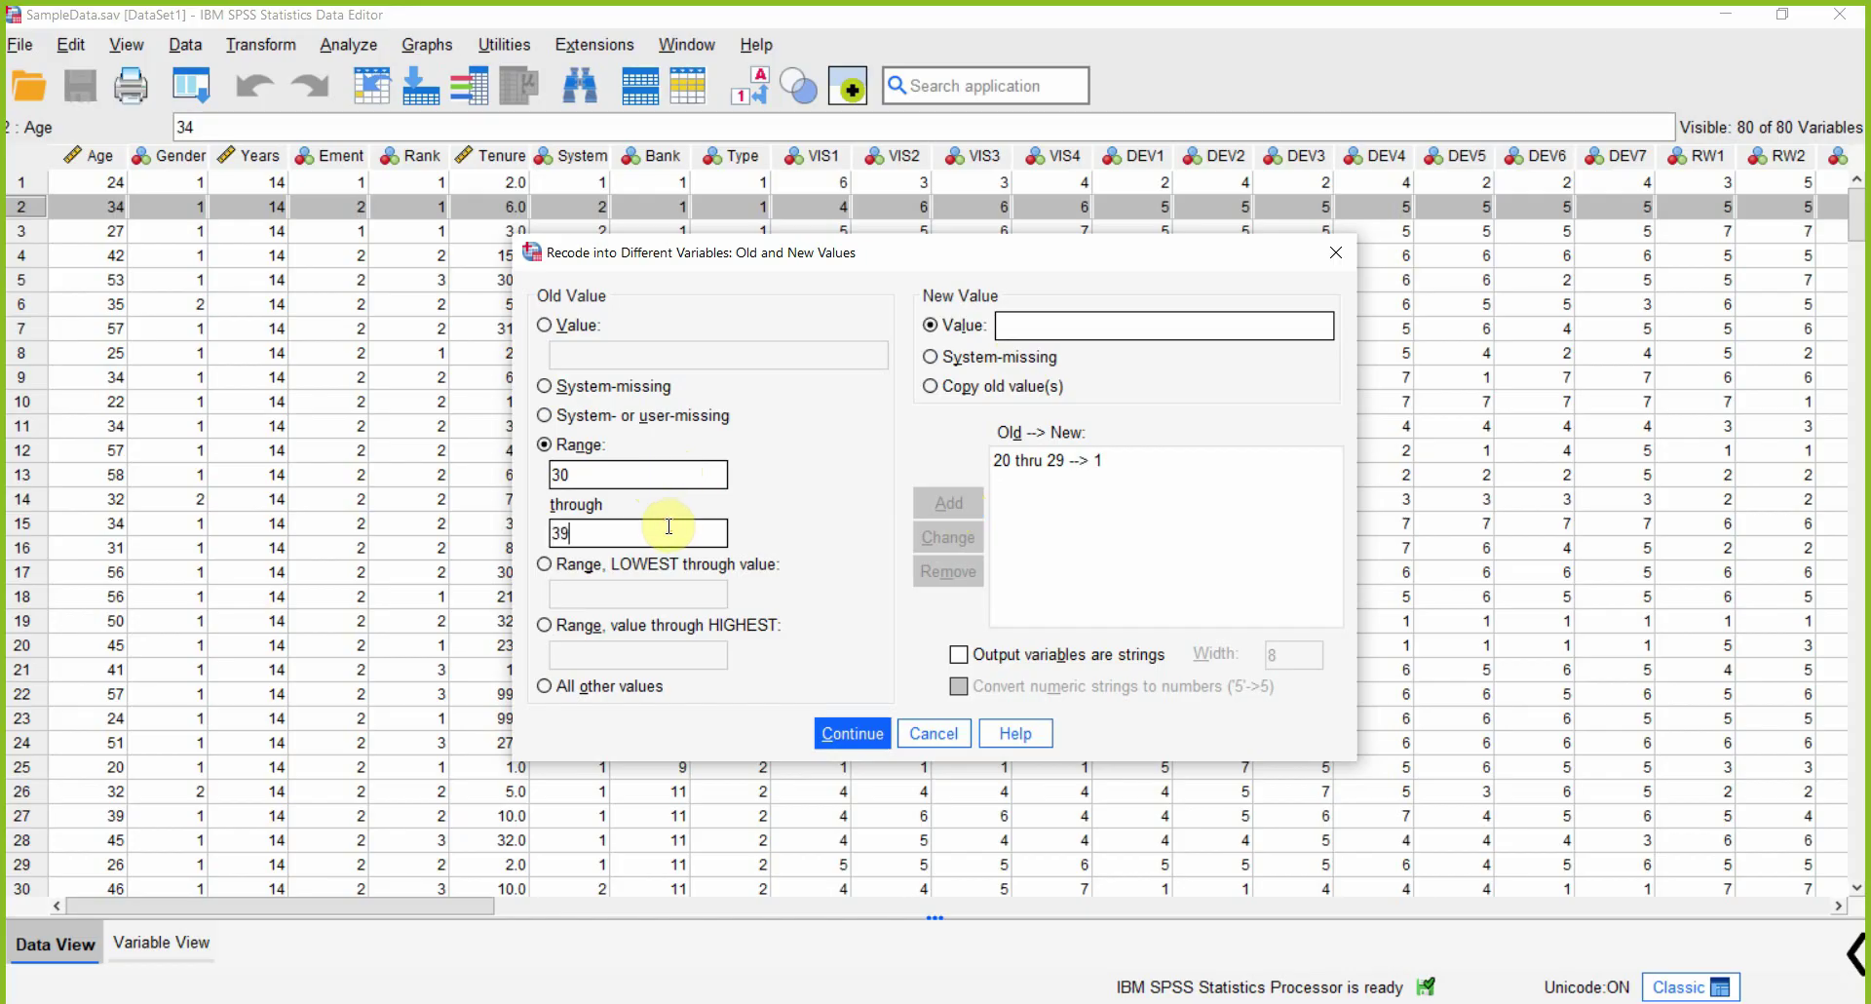
left_click(1067, 312)
type("2")
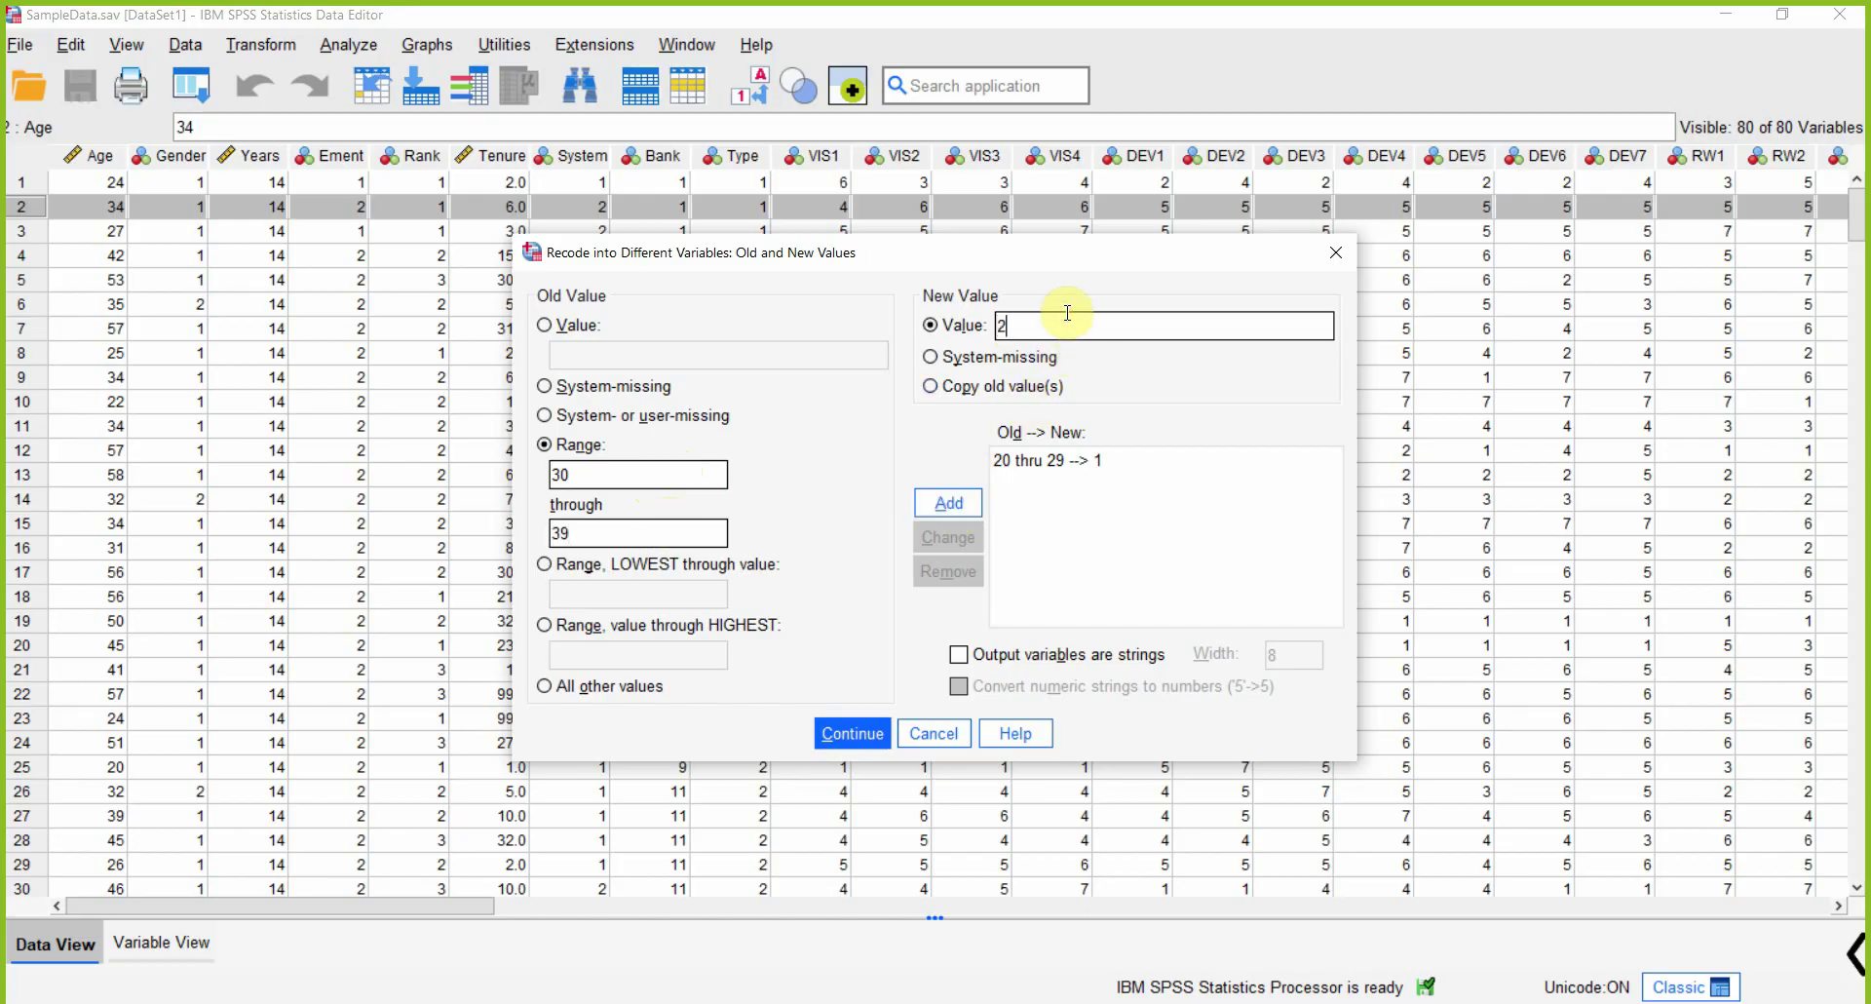
left_click(947, 503)
- Add the range rules 40 thru 49 → 3 and 50 thru 59 → 4, then run the recode
left_click(623, 474)
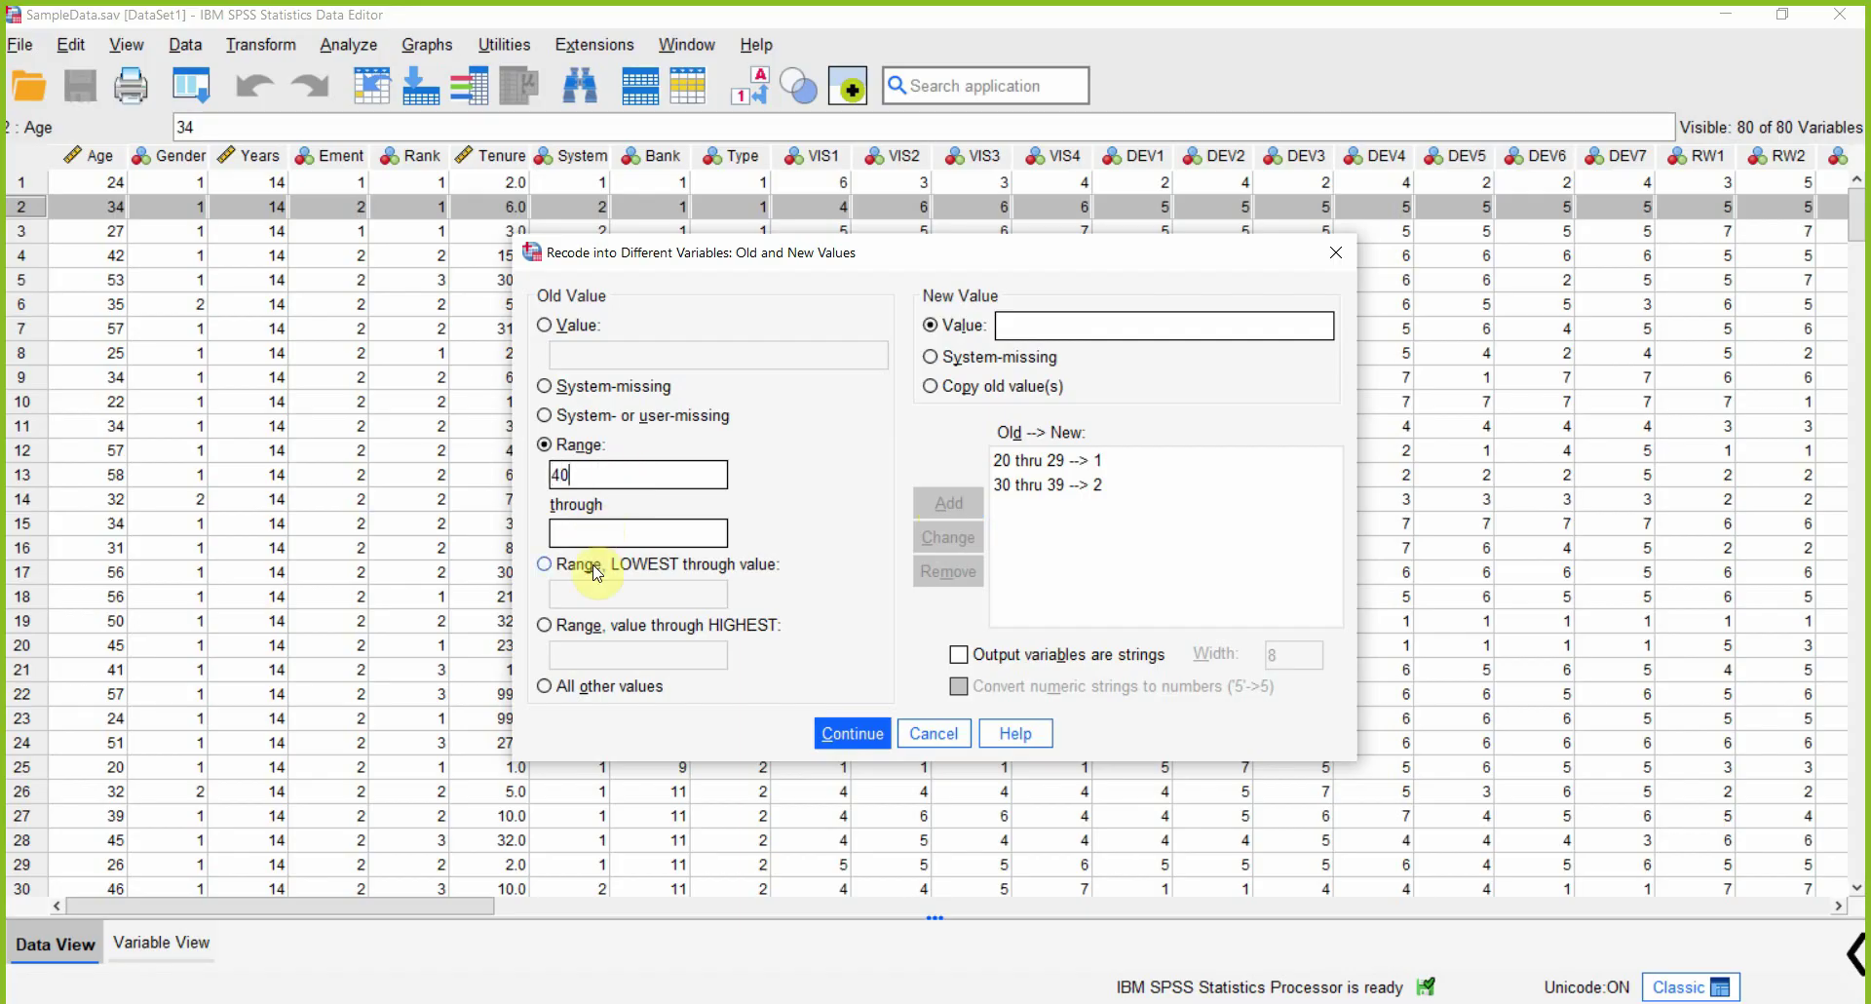
left_click(596, 531)
left_click(1067, 327)
type("3")
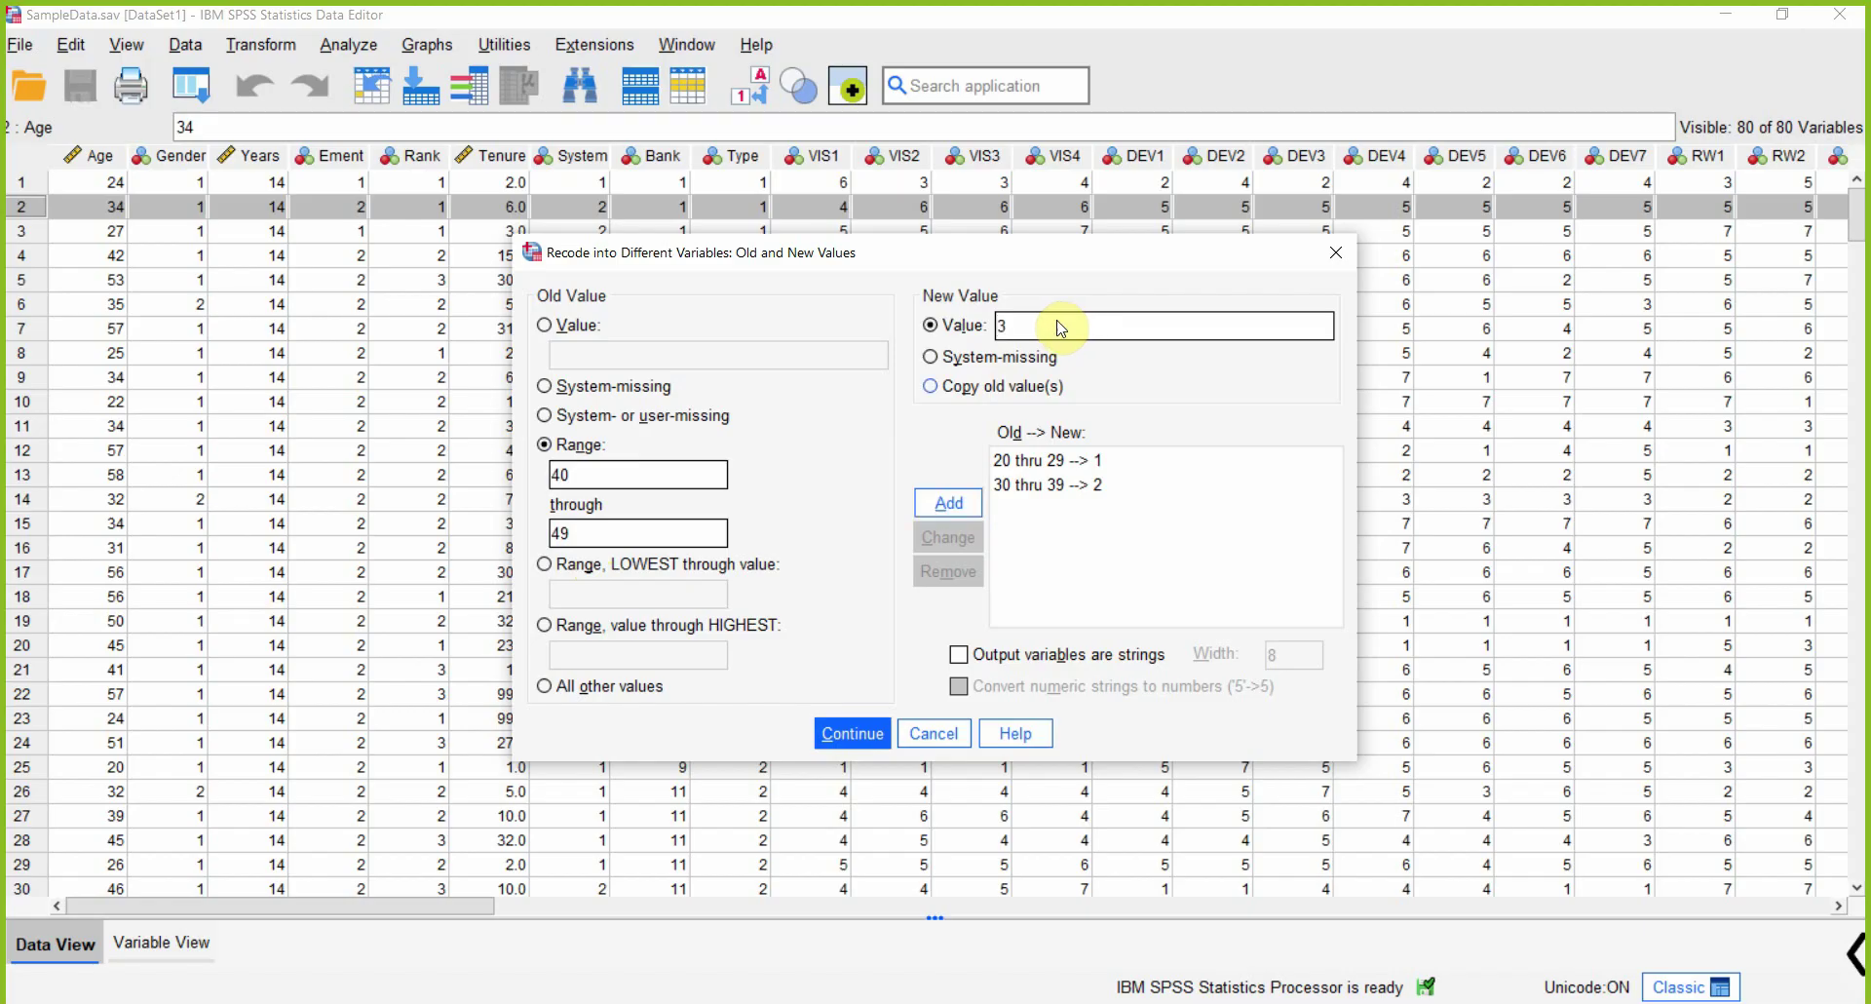
left_click(947, 502)
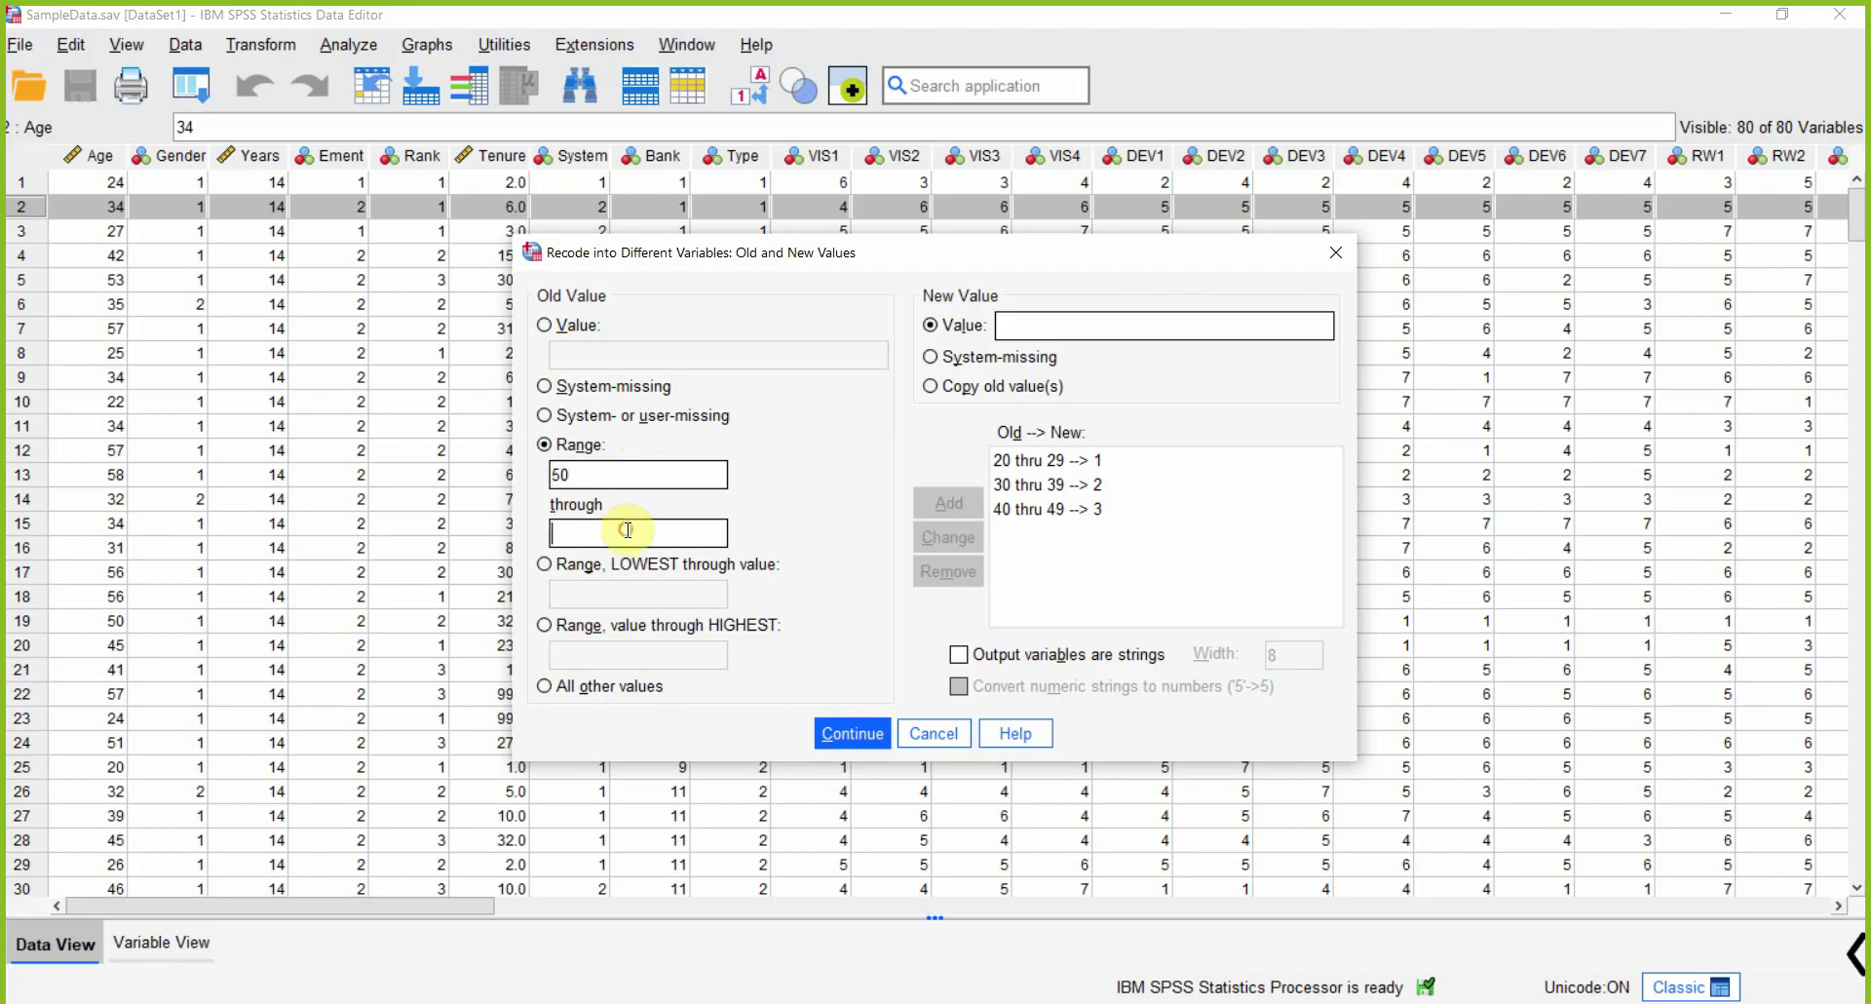
left_click(1076, 329)
type("4")
left_click(947, 503)
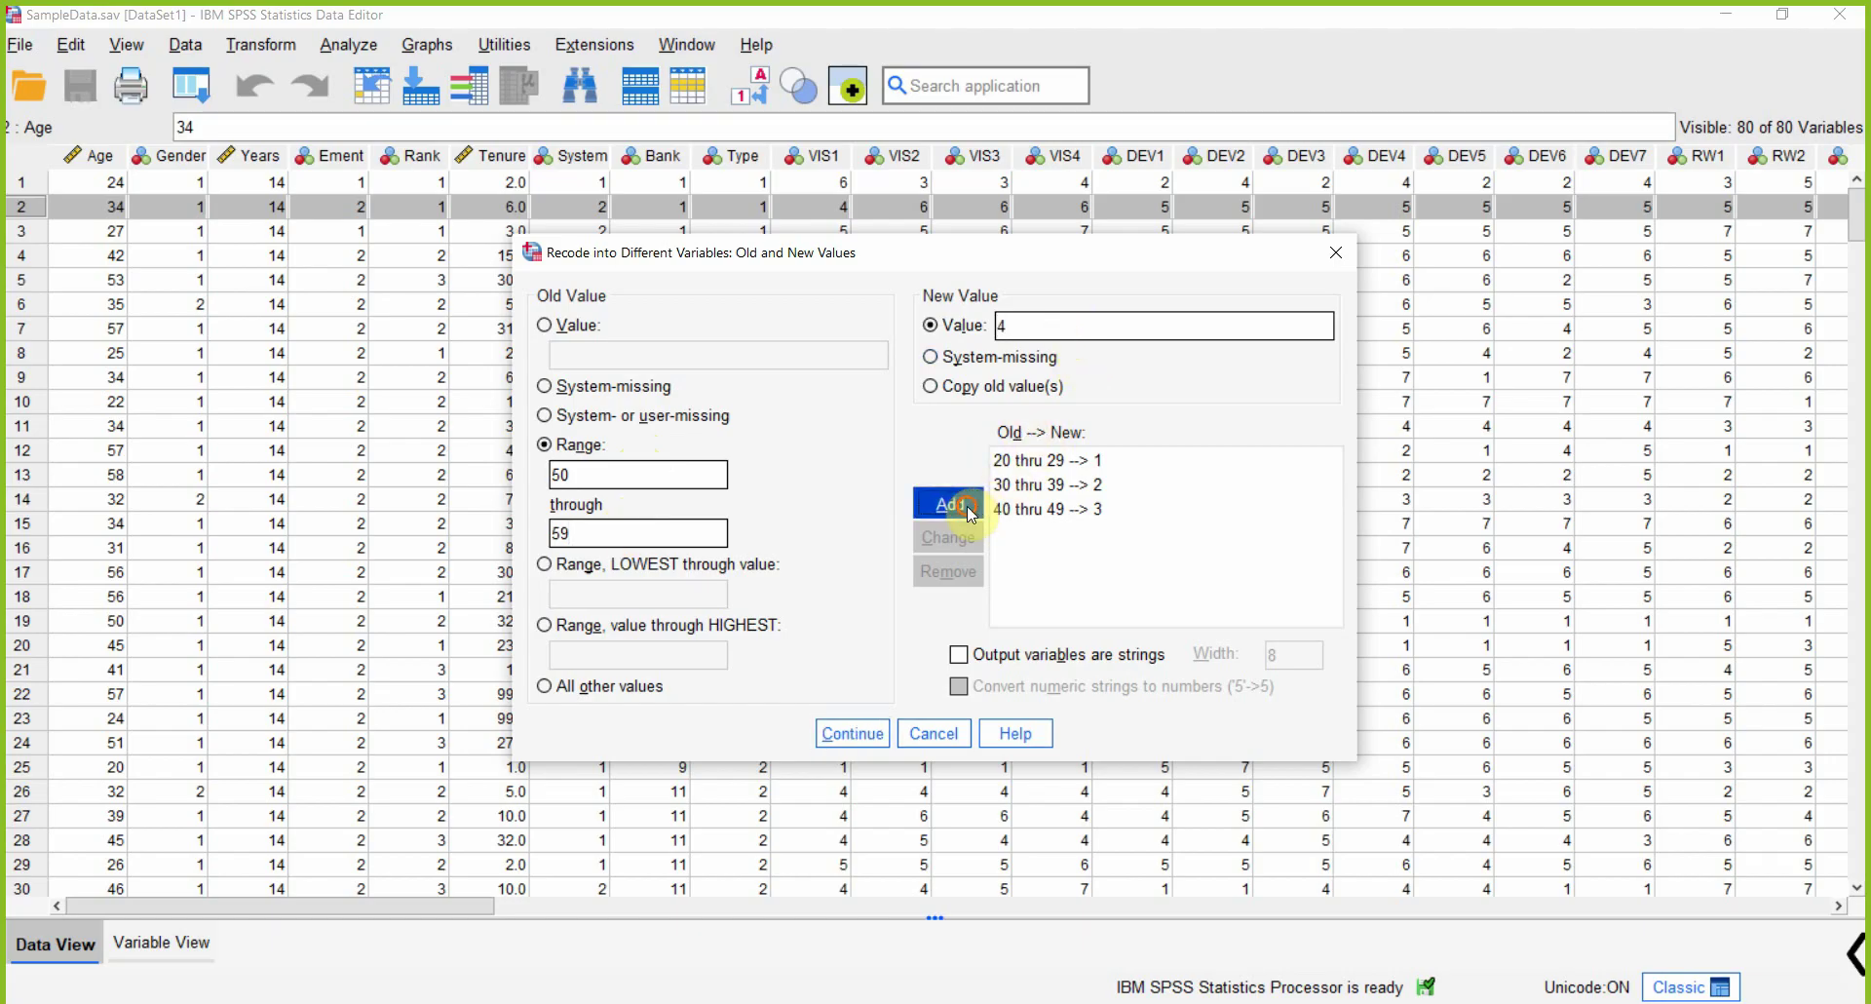
left_click(846, 733)
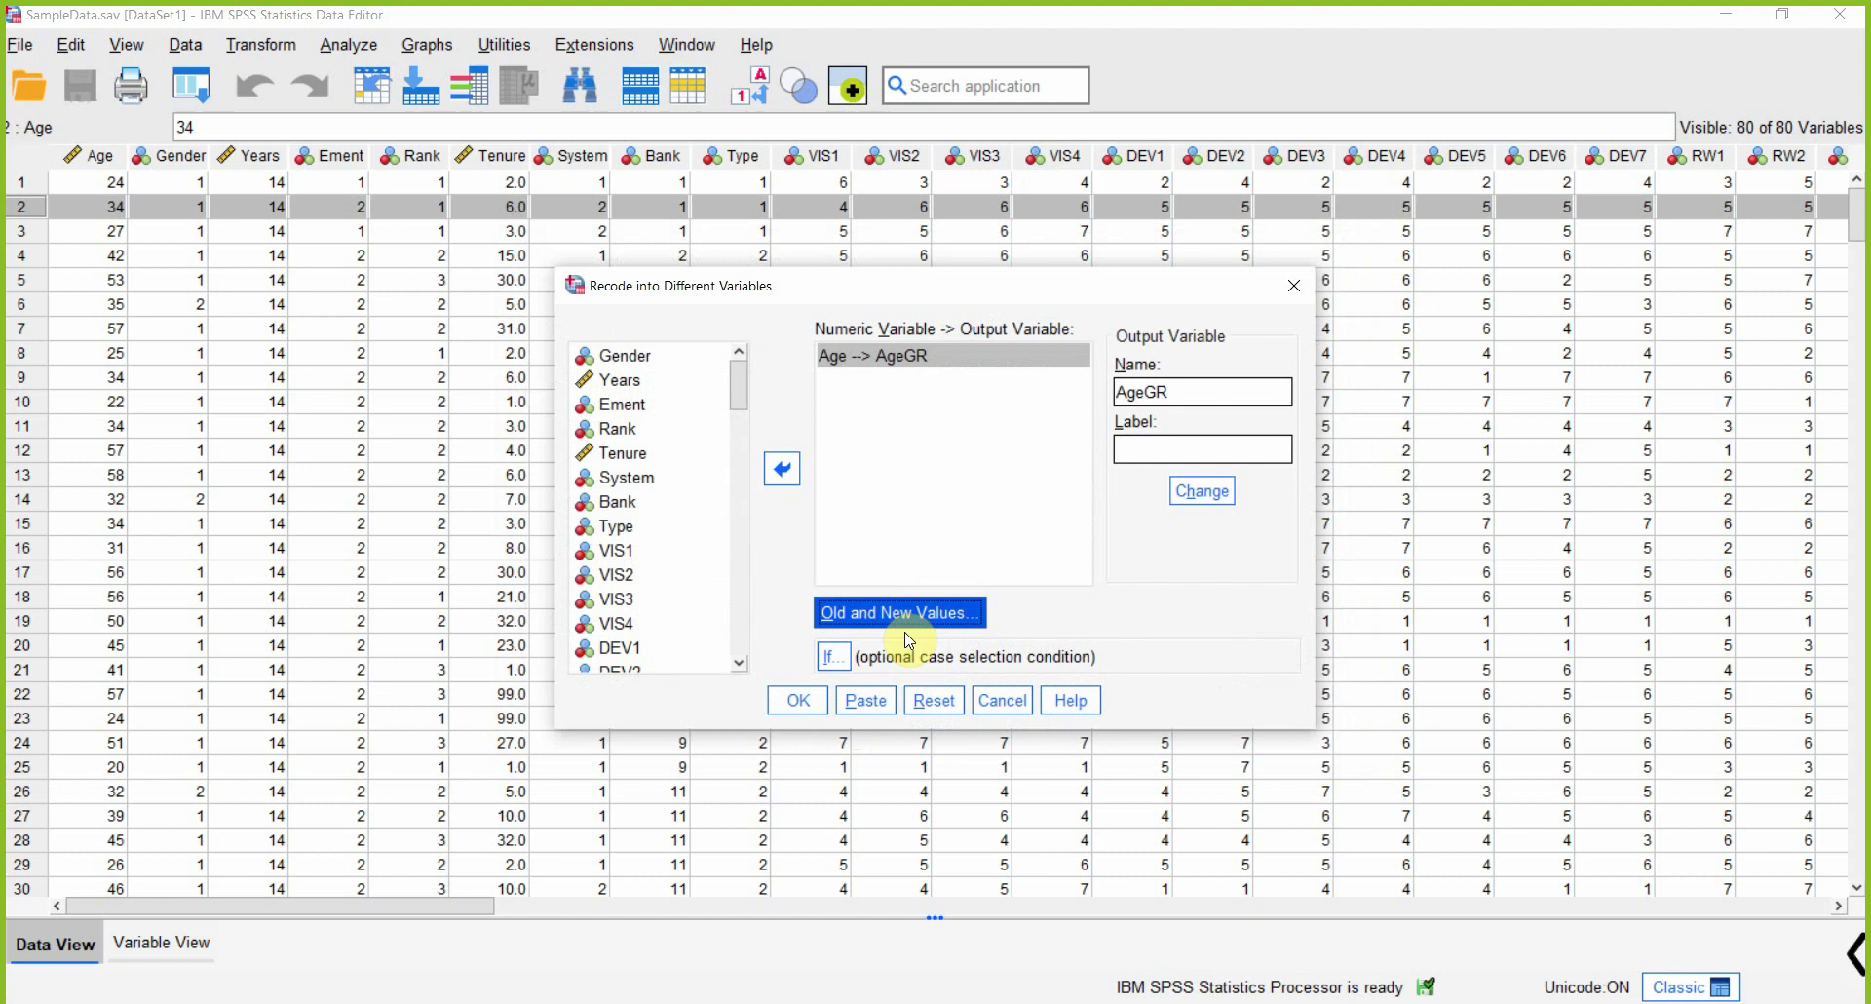
left_click(797, 700)
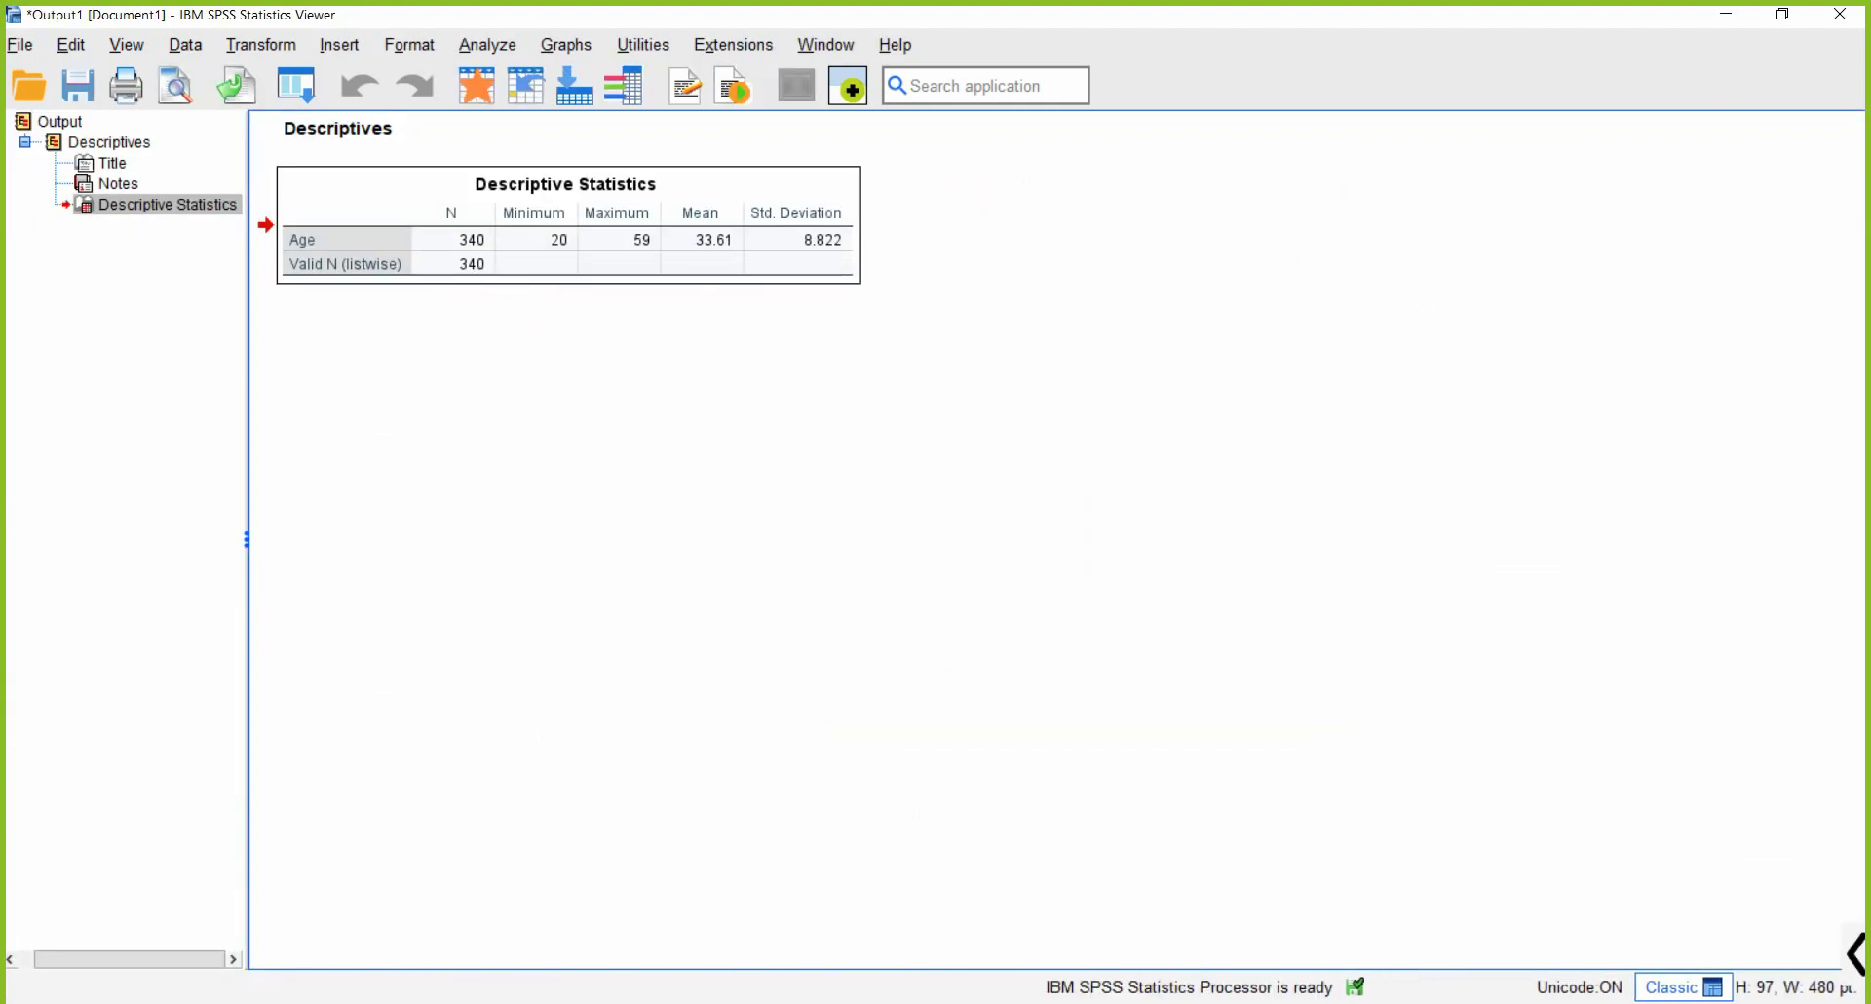
- In Variable View, select the new AgeGR variable (row 81) and open Analyze > Descriptive Statistics
left_click(1107, 921)
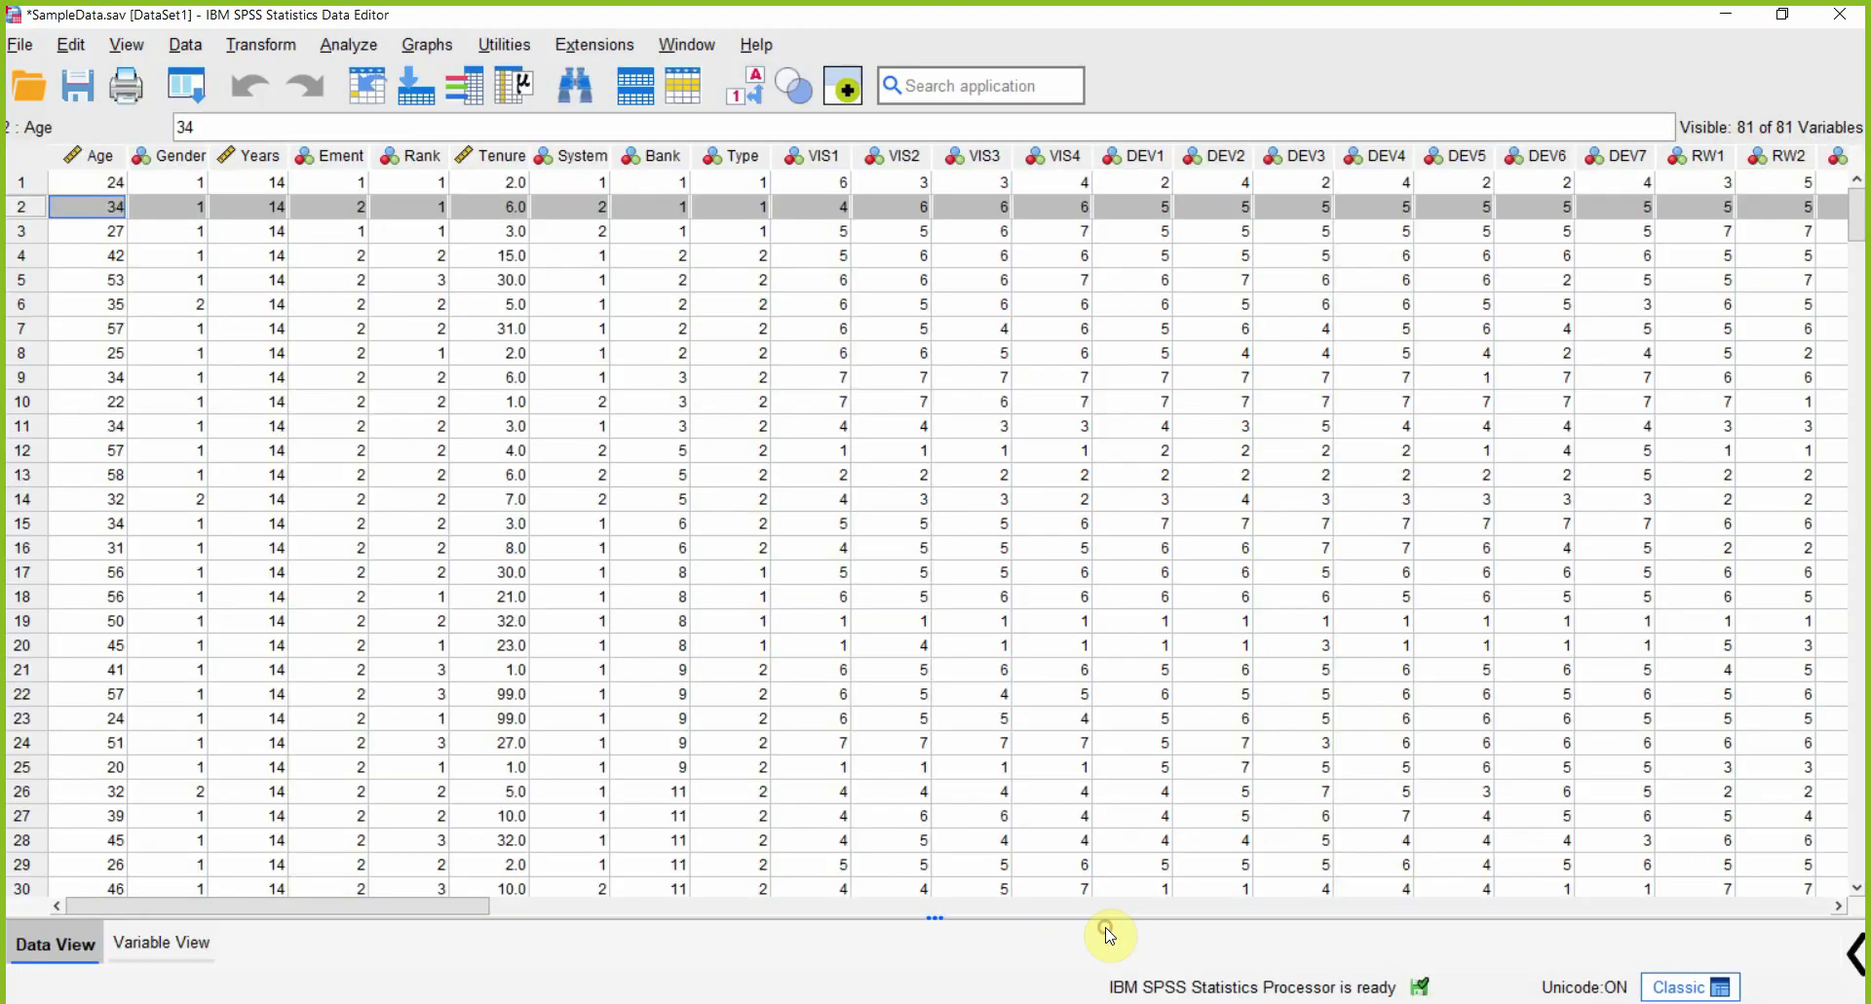
left_click(178, 944)
left_click_drag(1863, 273, 1863, 624)
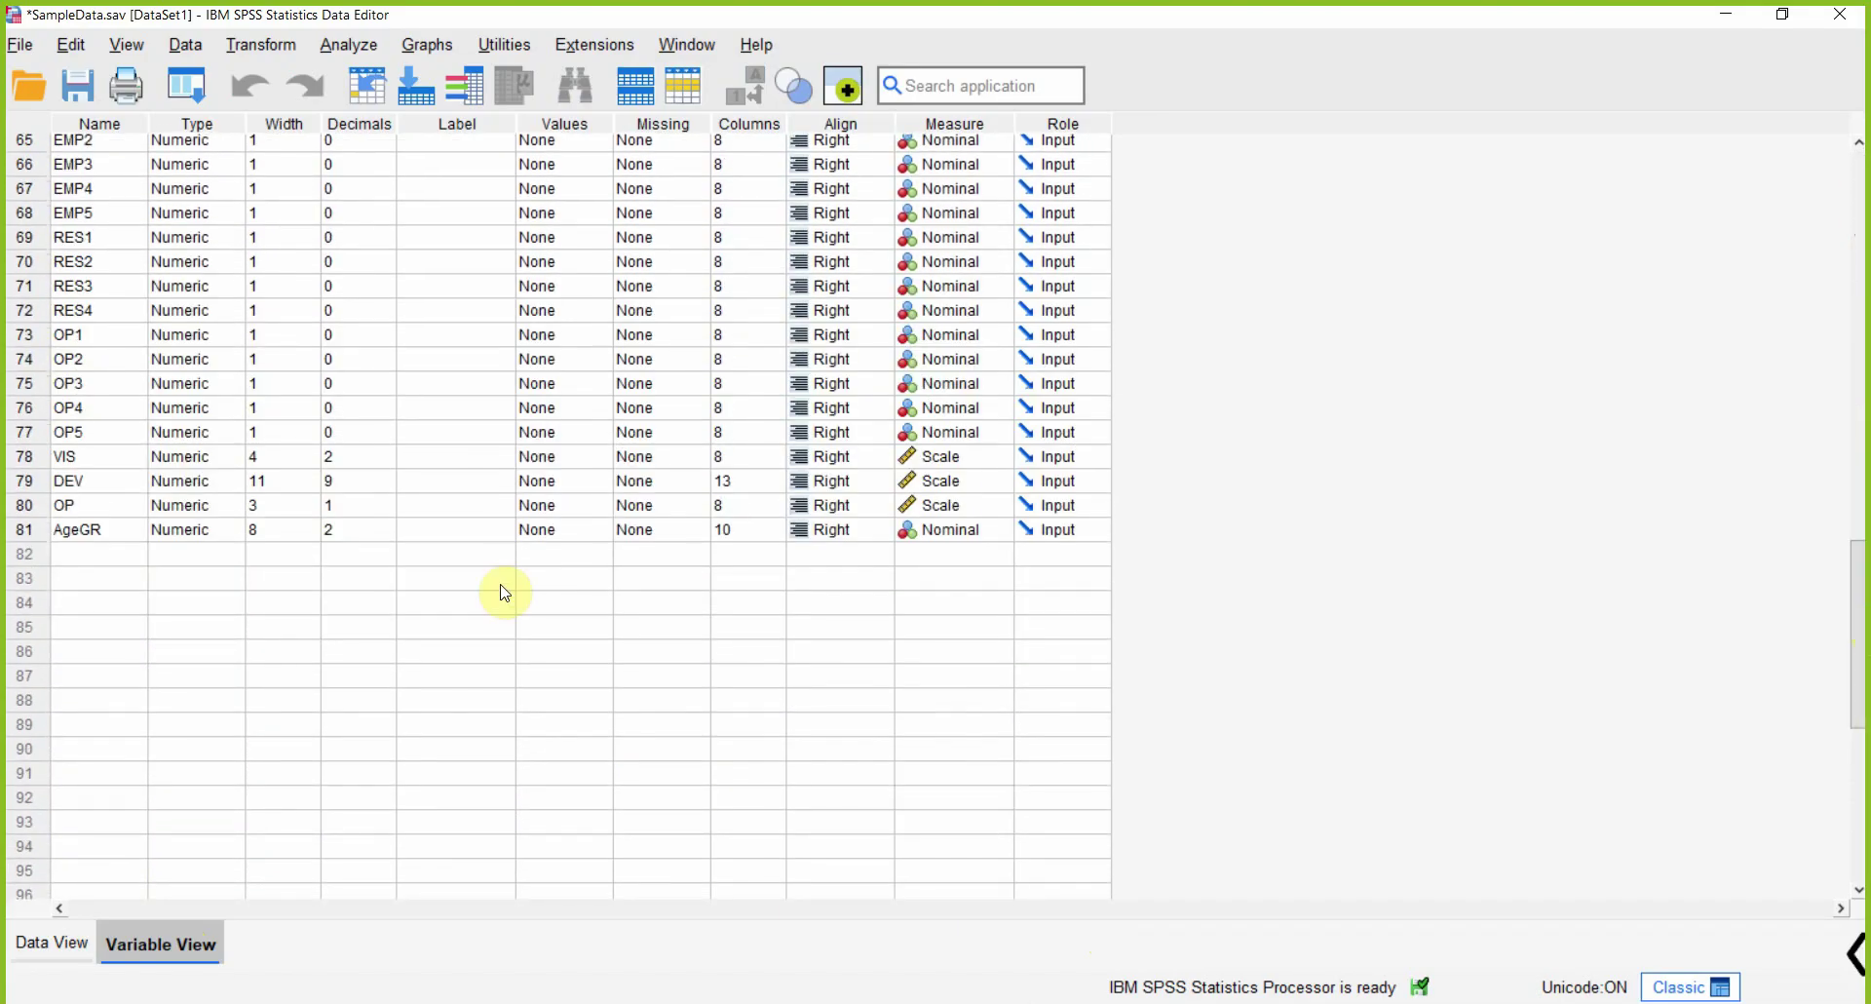
left_click(39, 531)
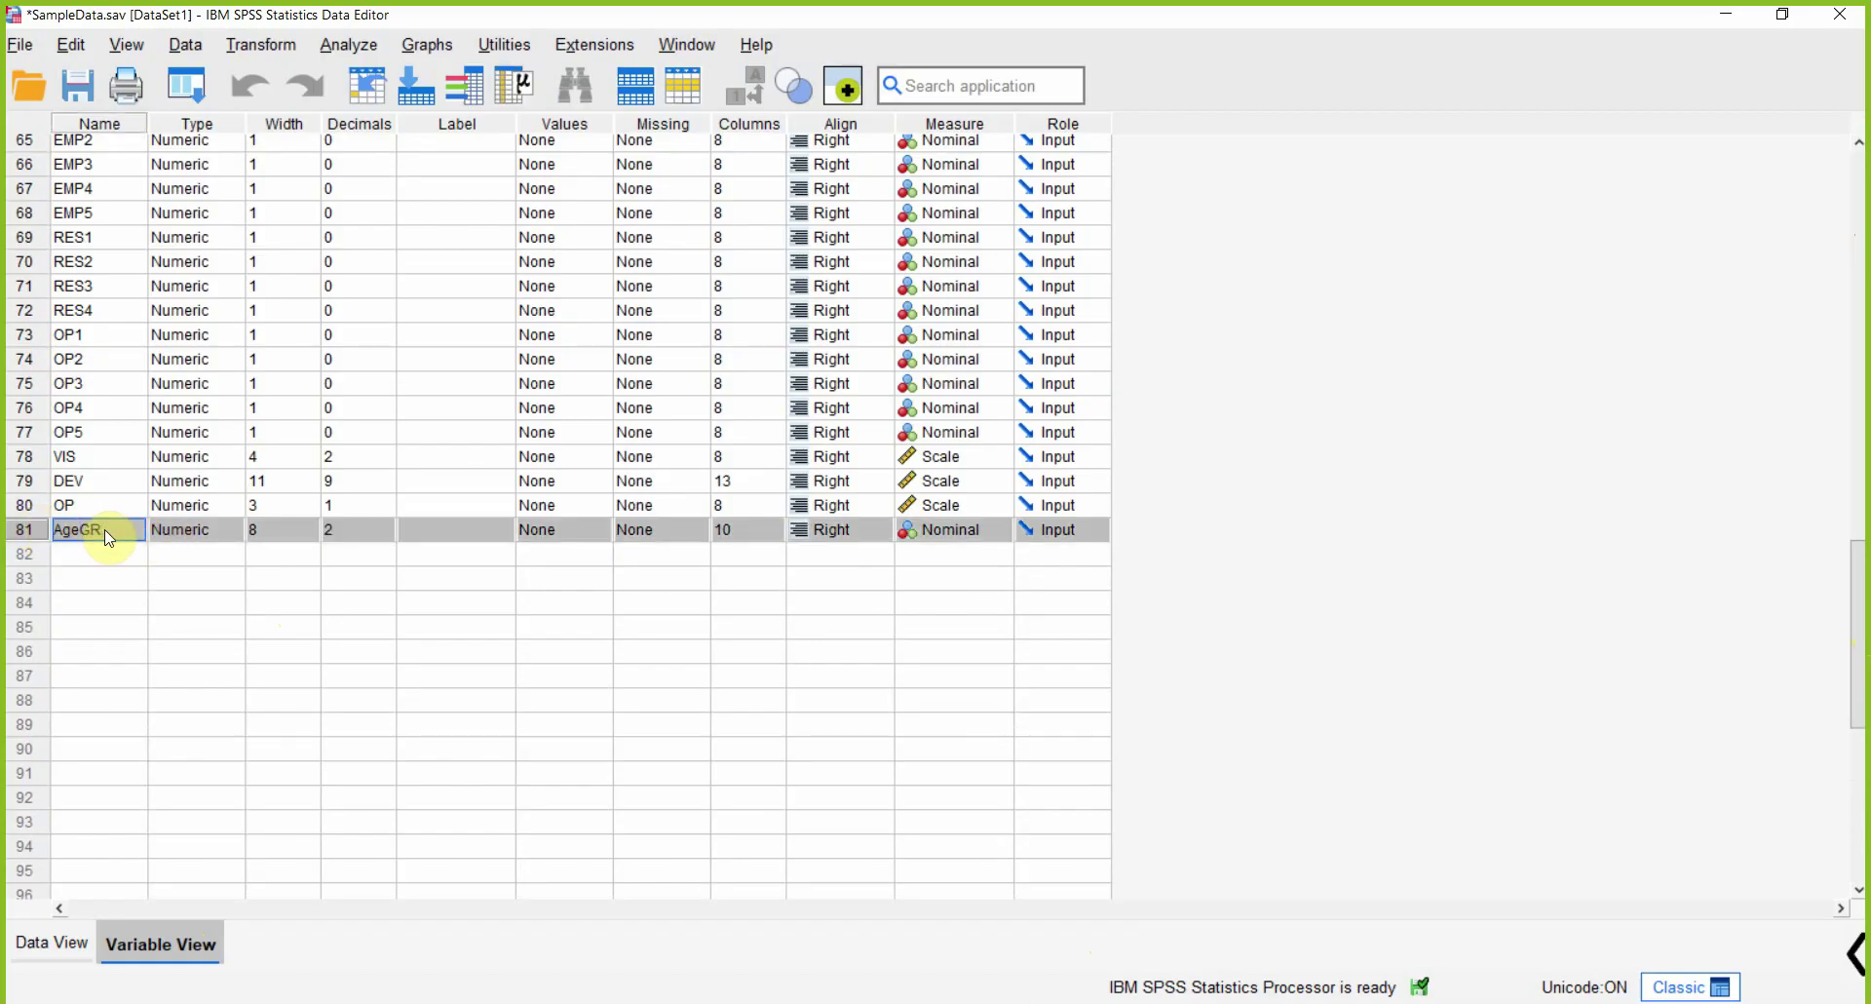
left_click(351, 44)
mouse_move(479, 163)
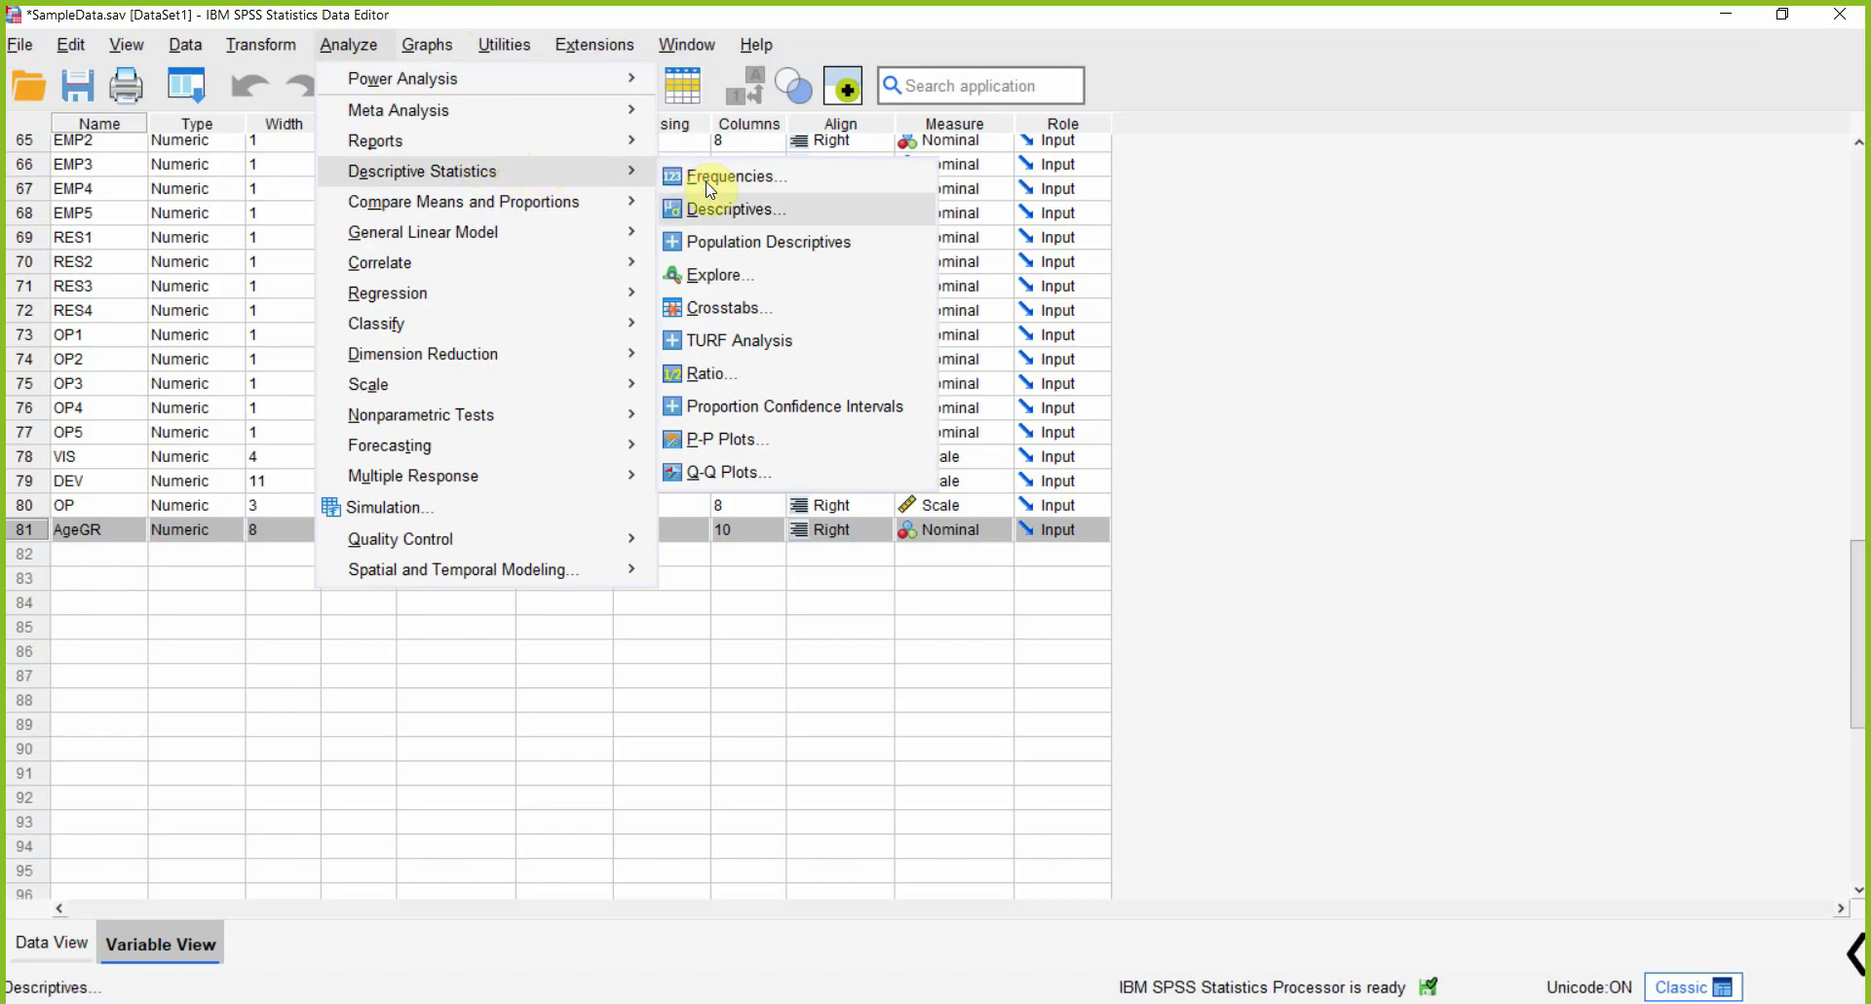
- Run Descriptives on Age together with AgeGR
left_click(717, 208)
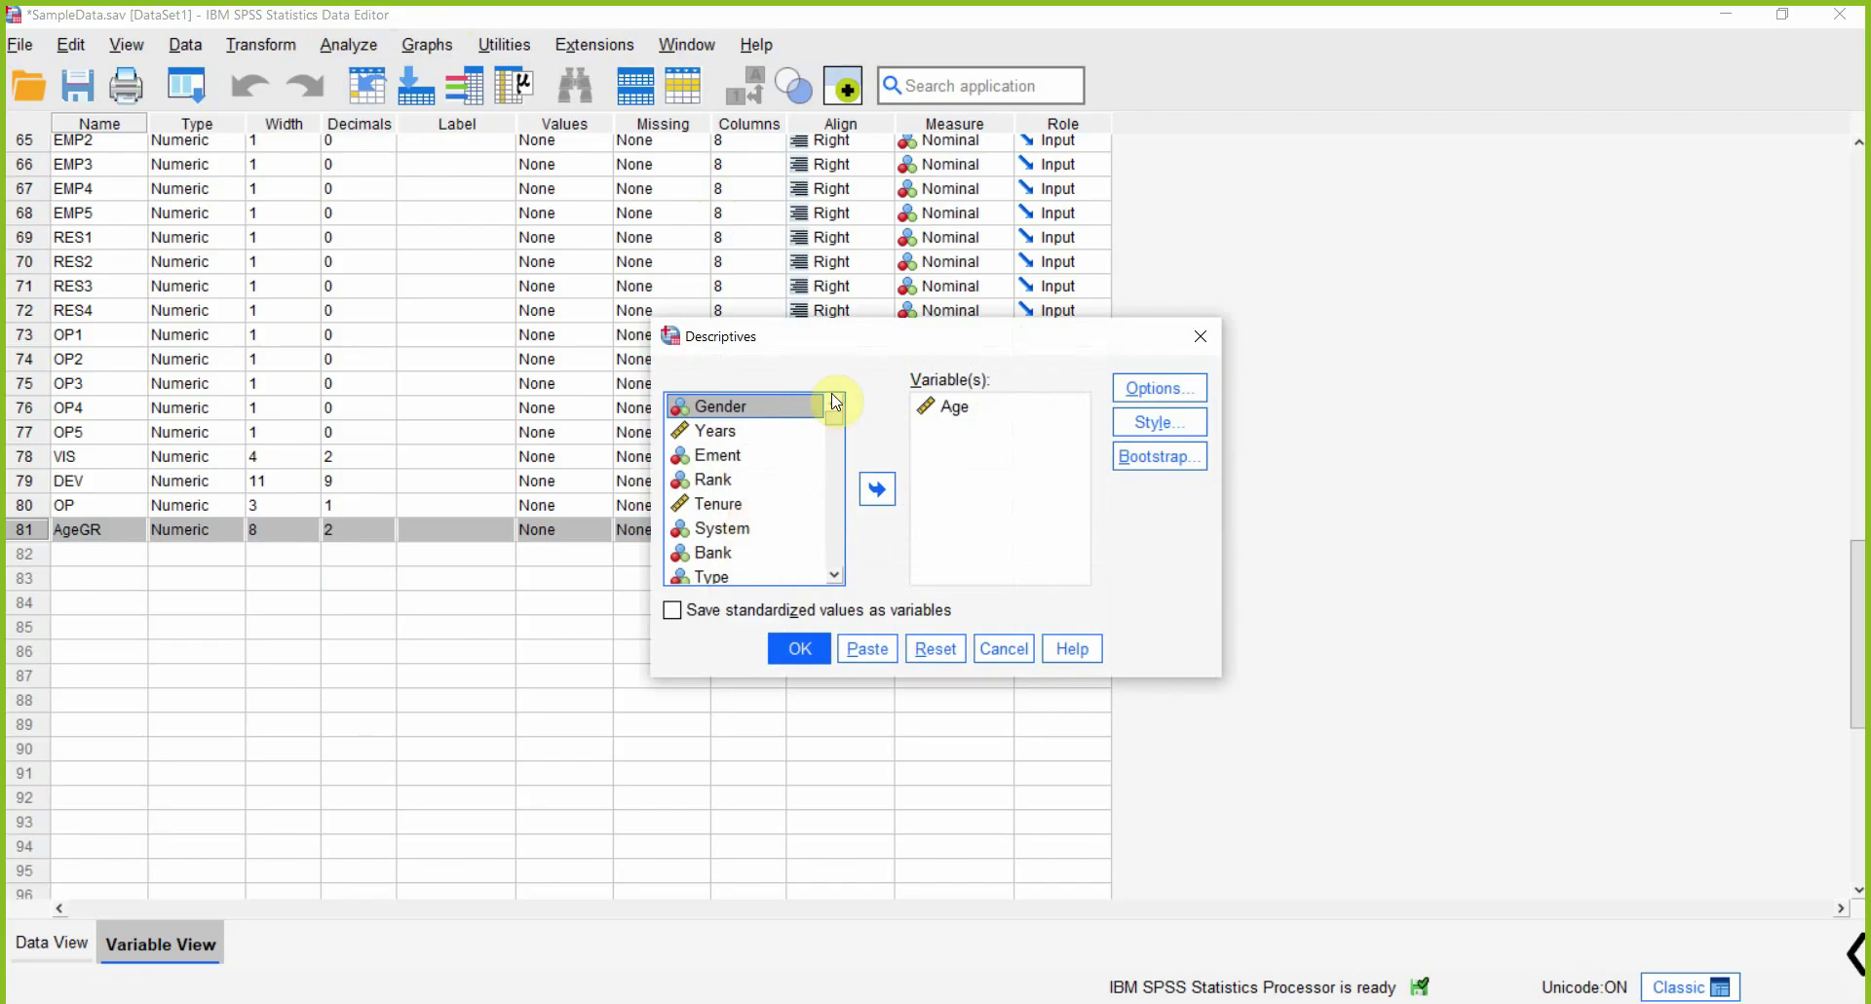
left_click_drag(834, 422, 835, 583)
left_click(718, 576)
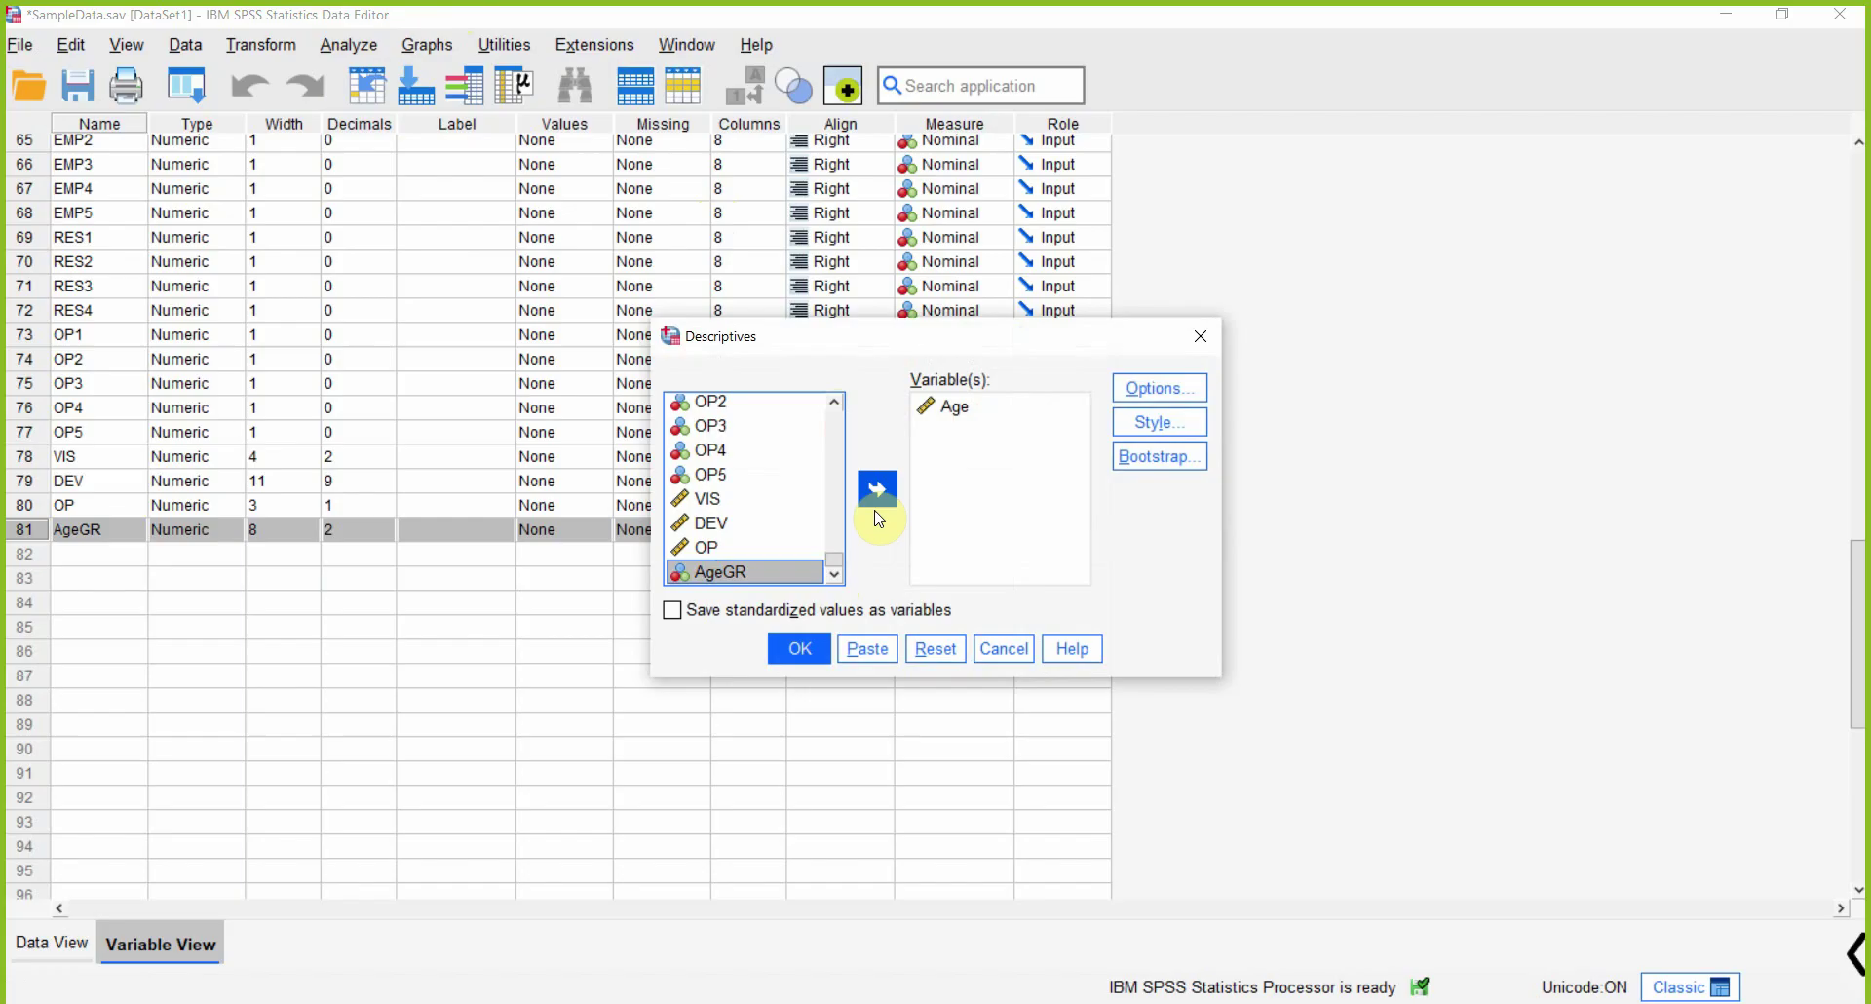
left_click(878, 489)
left_click(804, 647)
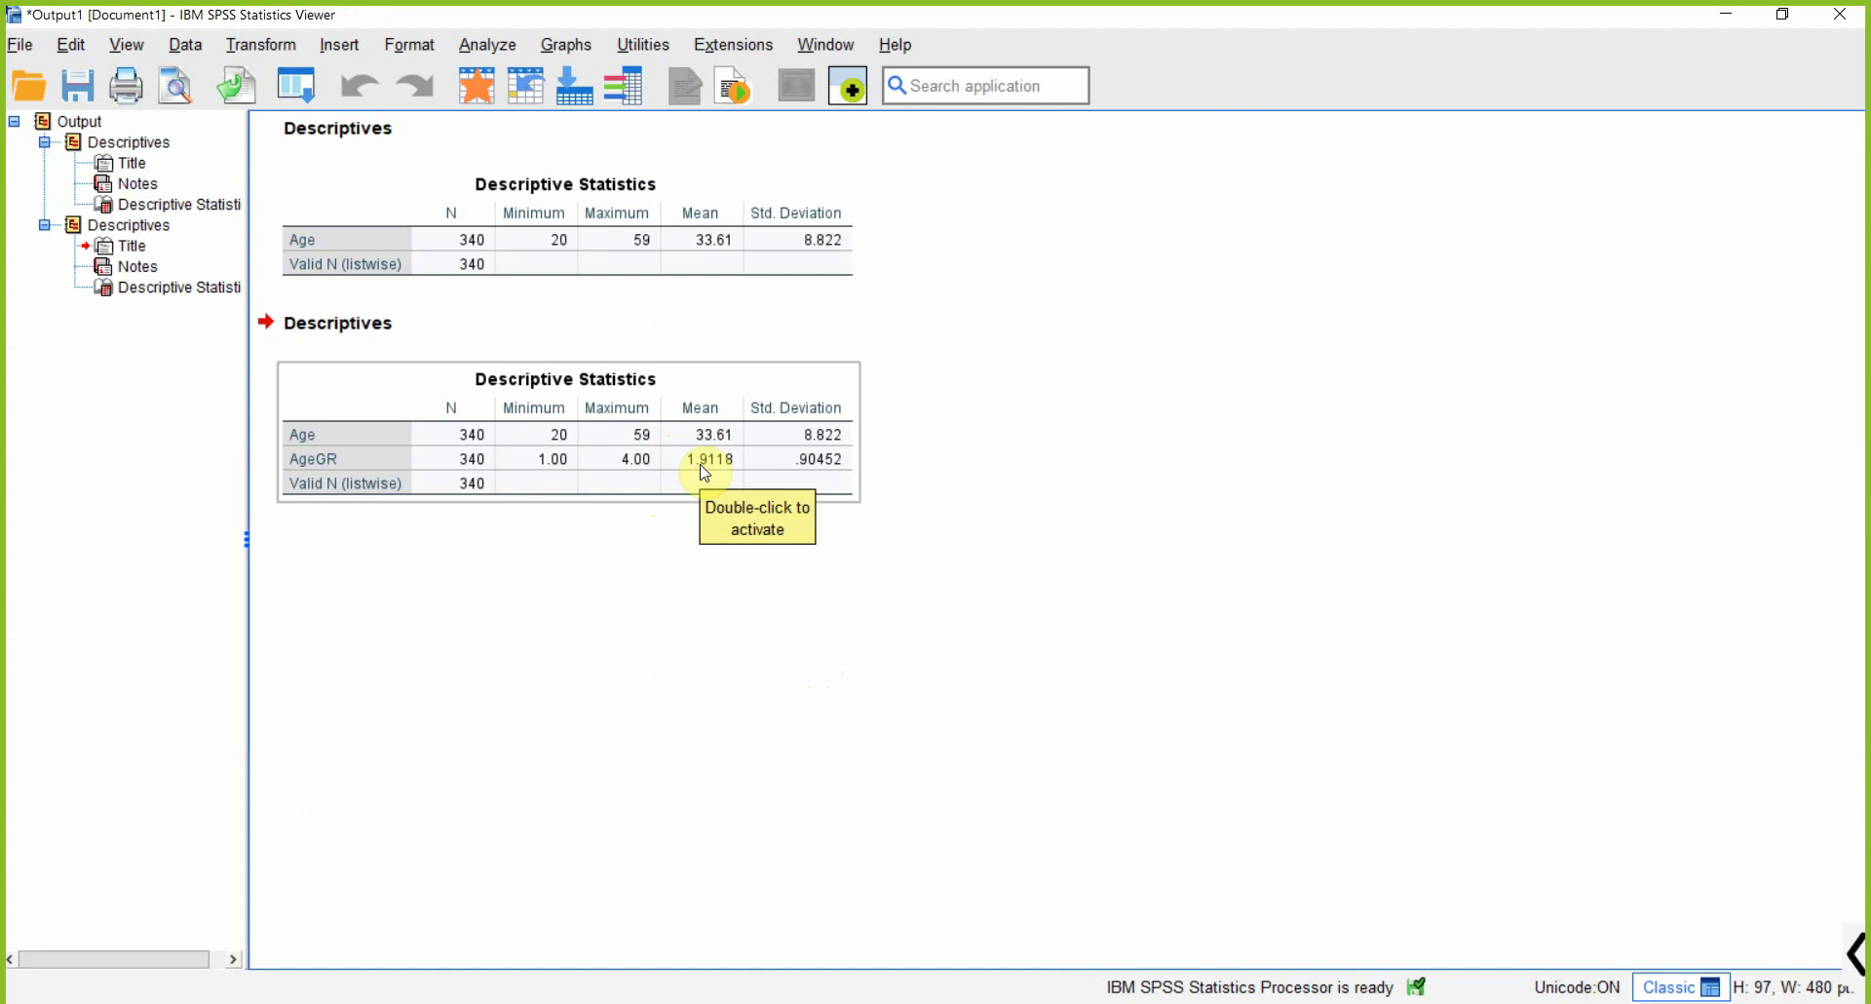
- Compare the two Descriptives tables in the output, confirming AgeGR ranges 1.00 to 4.00
left_click(822, 668)
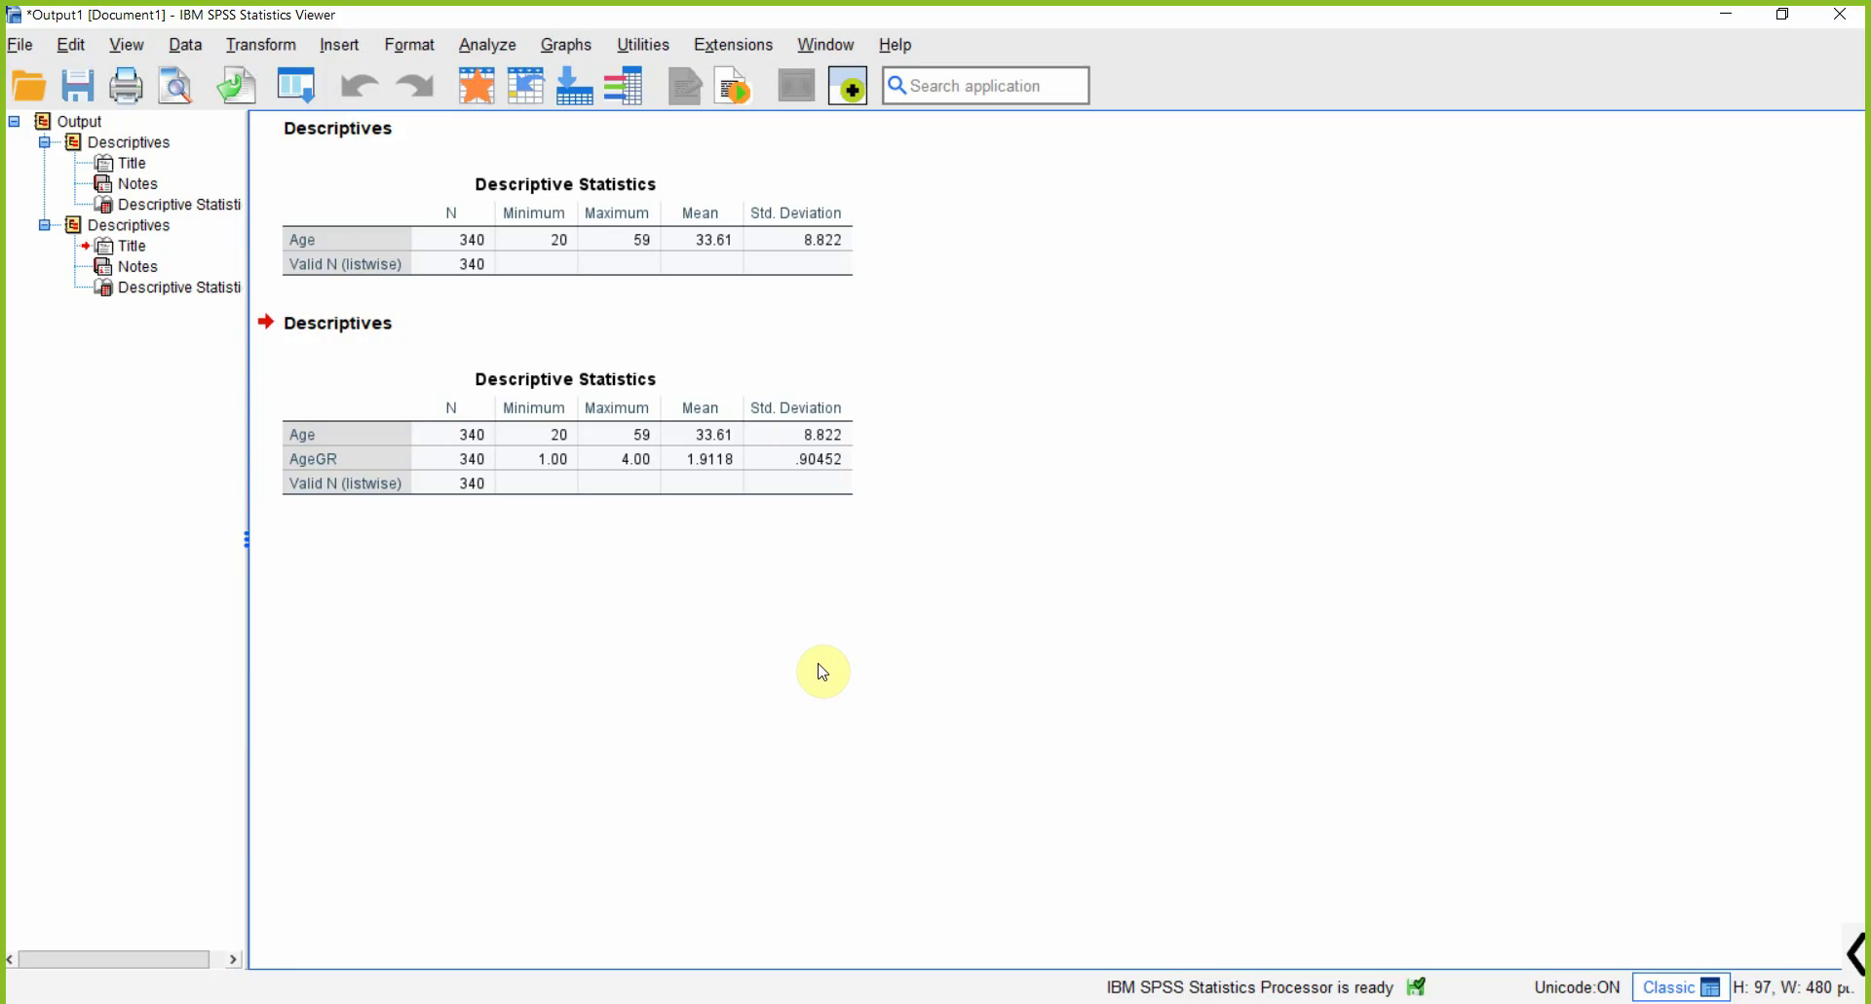
left_click(707, 394)
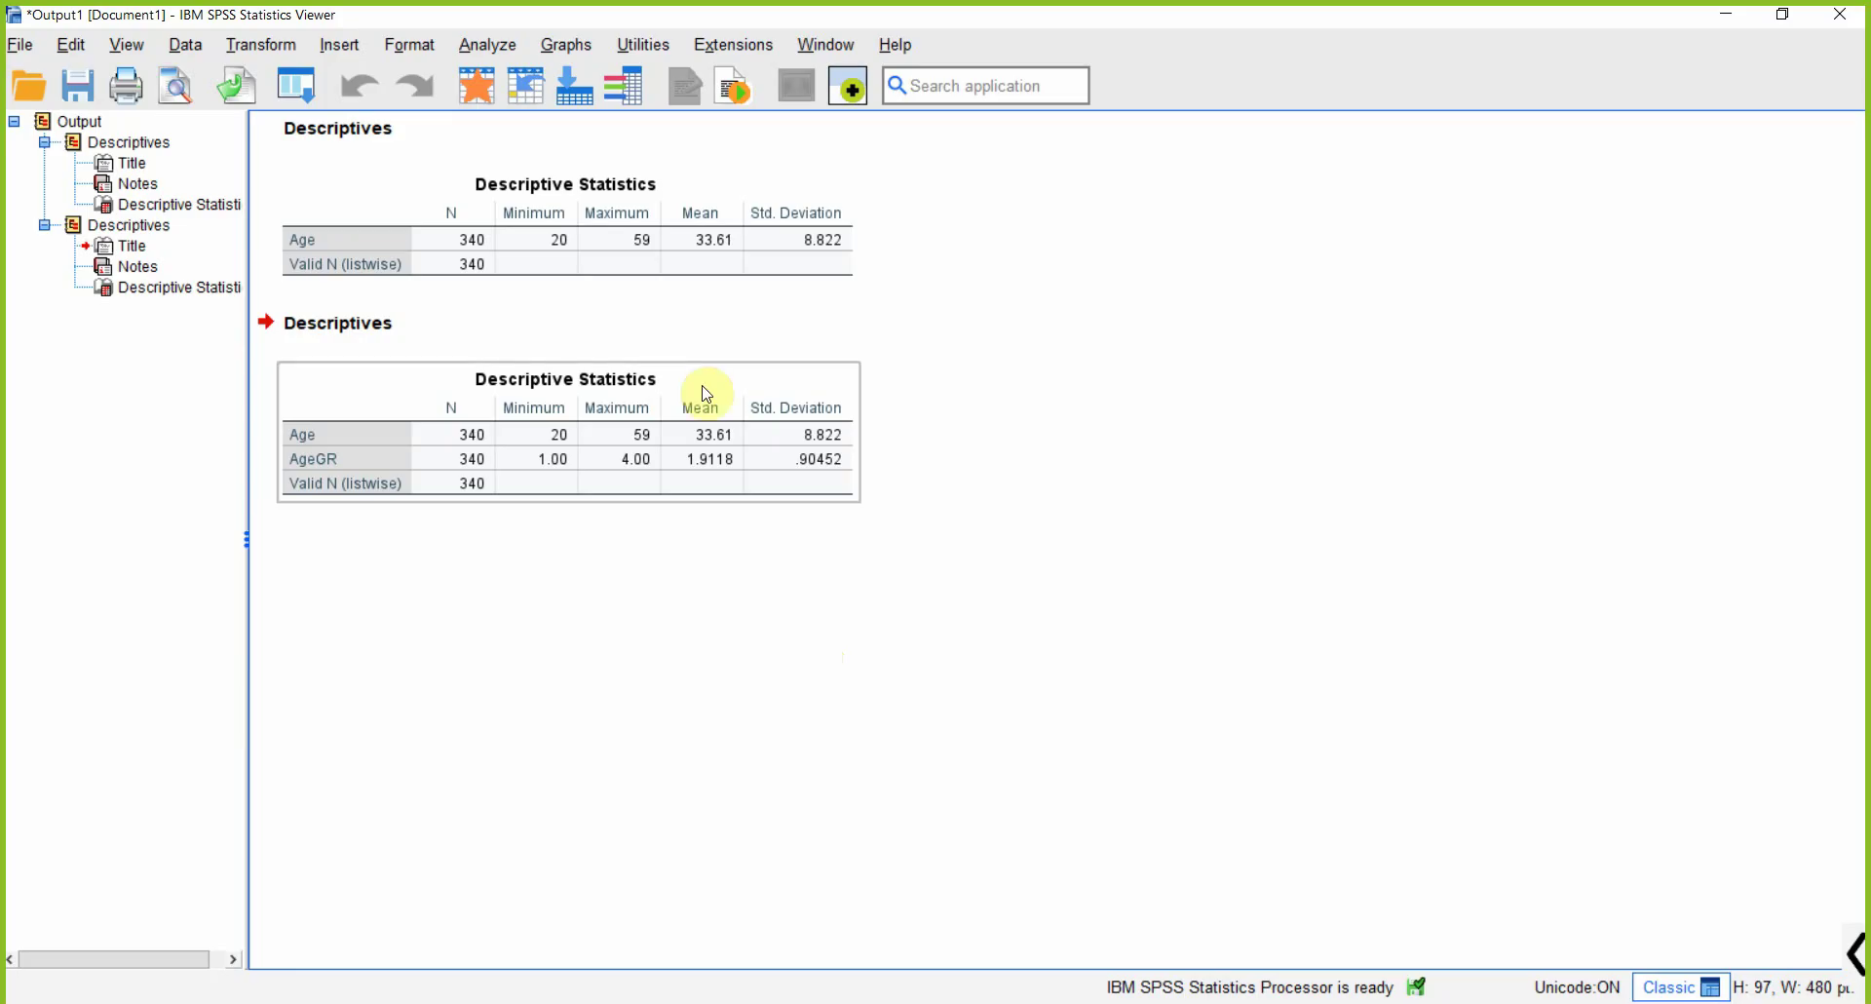
left_click(738, 195)
left_click(558, 794)
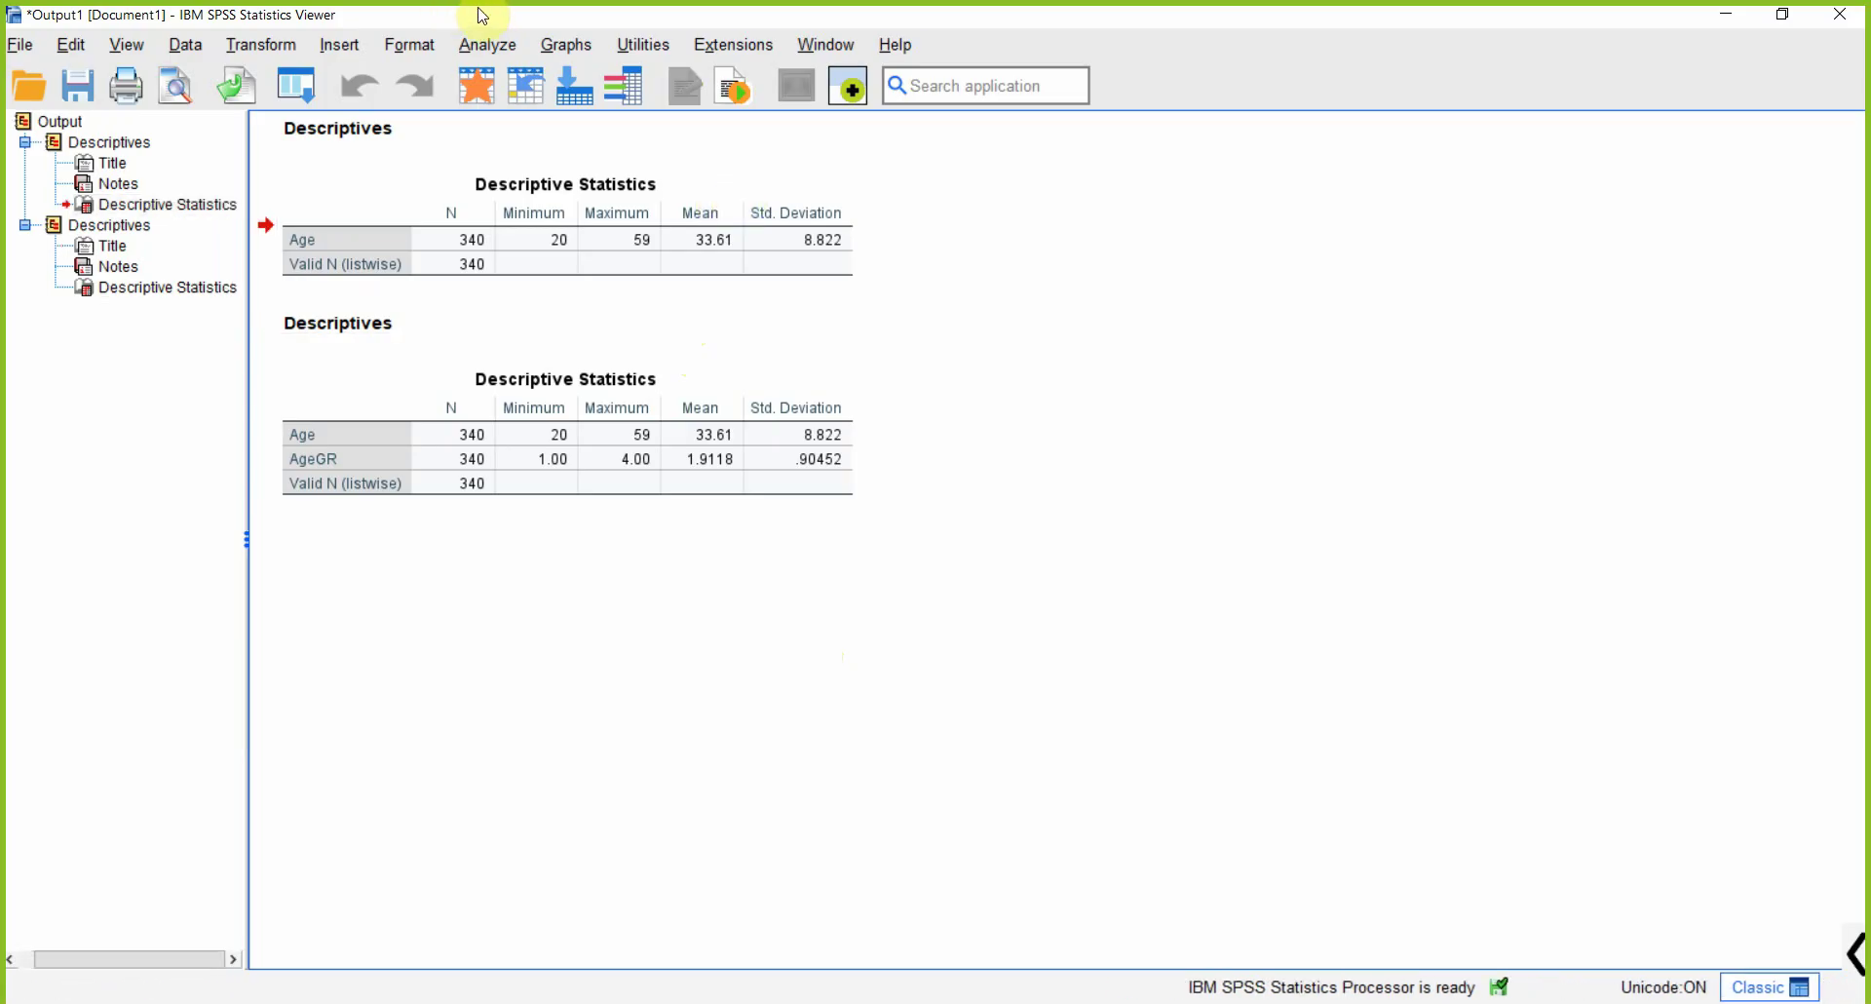
- Run Frequencies on AgeGR with APA style tables and select the resulting AgeGR table
left_click(470, 45)
left_click(694, 180)
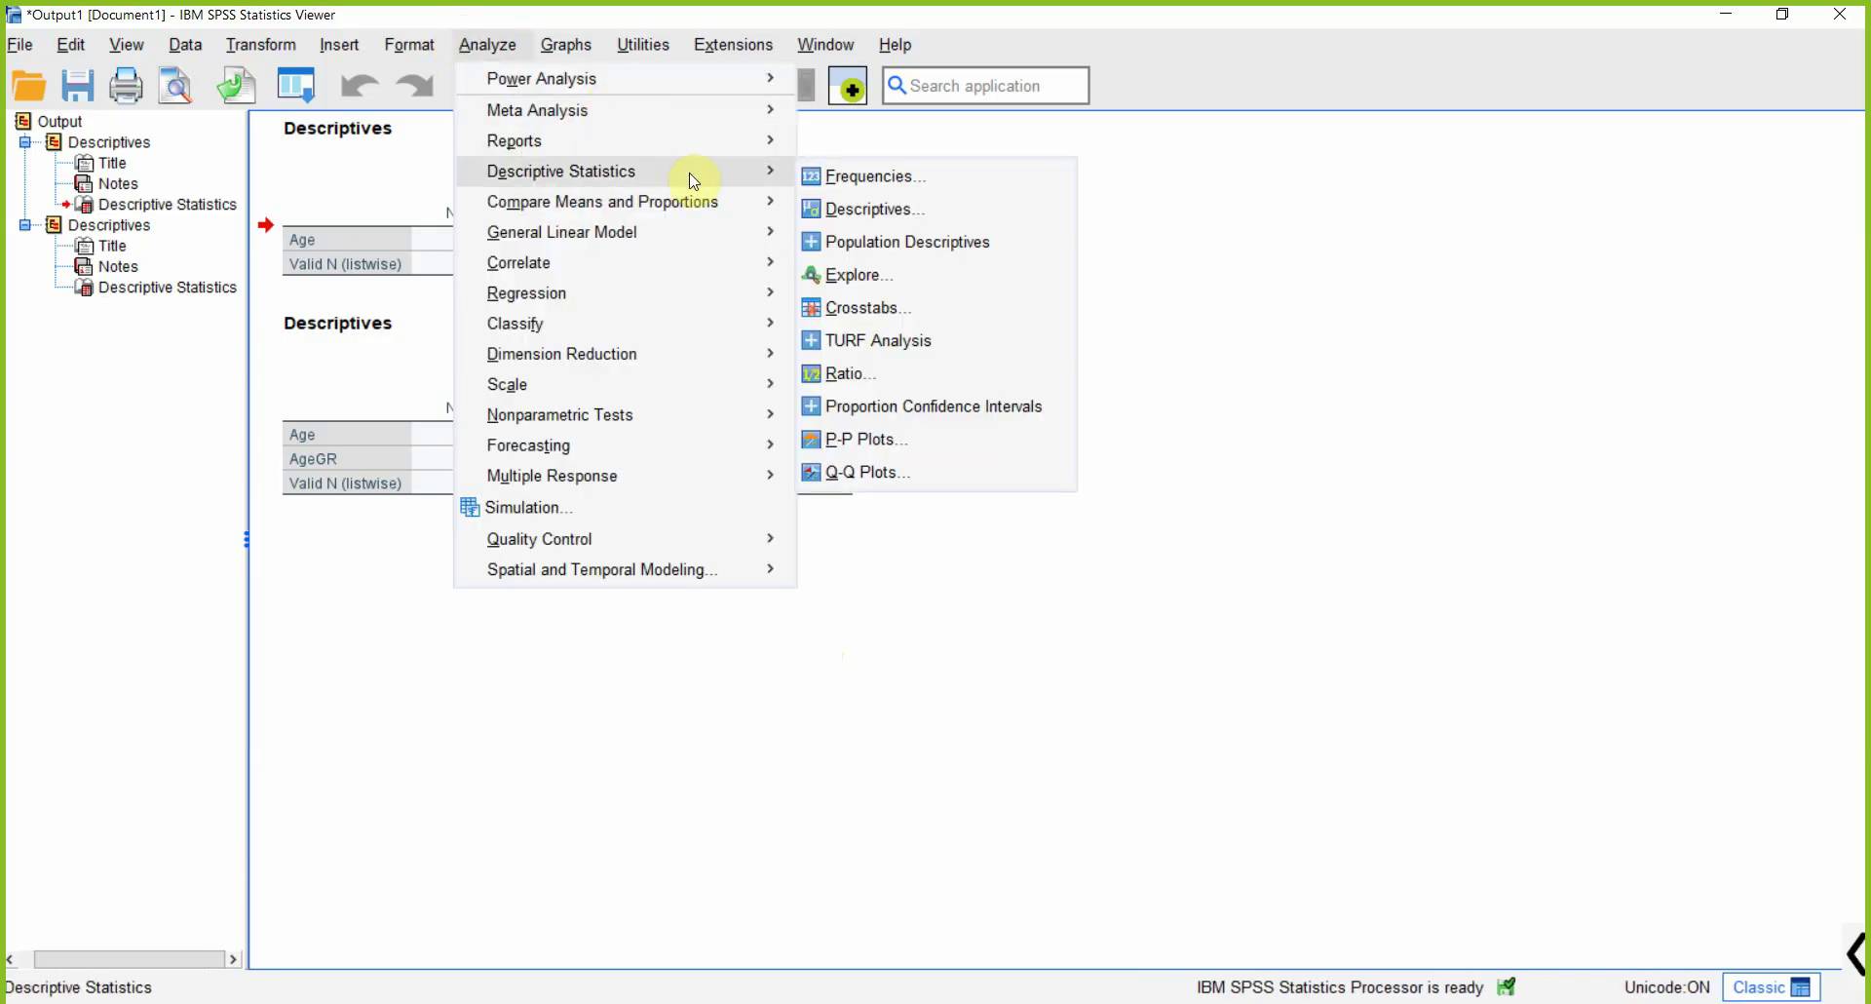
left_click(869, 176)
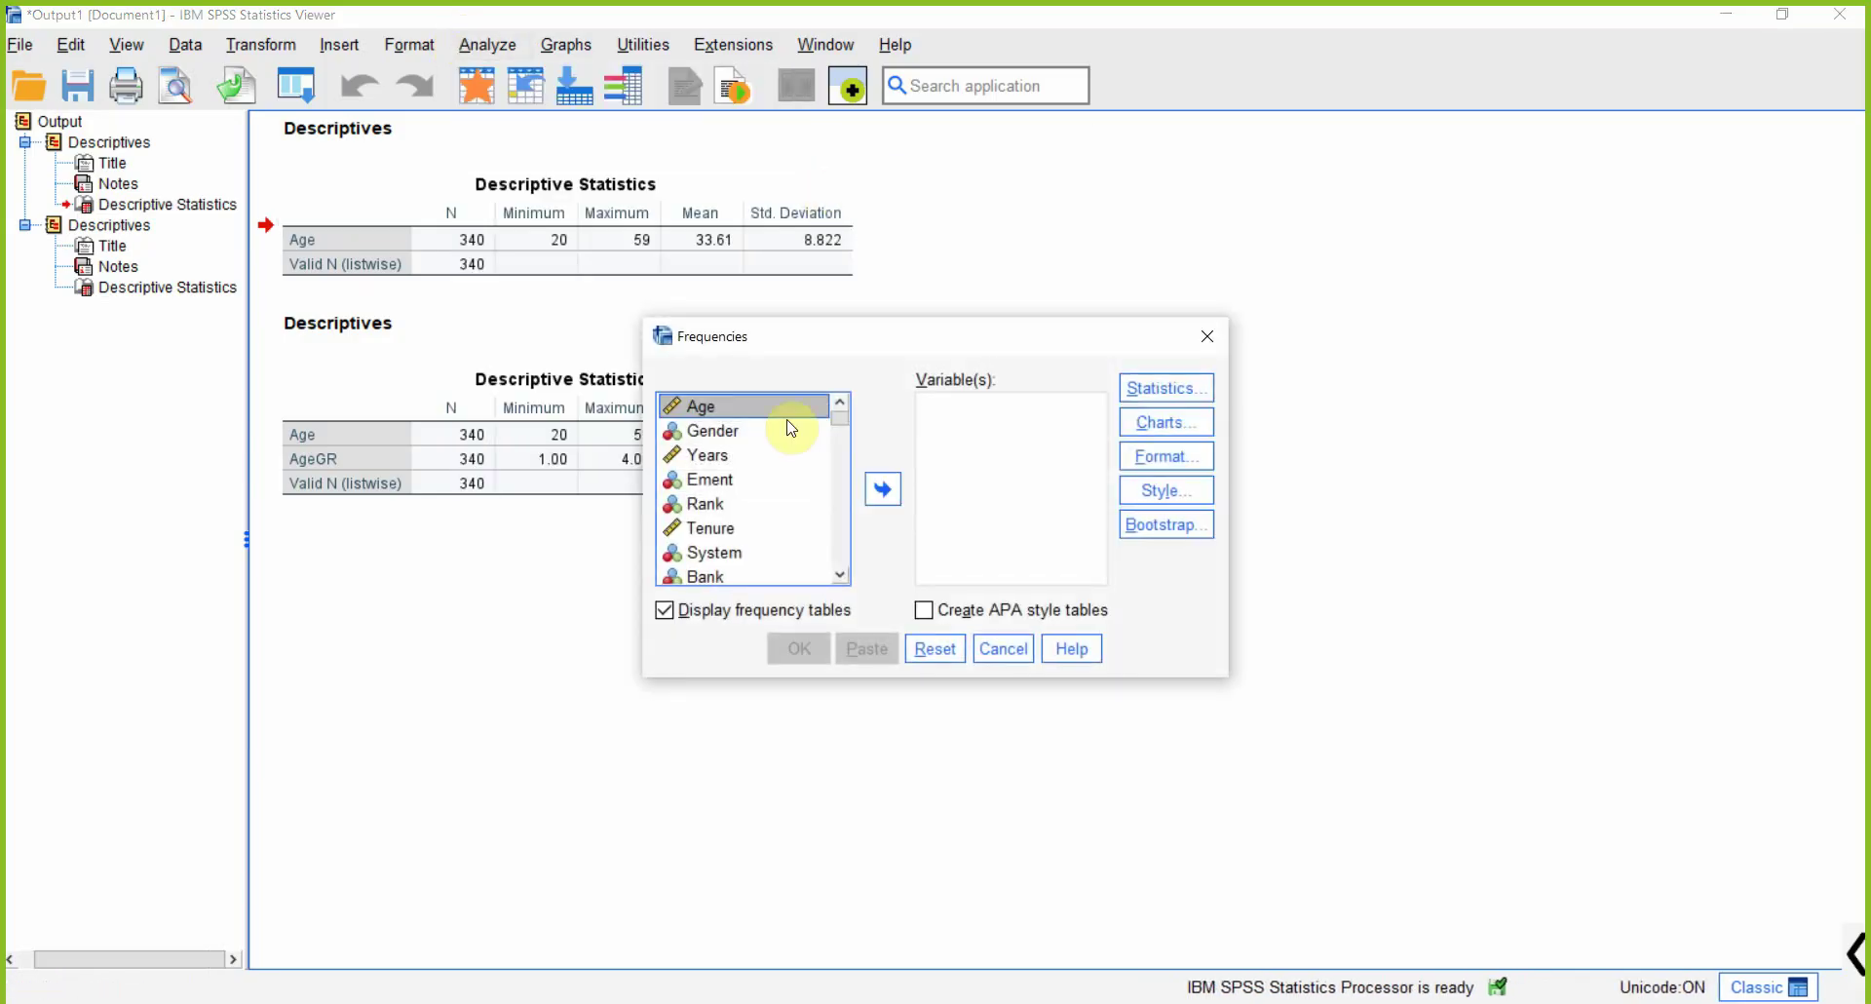
left_click_drag(840, 424, 838, 558)
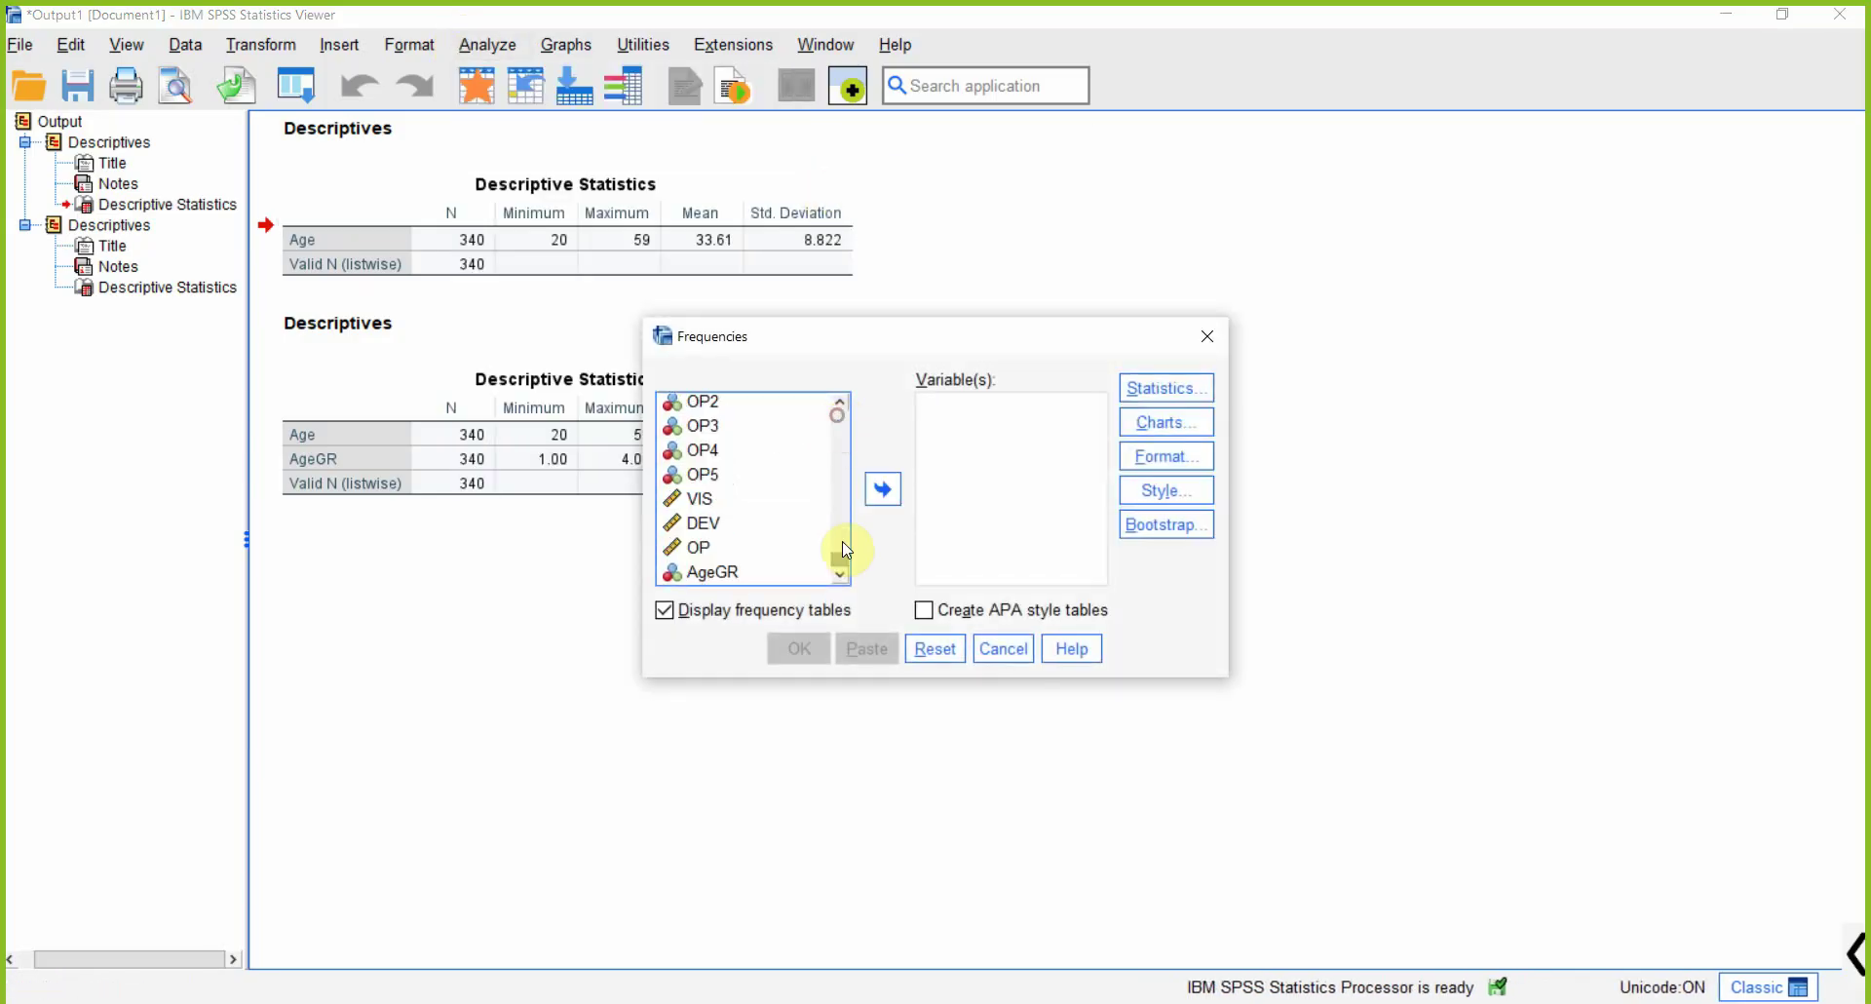
left_click(733, 575)
left_click(882, 489)
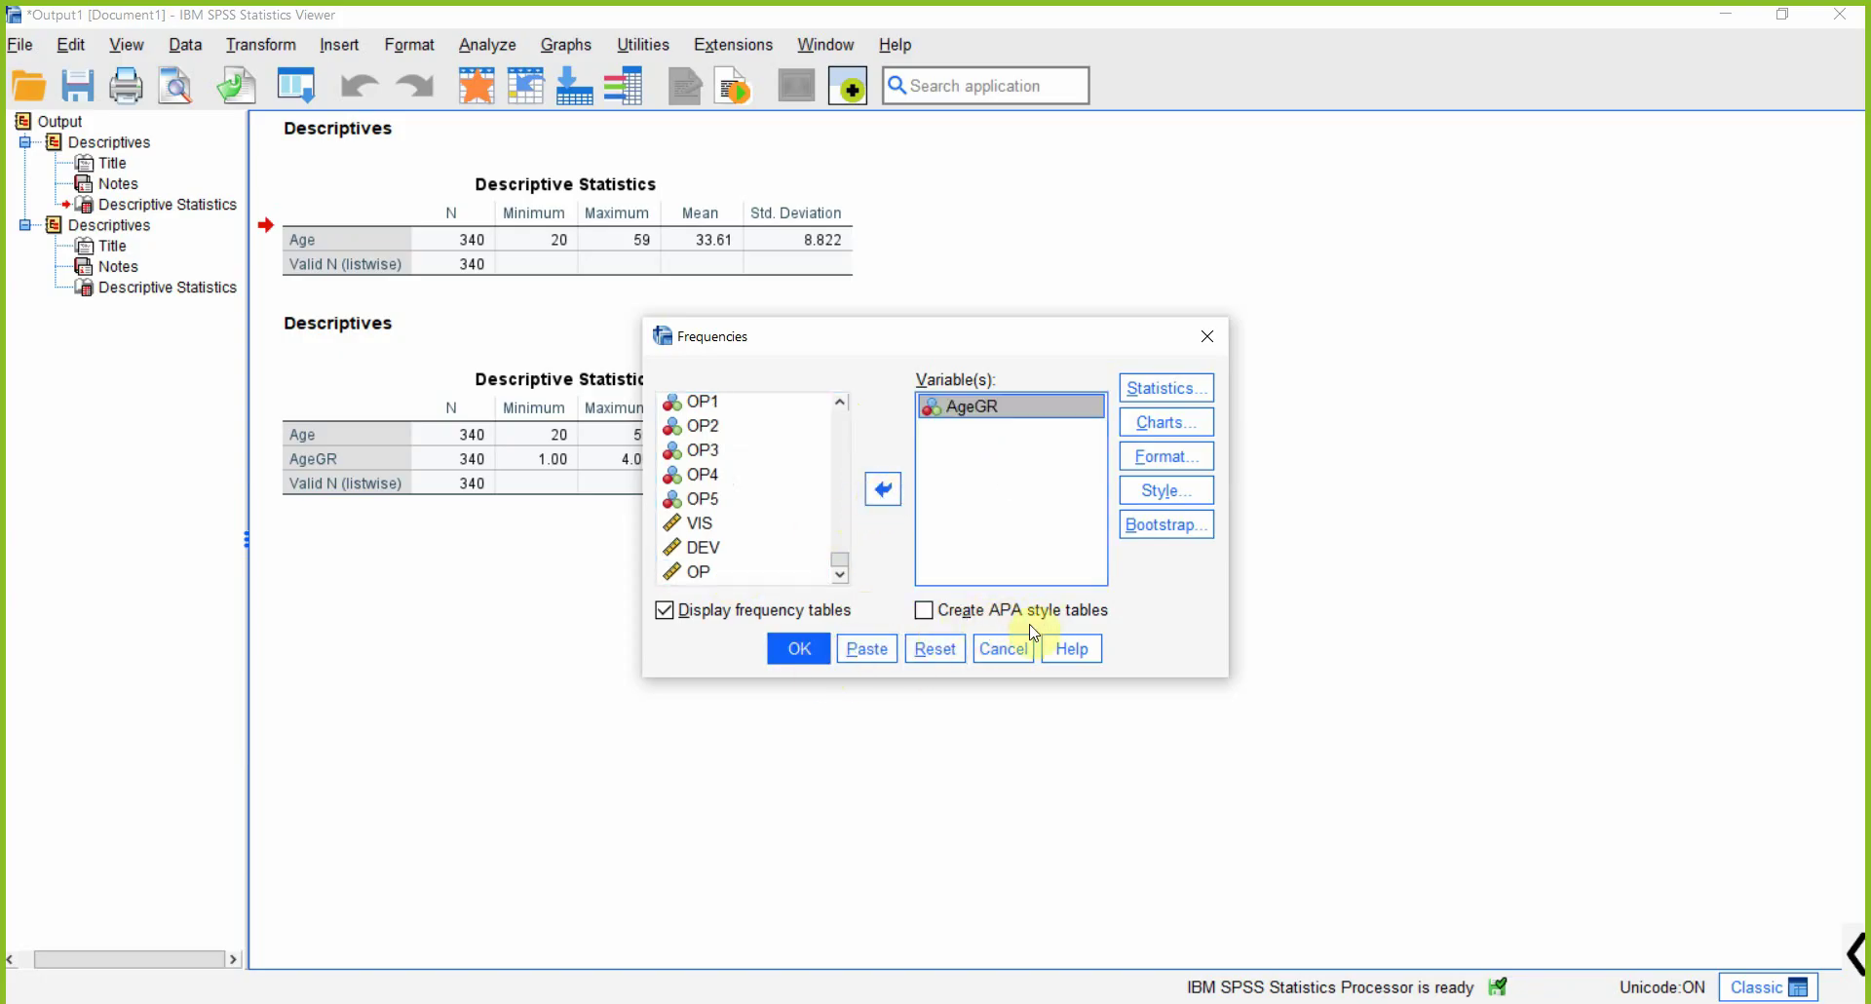
left_click(982, 621)
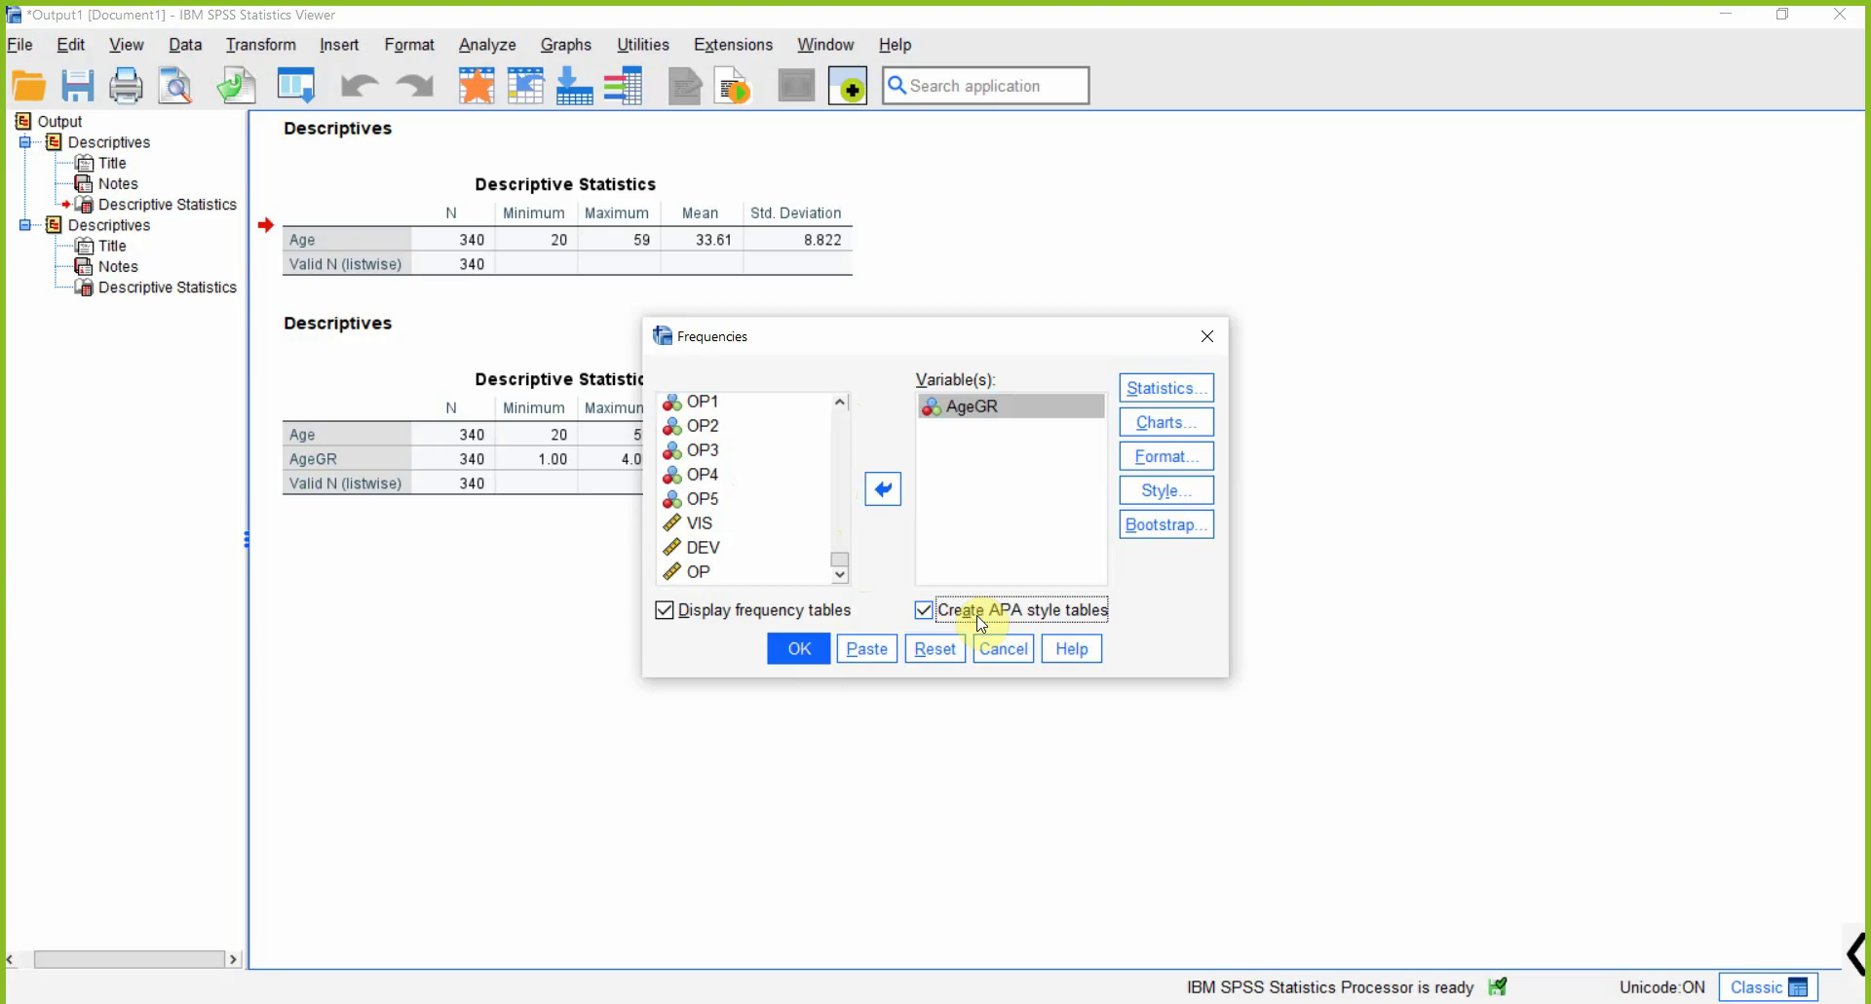
left_click(799, 648)
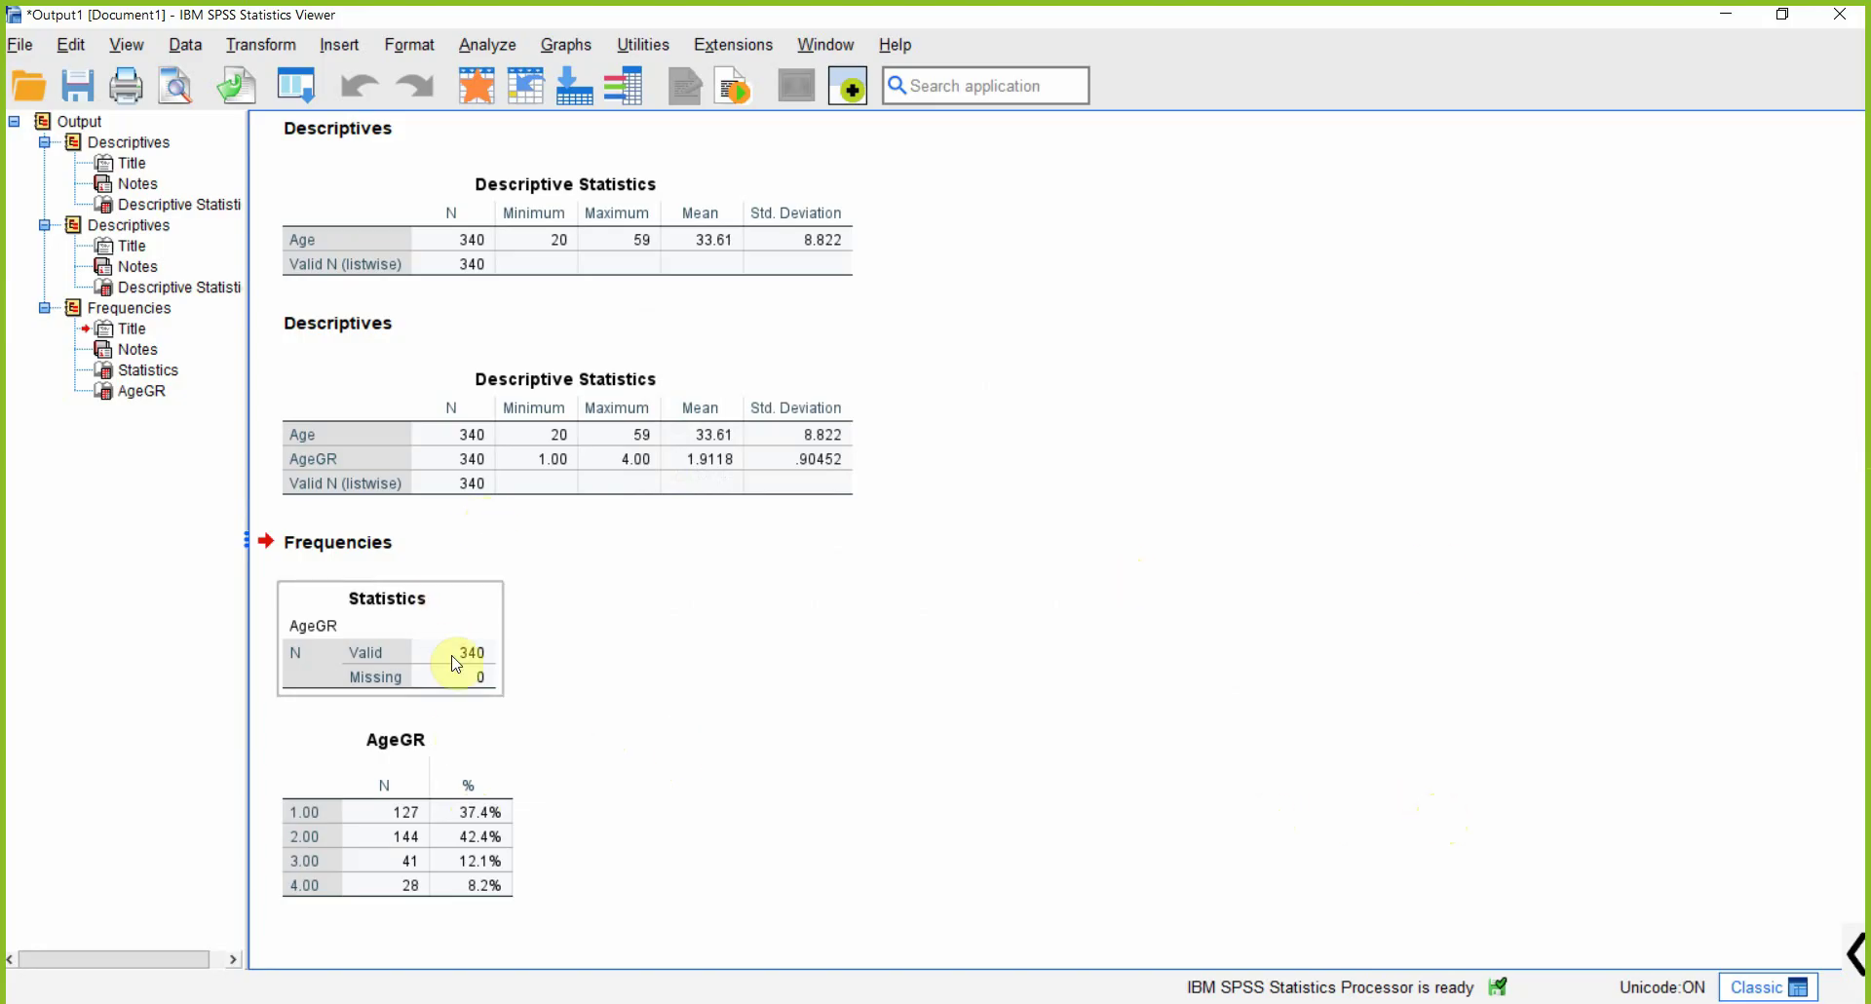
left_click(444, 772)
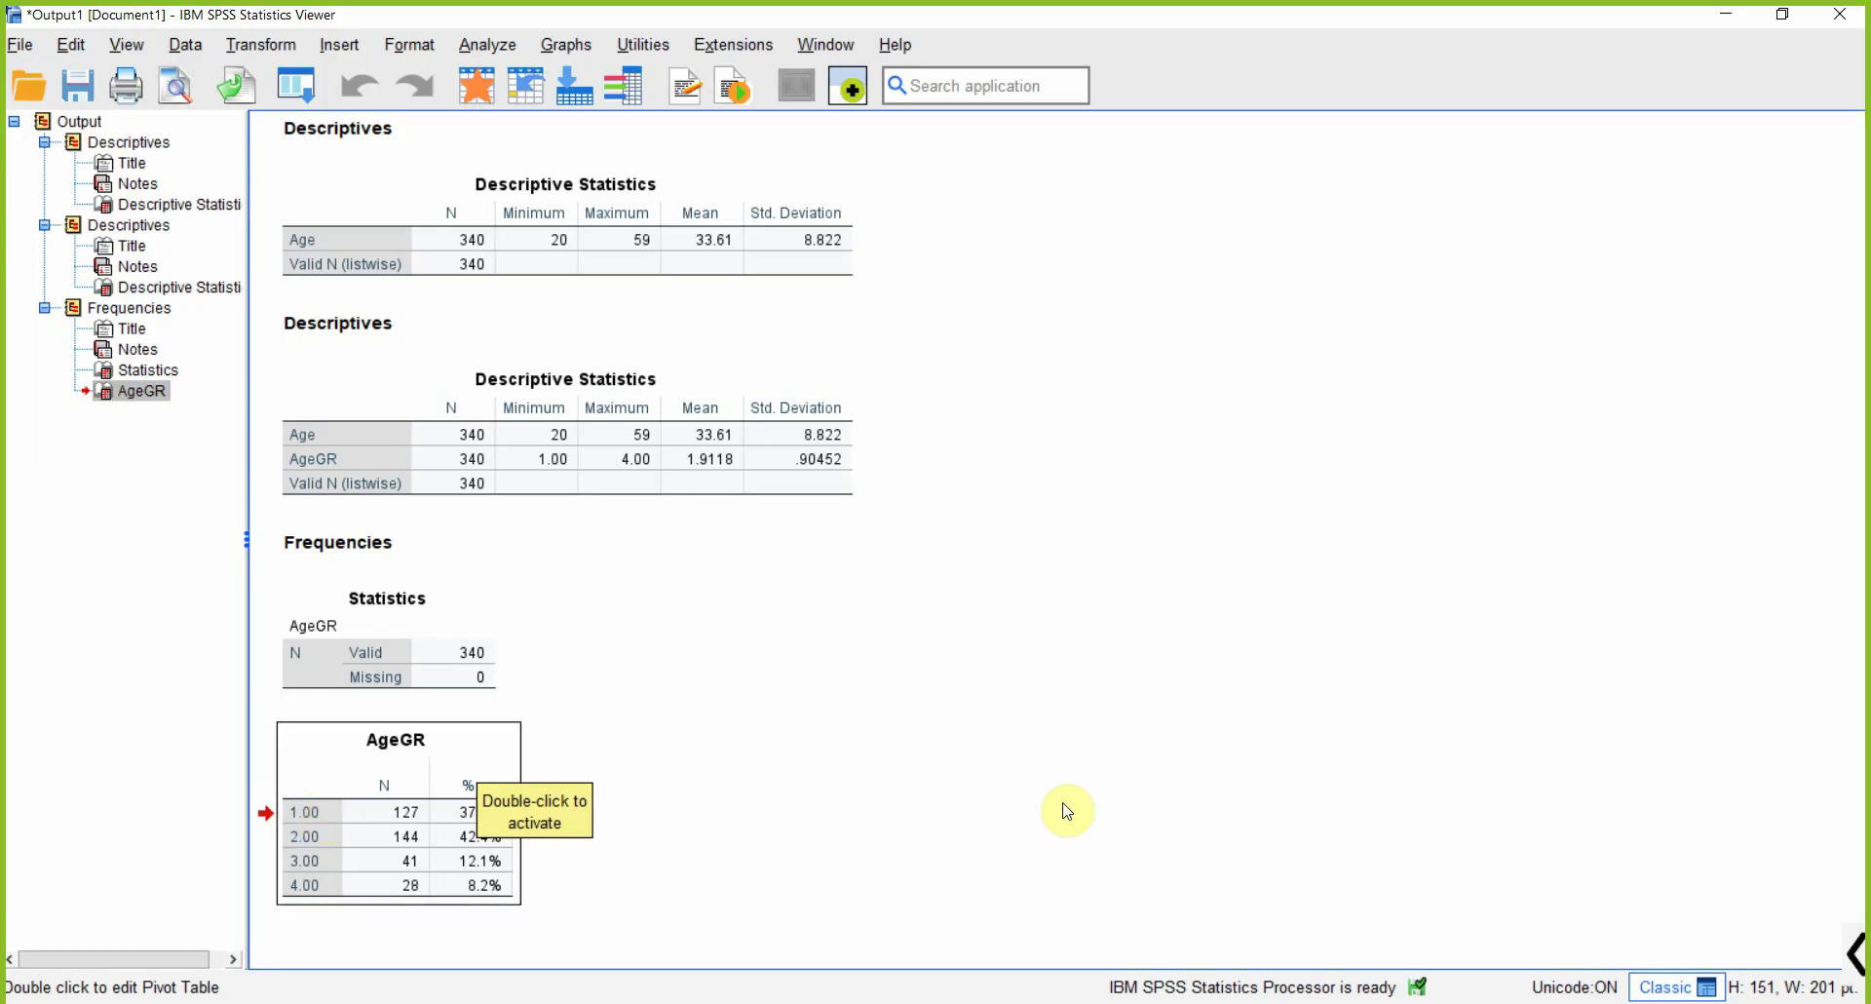
- In AgeGR's value labels, label code 1 as 20-29 and code 2 as 30-39
left_click(1160, 910)
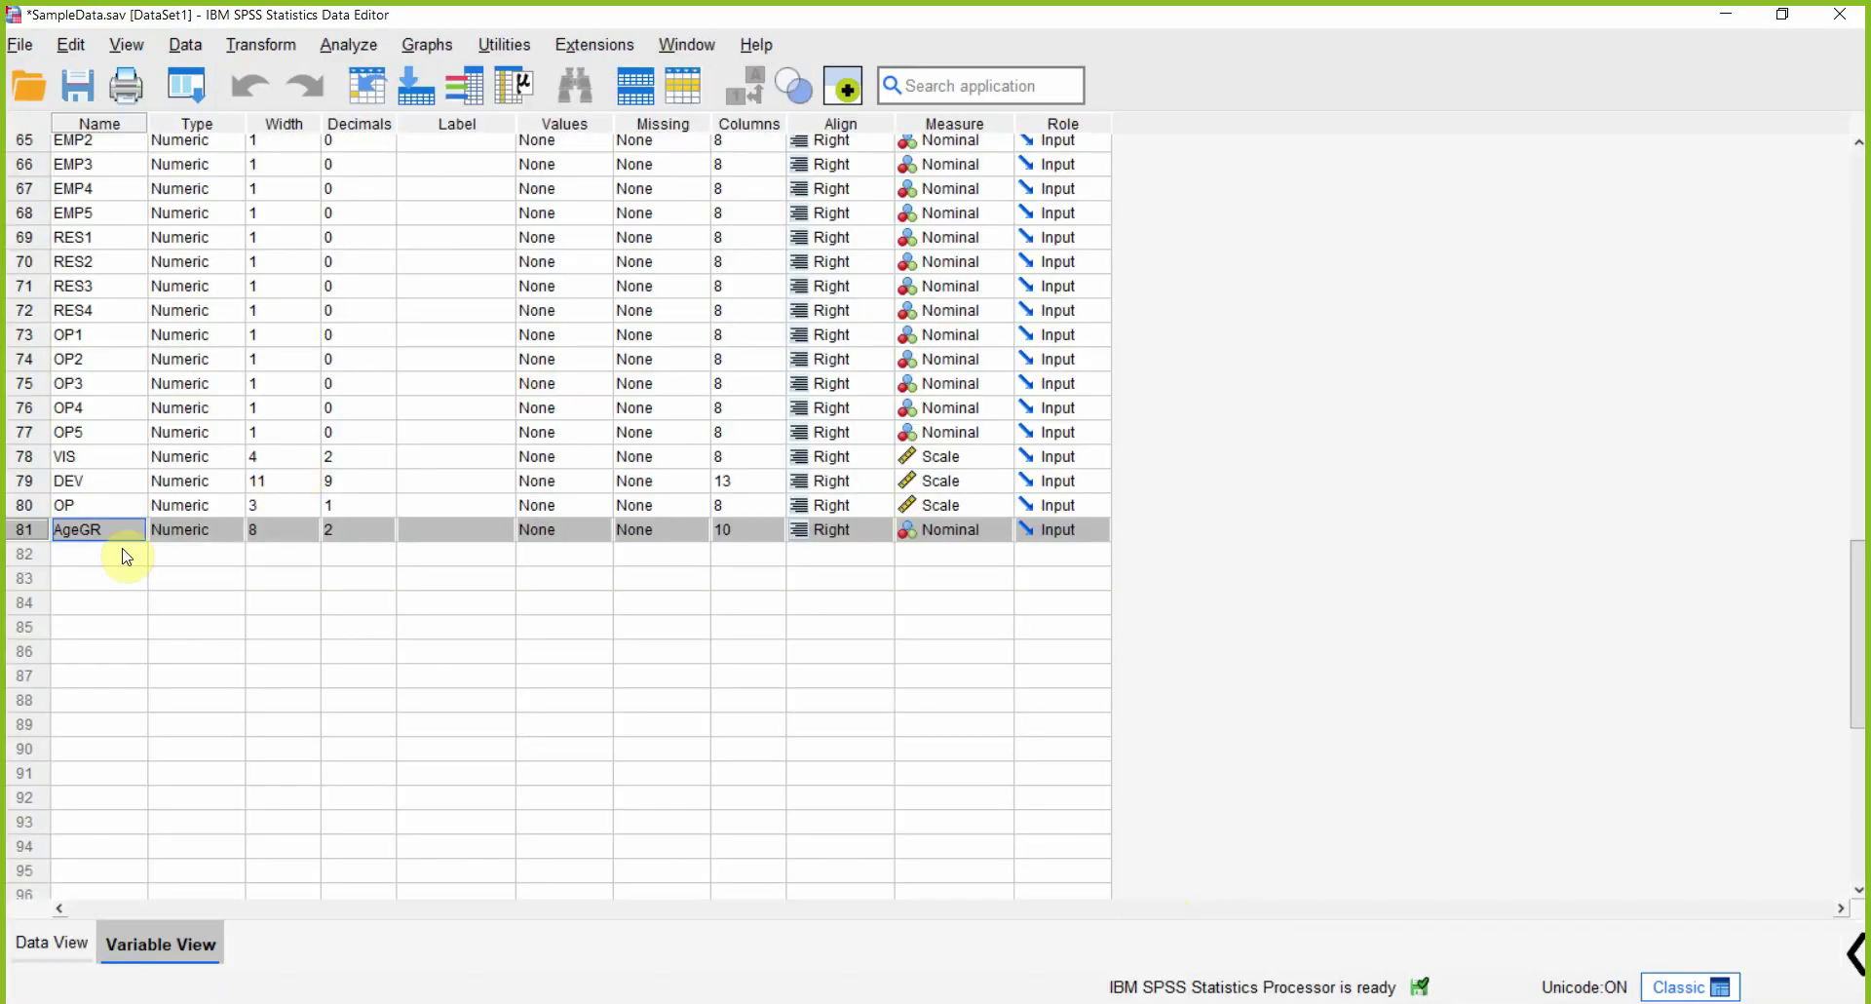
left_click(606, 531)
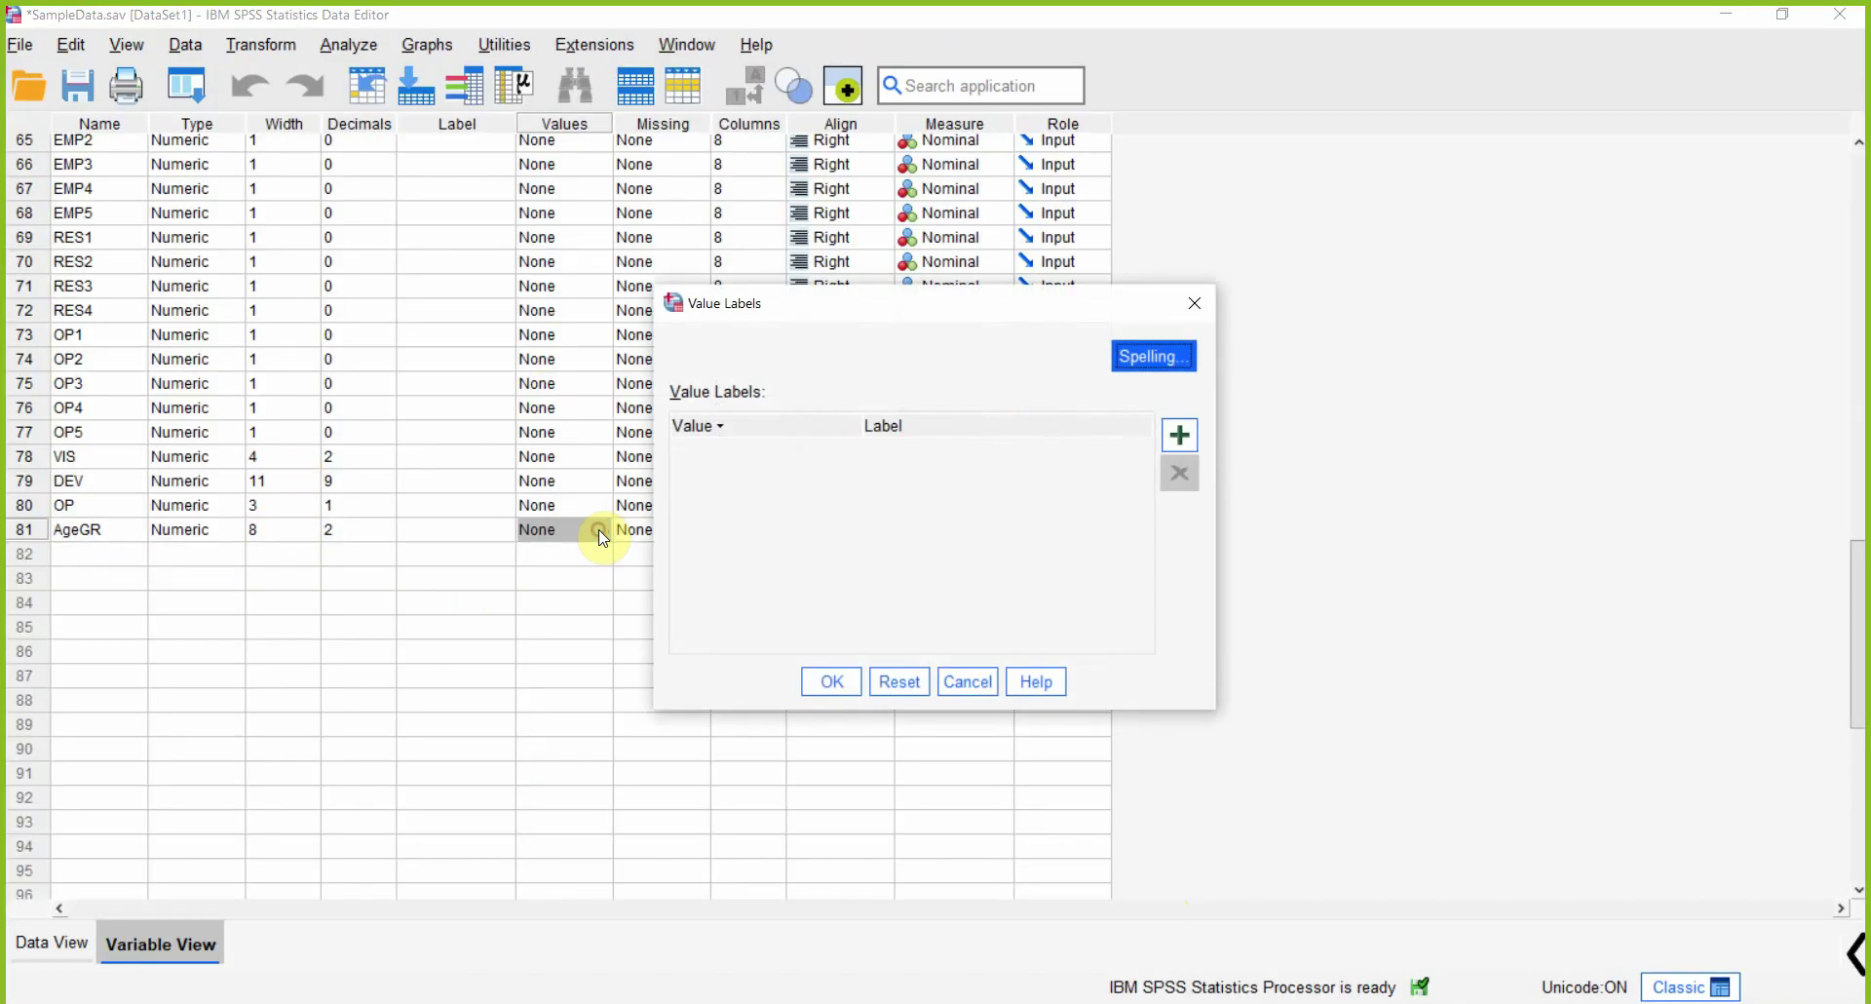
left_click(1181, 433)
left_click(794, 452)
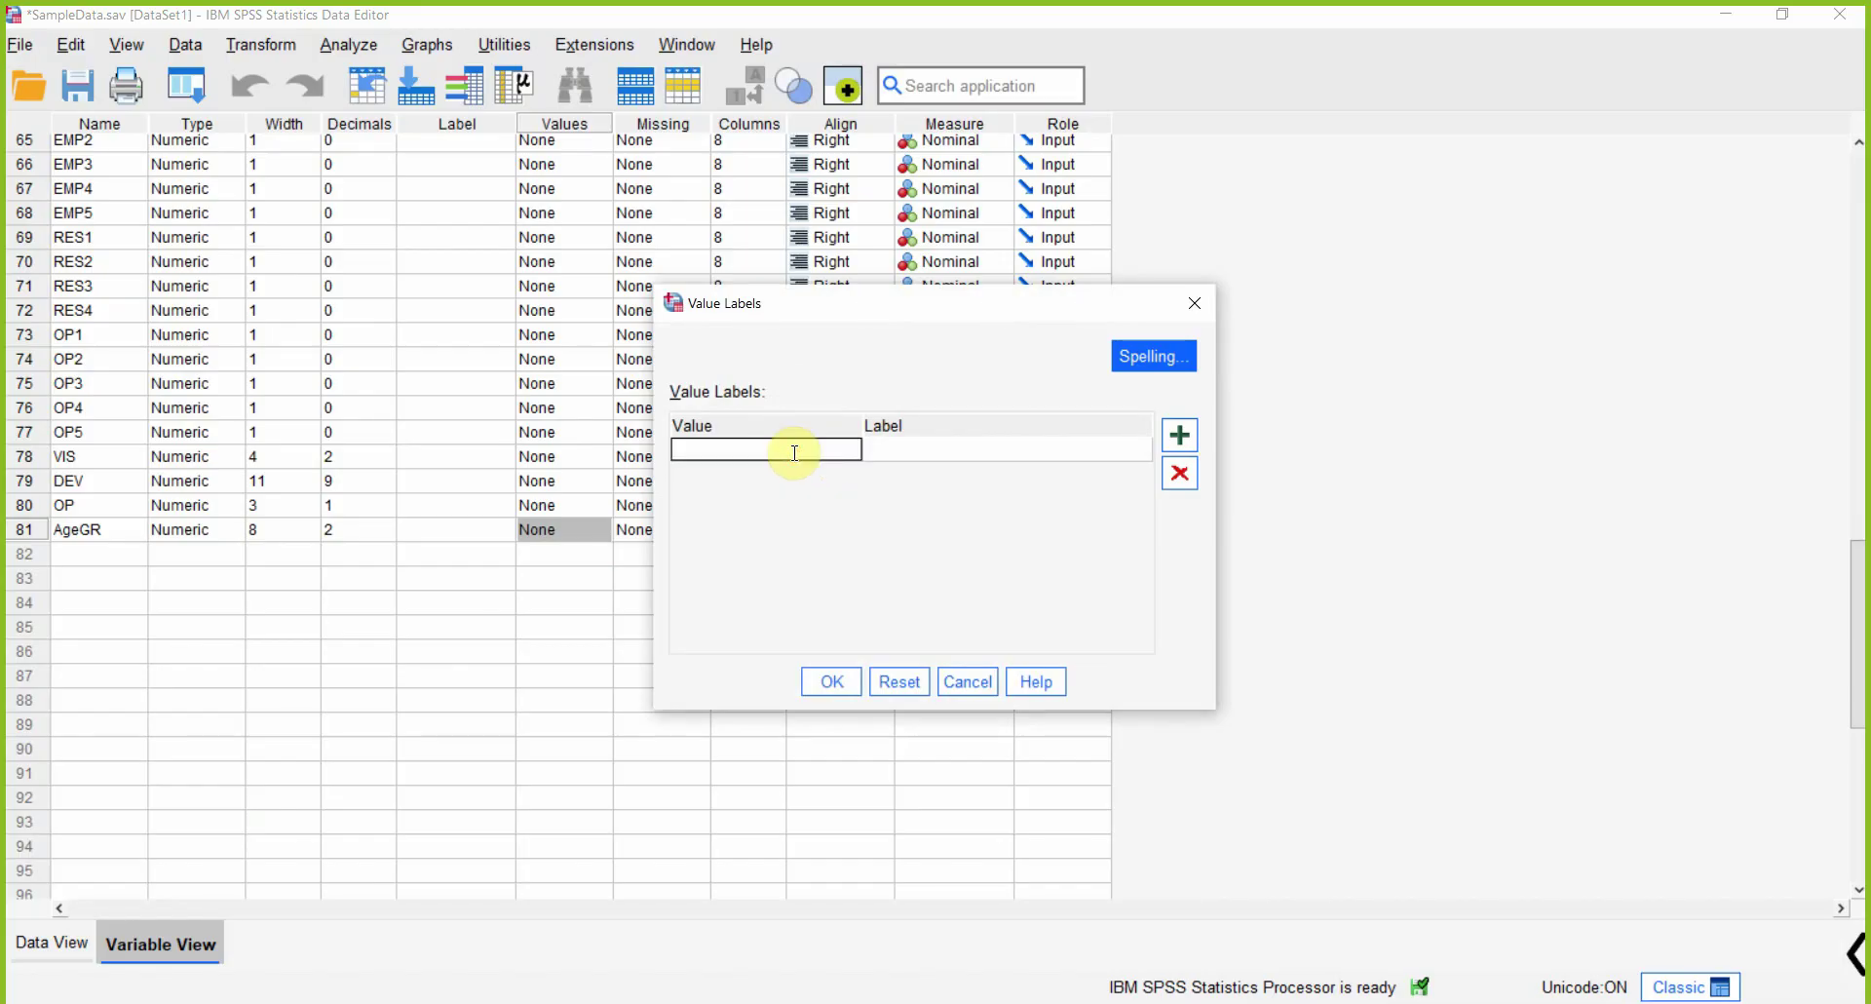
left_click(898, 448)
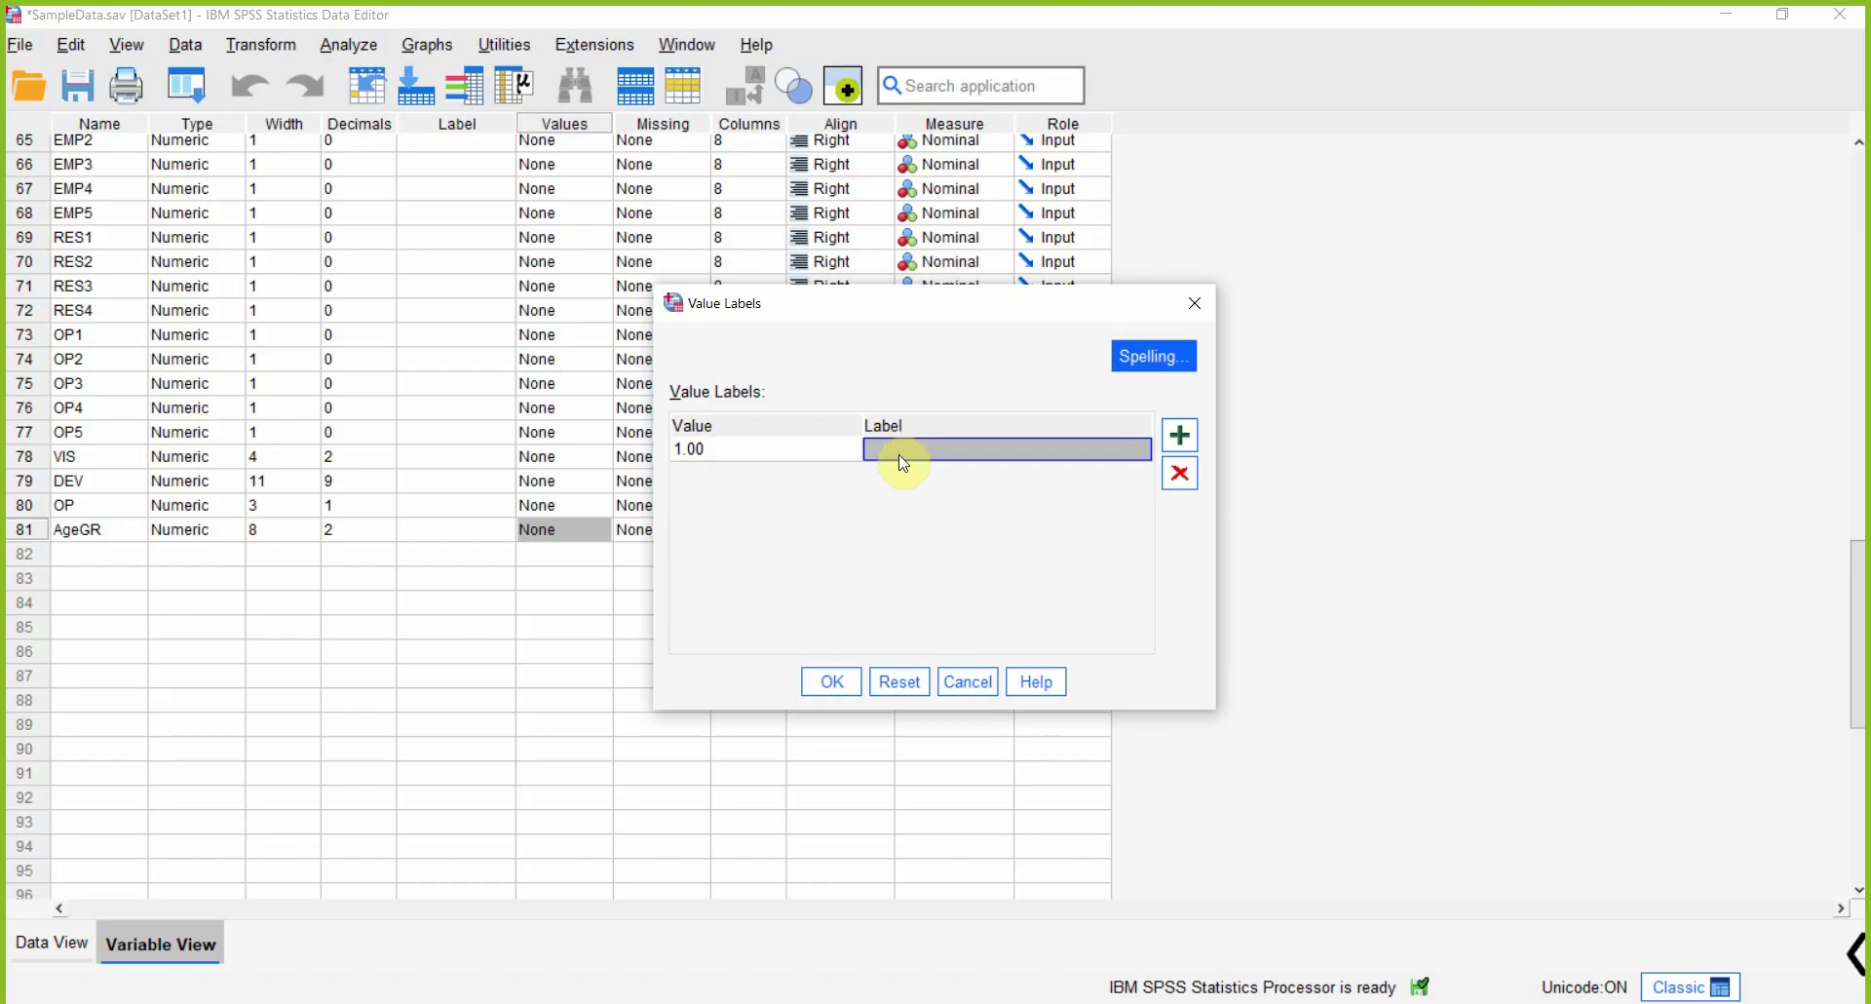
left_click(898, 451)
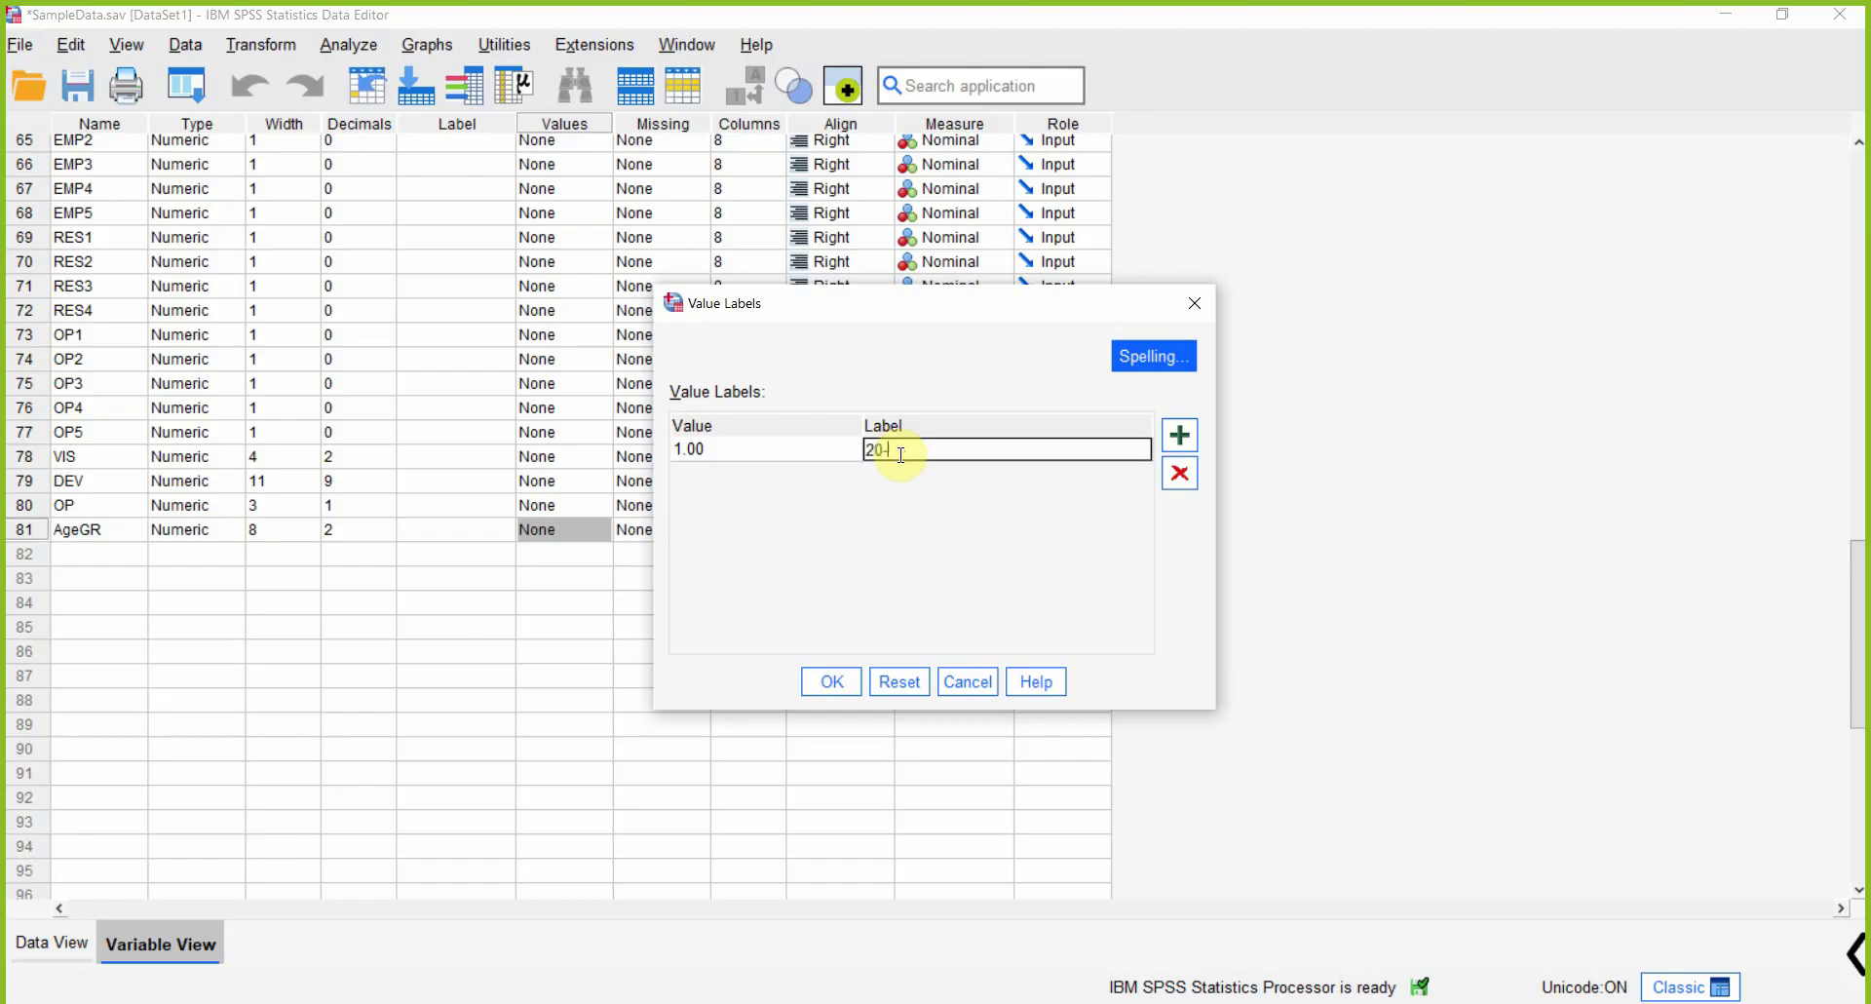
type("20-29")
key("Return")
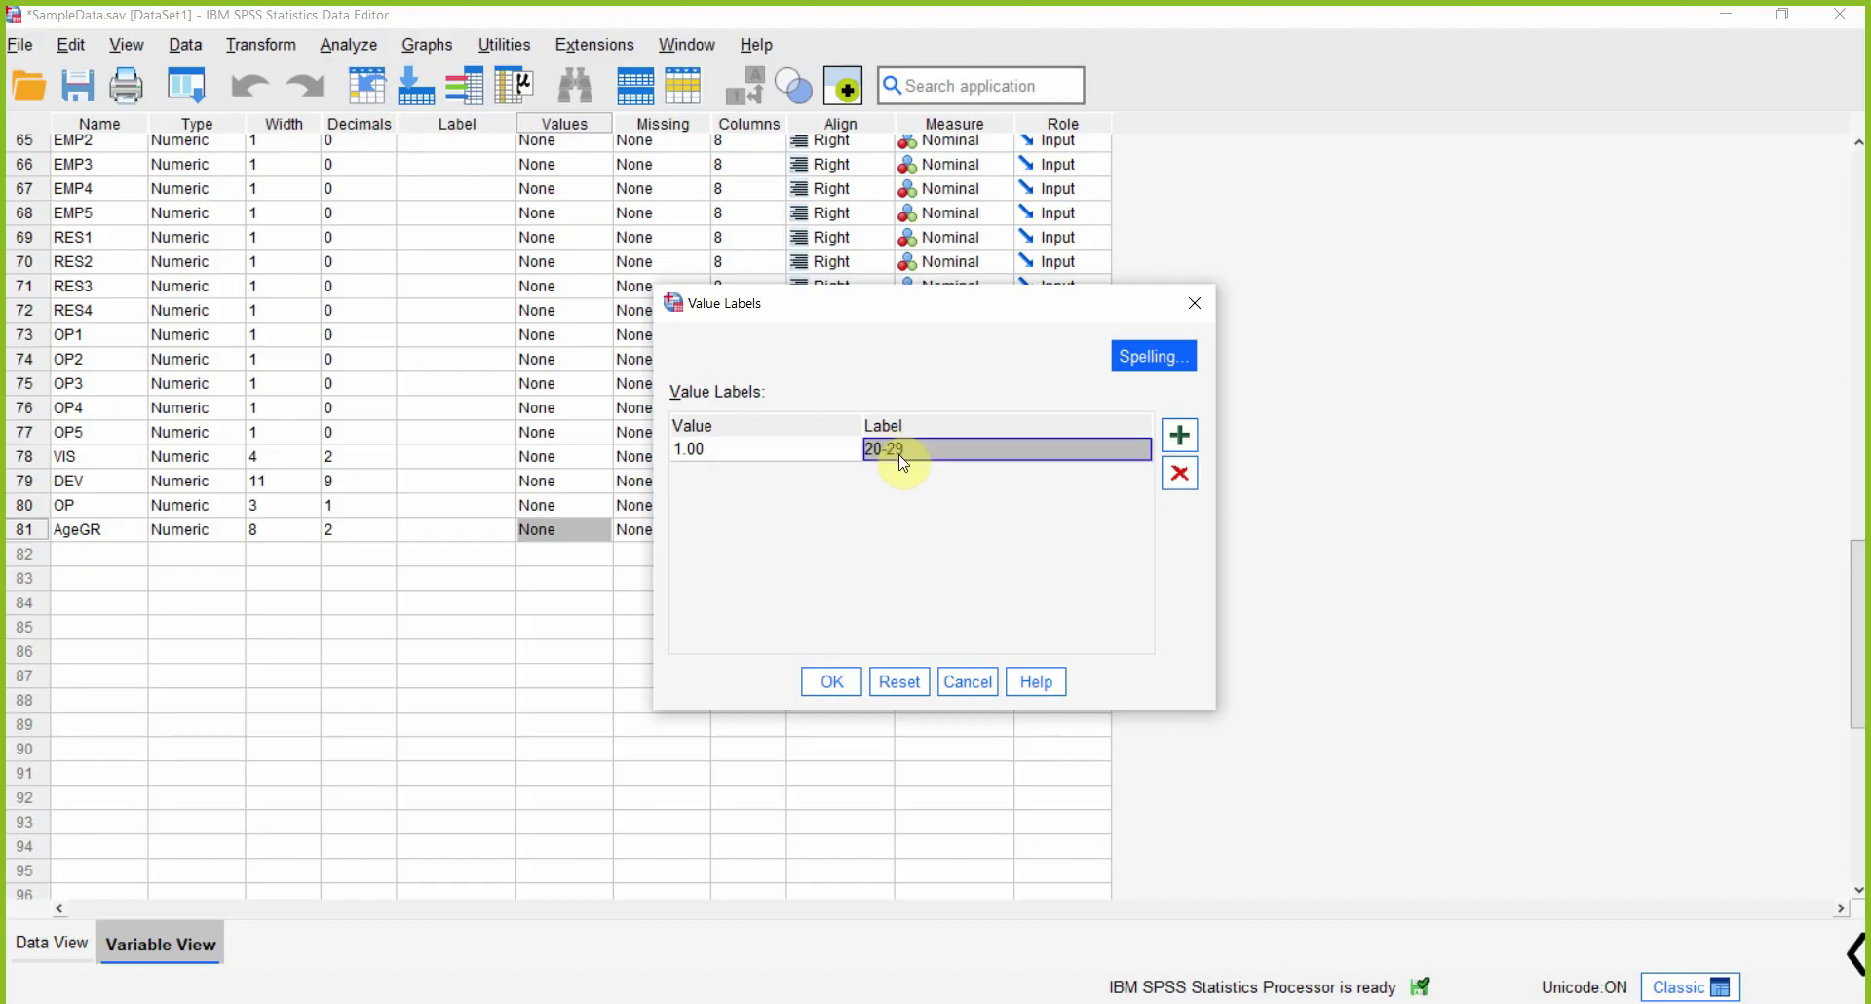
left_click(1180, 435)
left_click(769, 473)
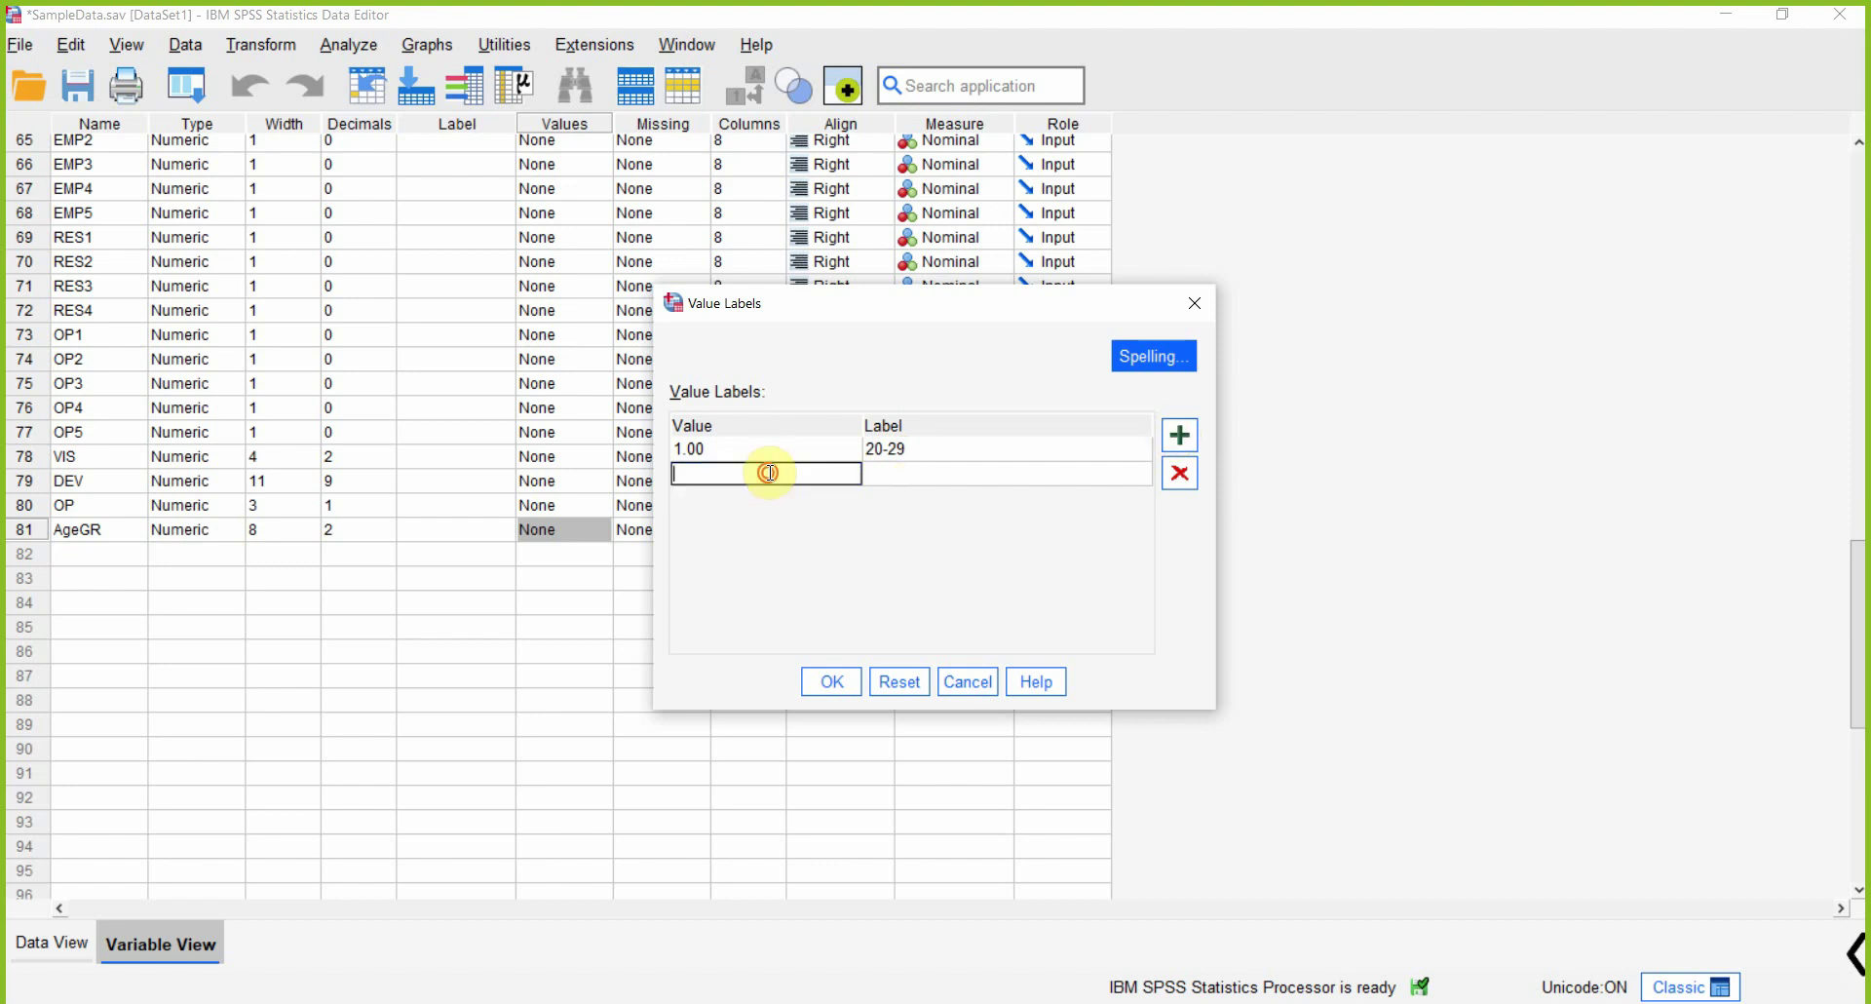
type("2")
left_click(946, 470)
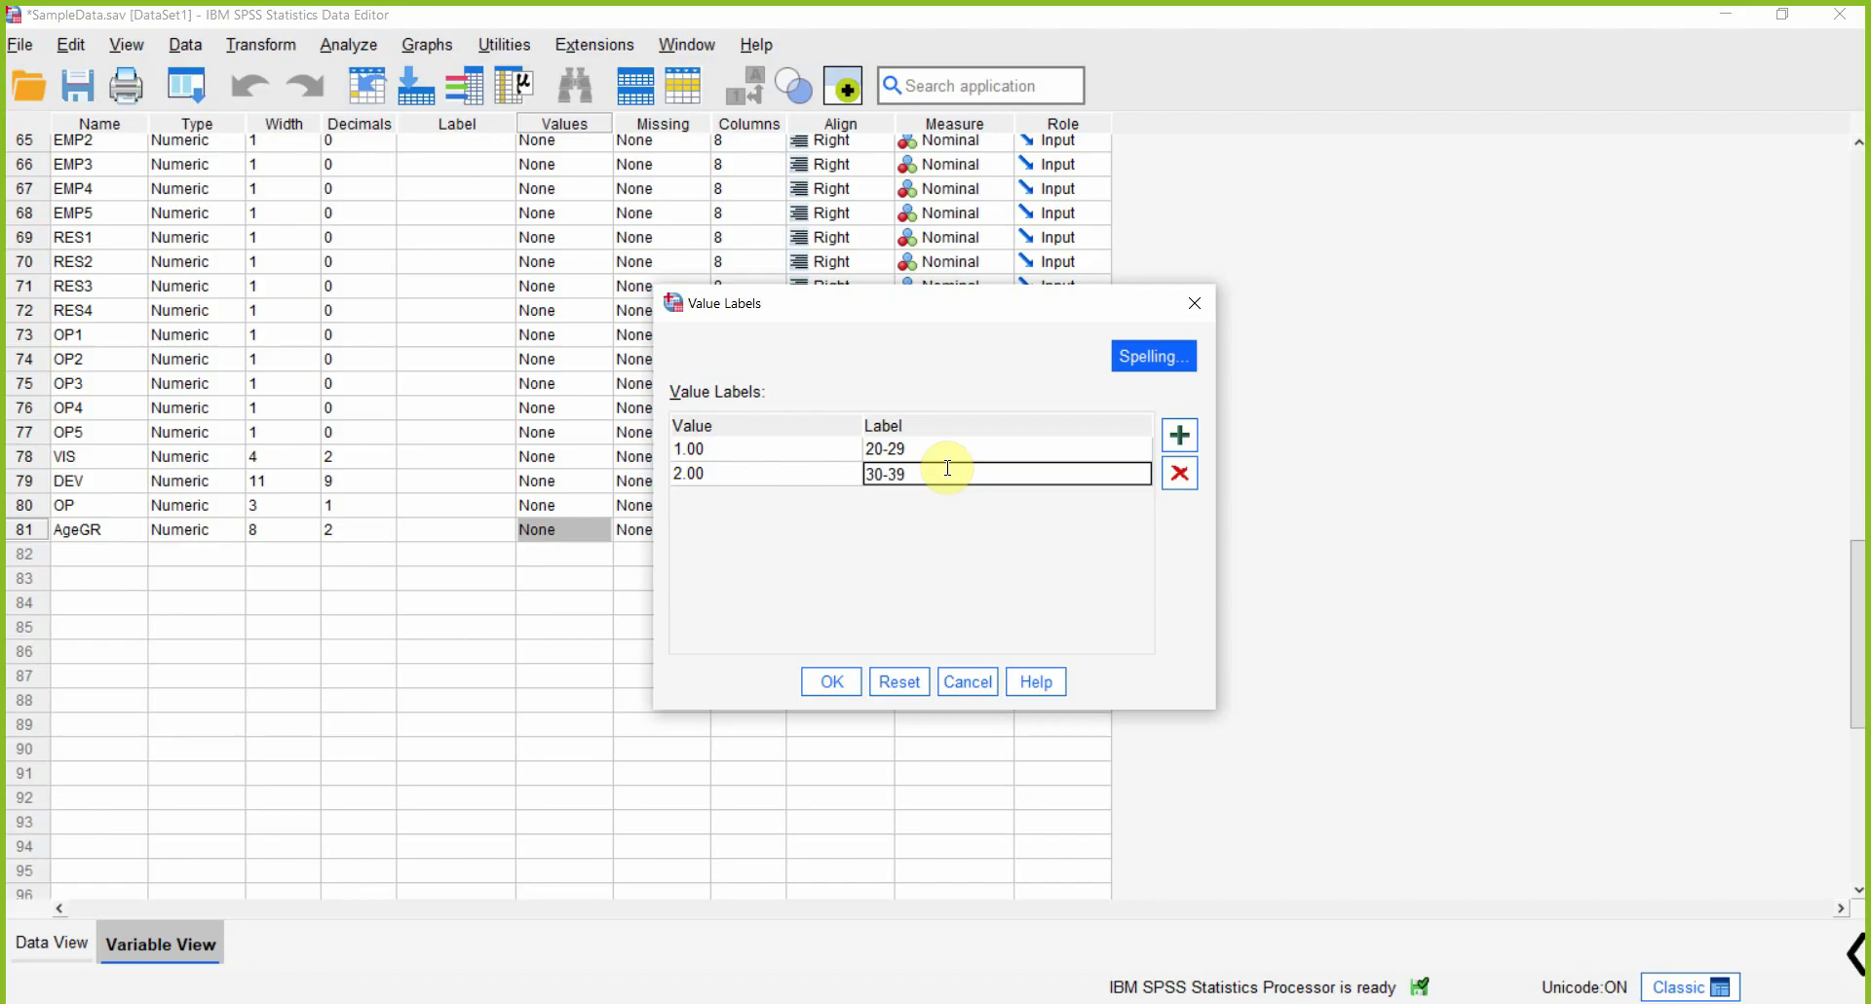
type("30-39")
- Add labels 3=40-49 and 4=50-59, then confirm AgeGR's four value labels
left_click(1179, 434)
left_click(800, 497)
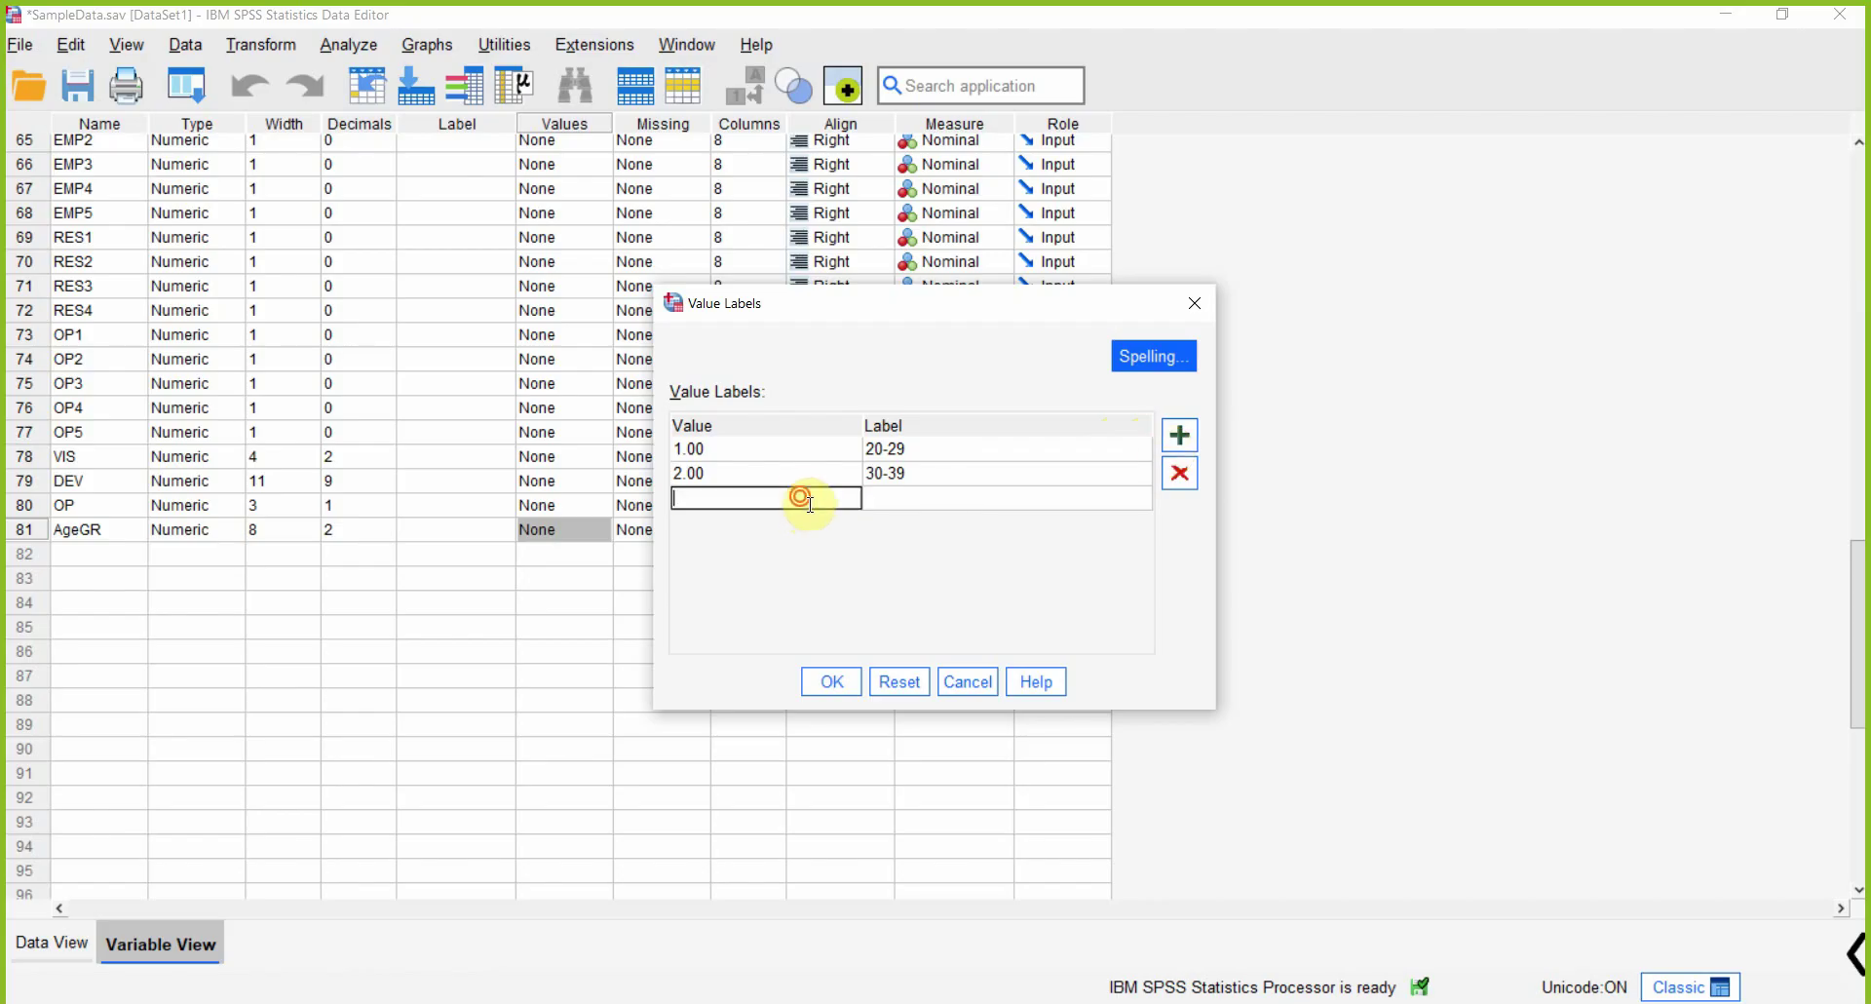
left_click(914, 499)
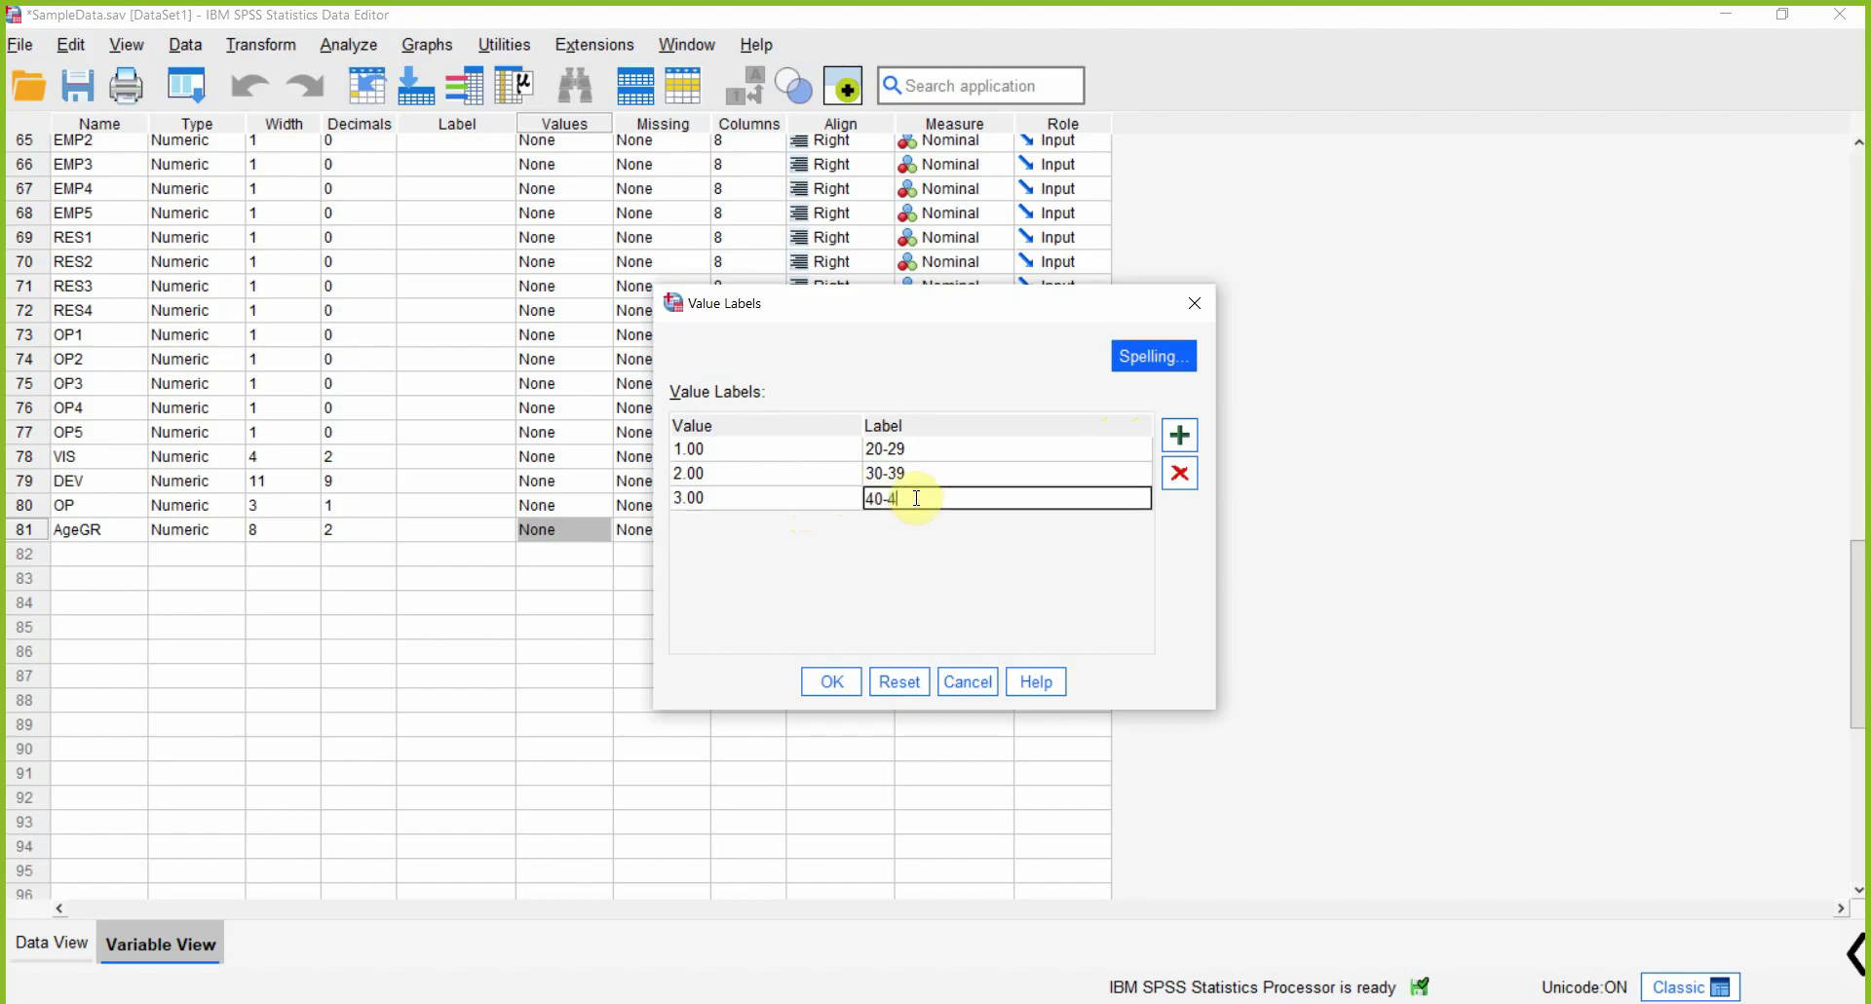
left_click(1179, 434)
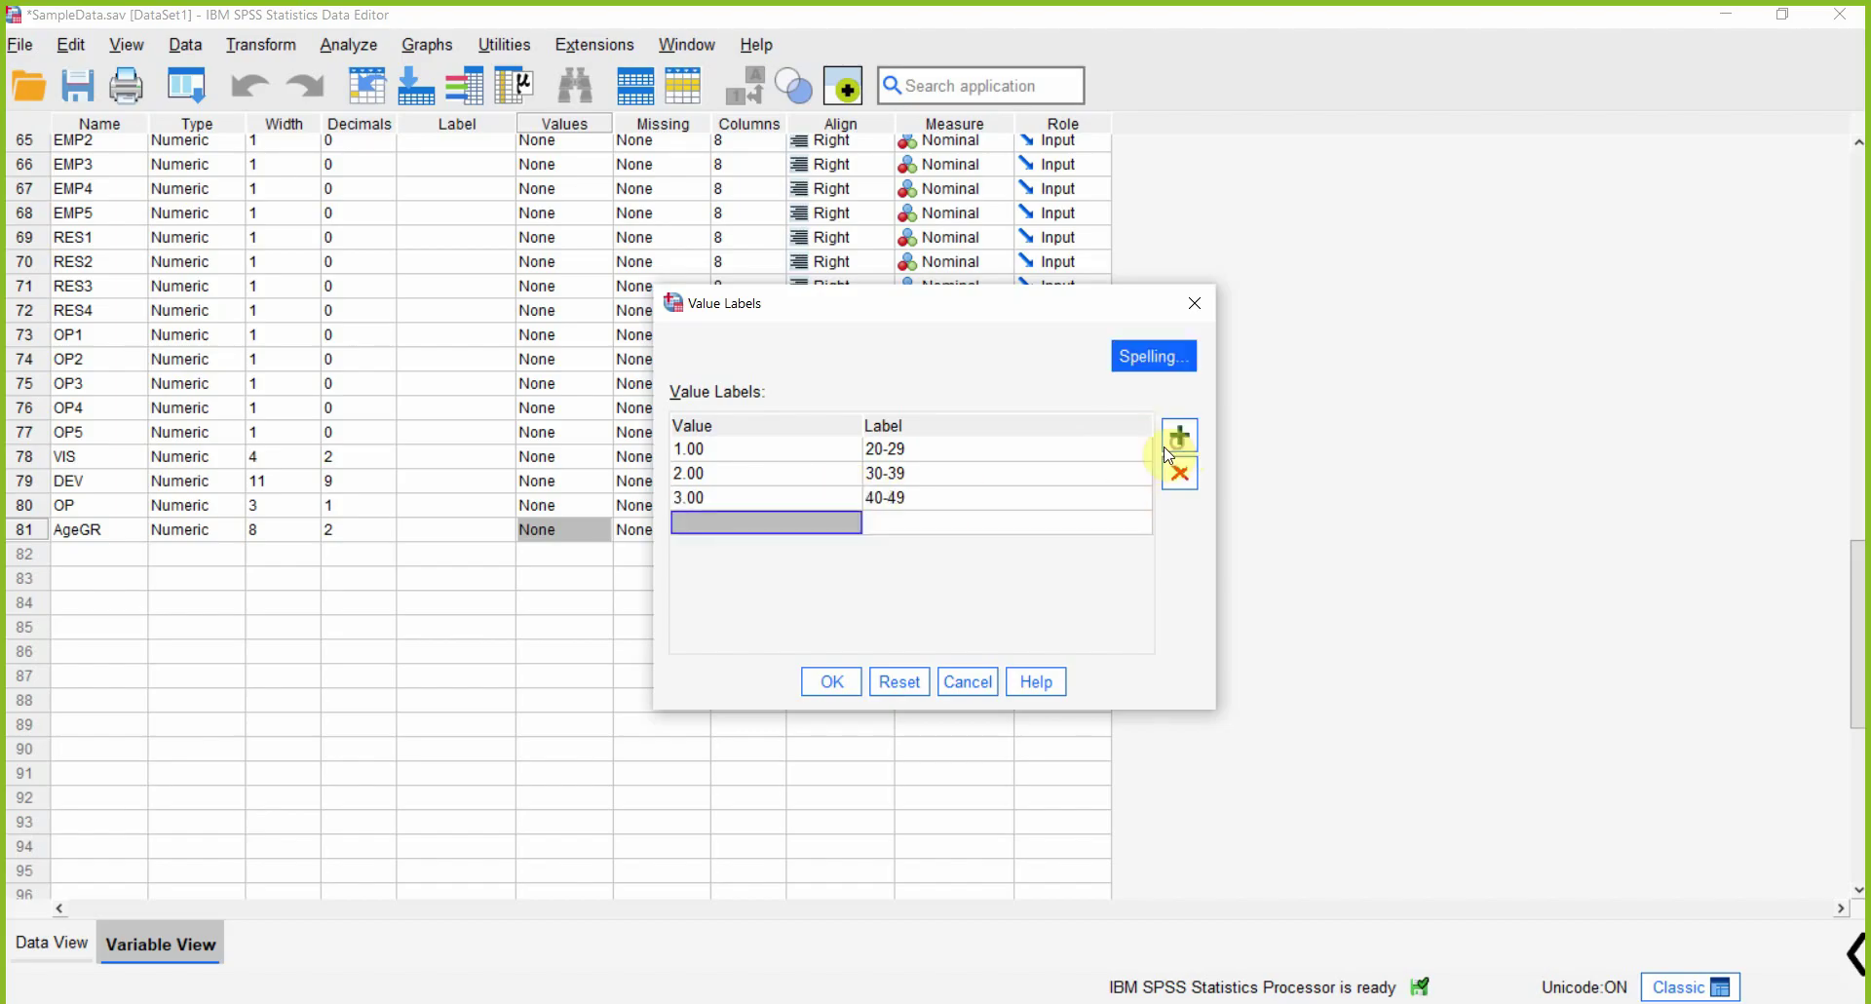
left_click(822, 524)
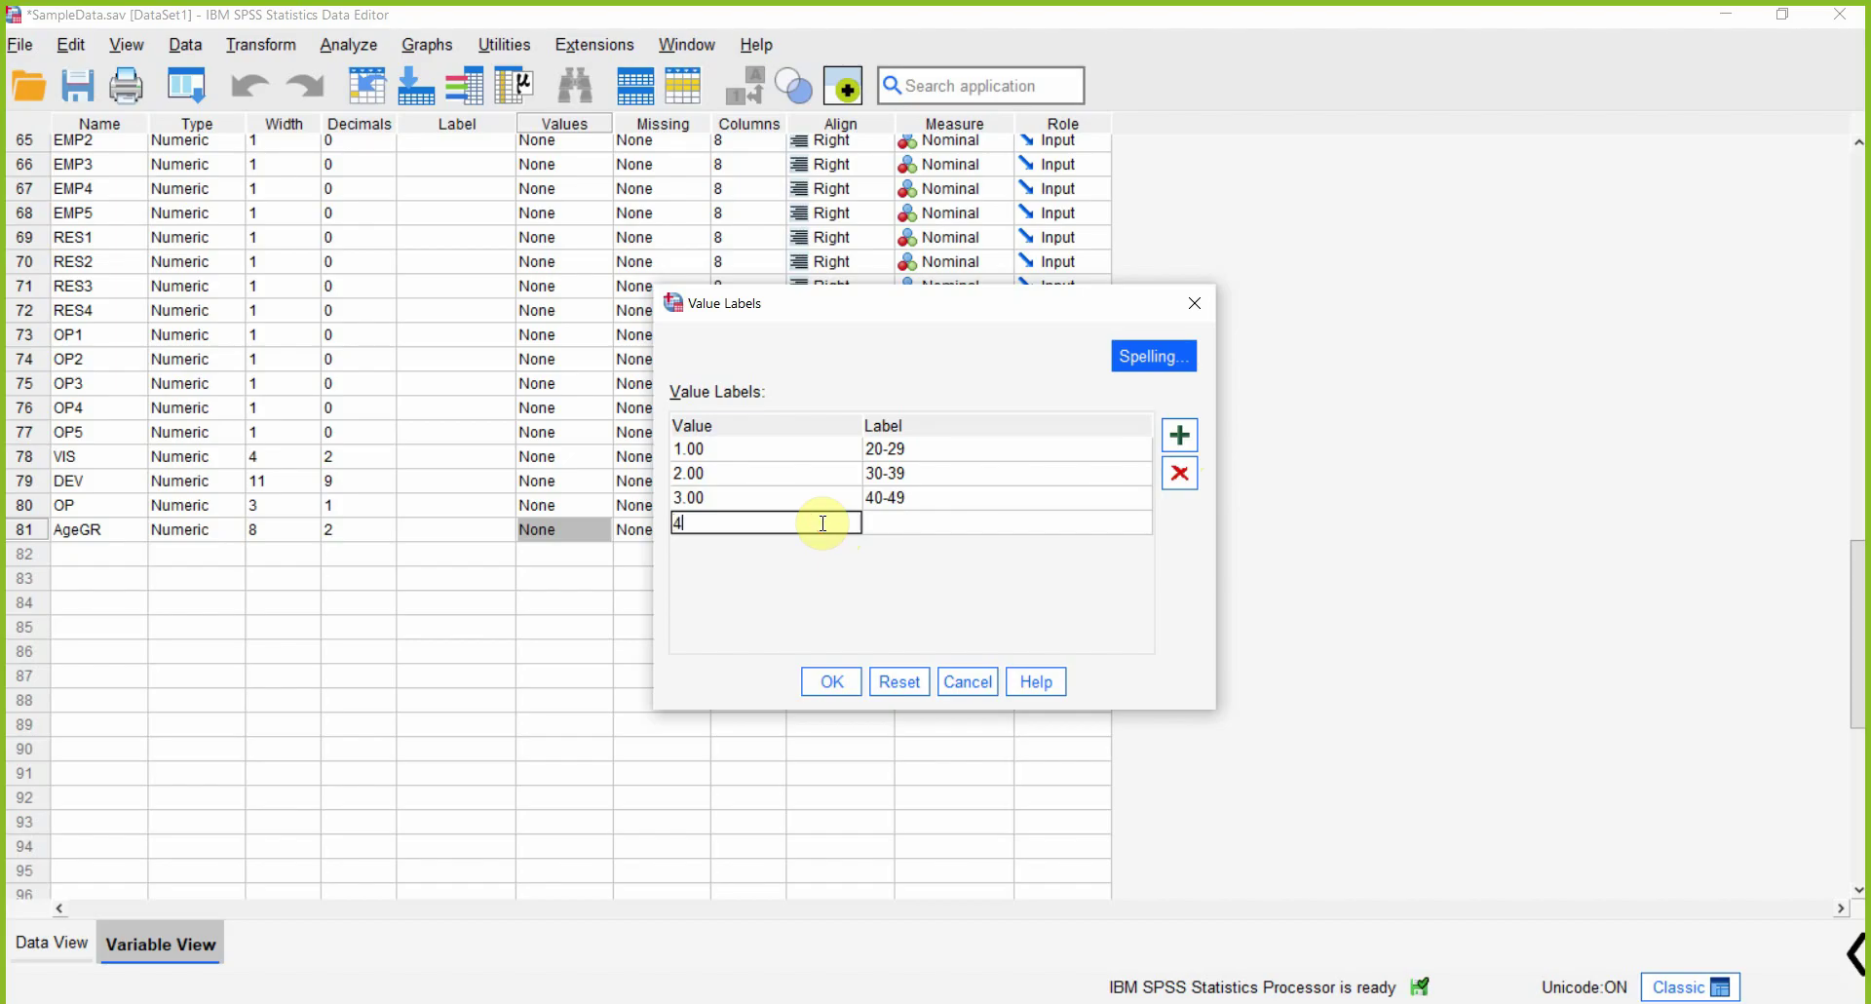
left_click(936, 512)
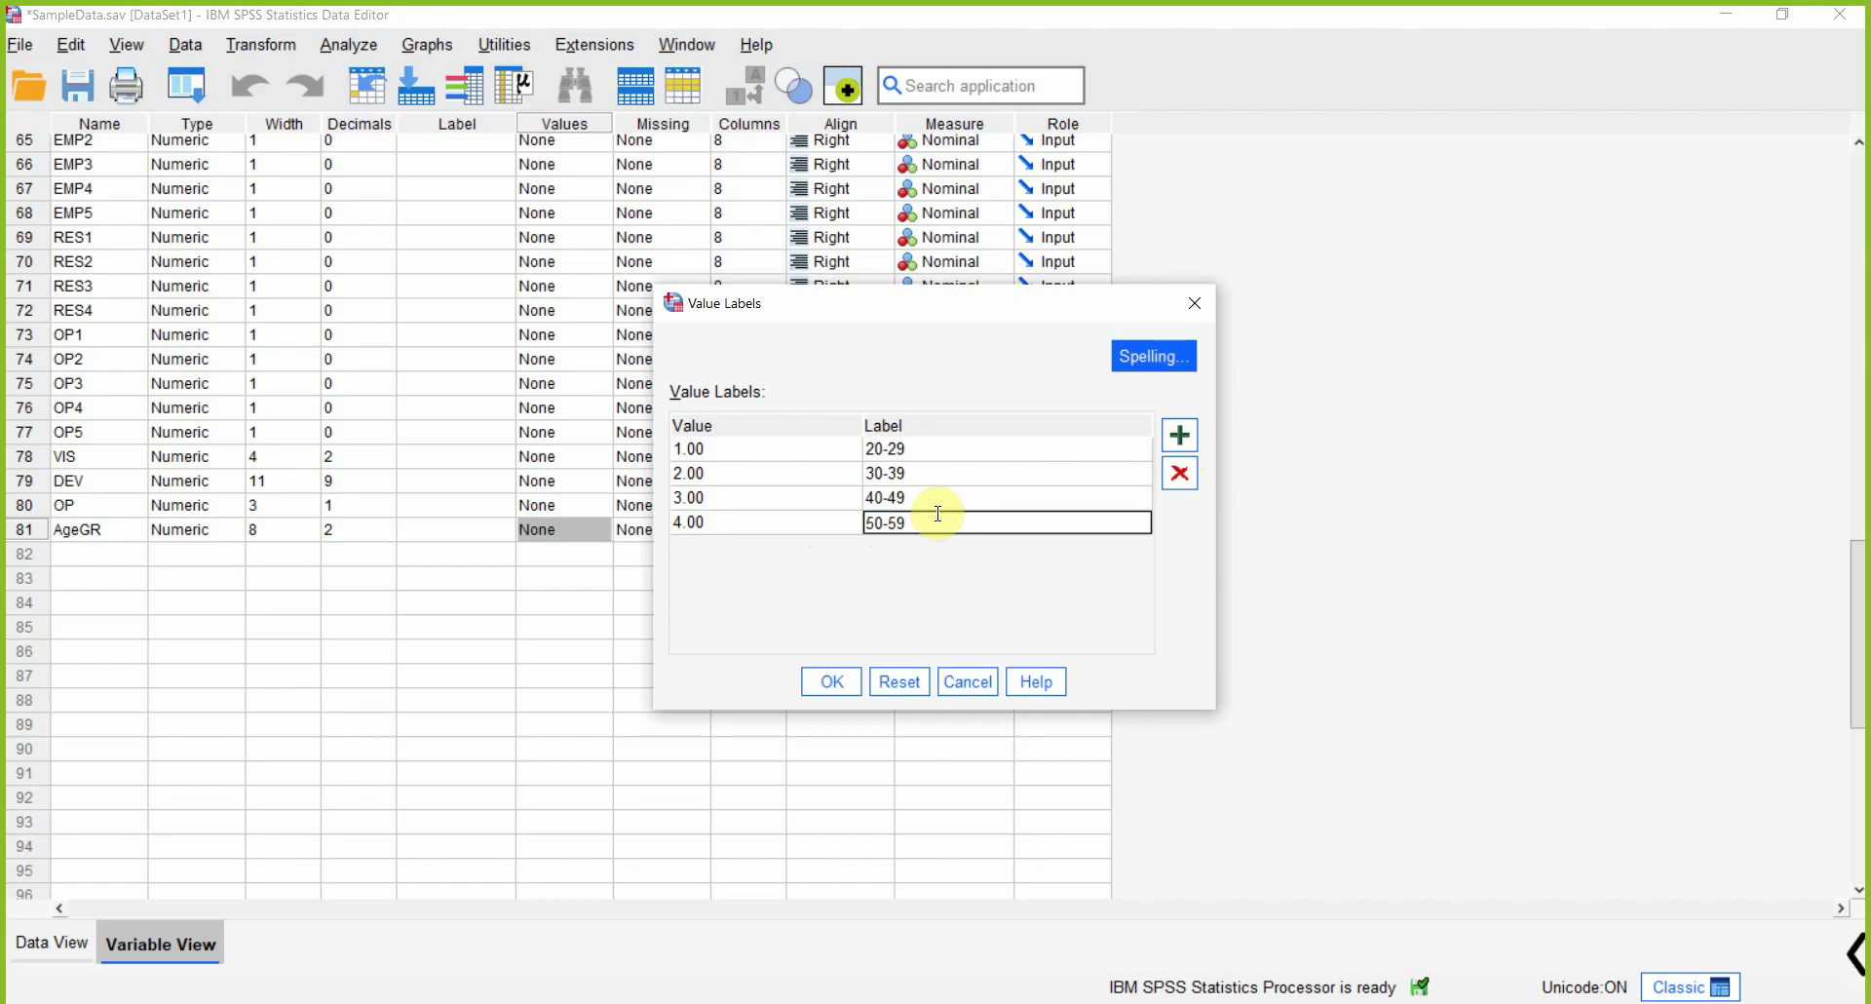
left_click(824, 680)
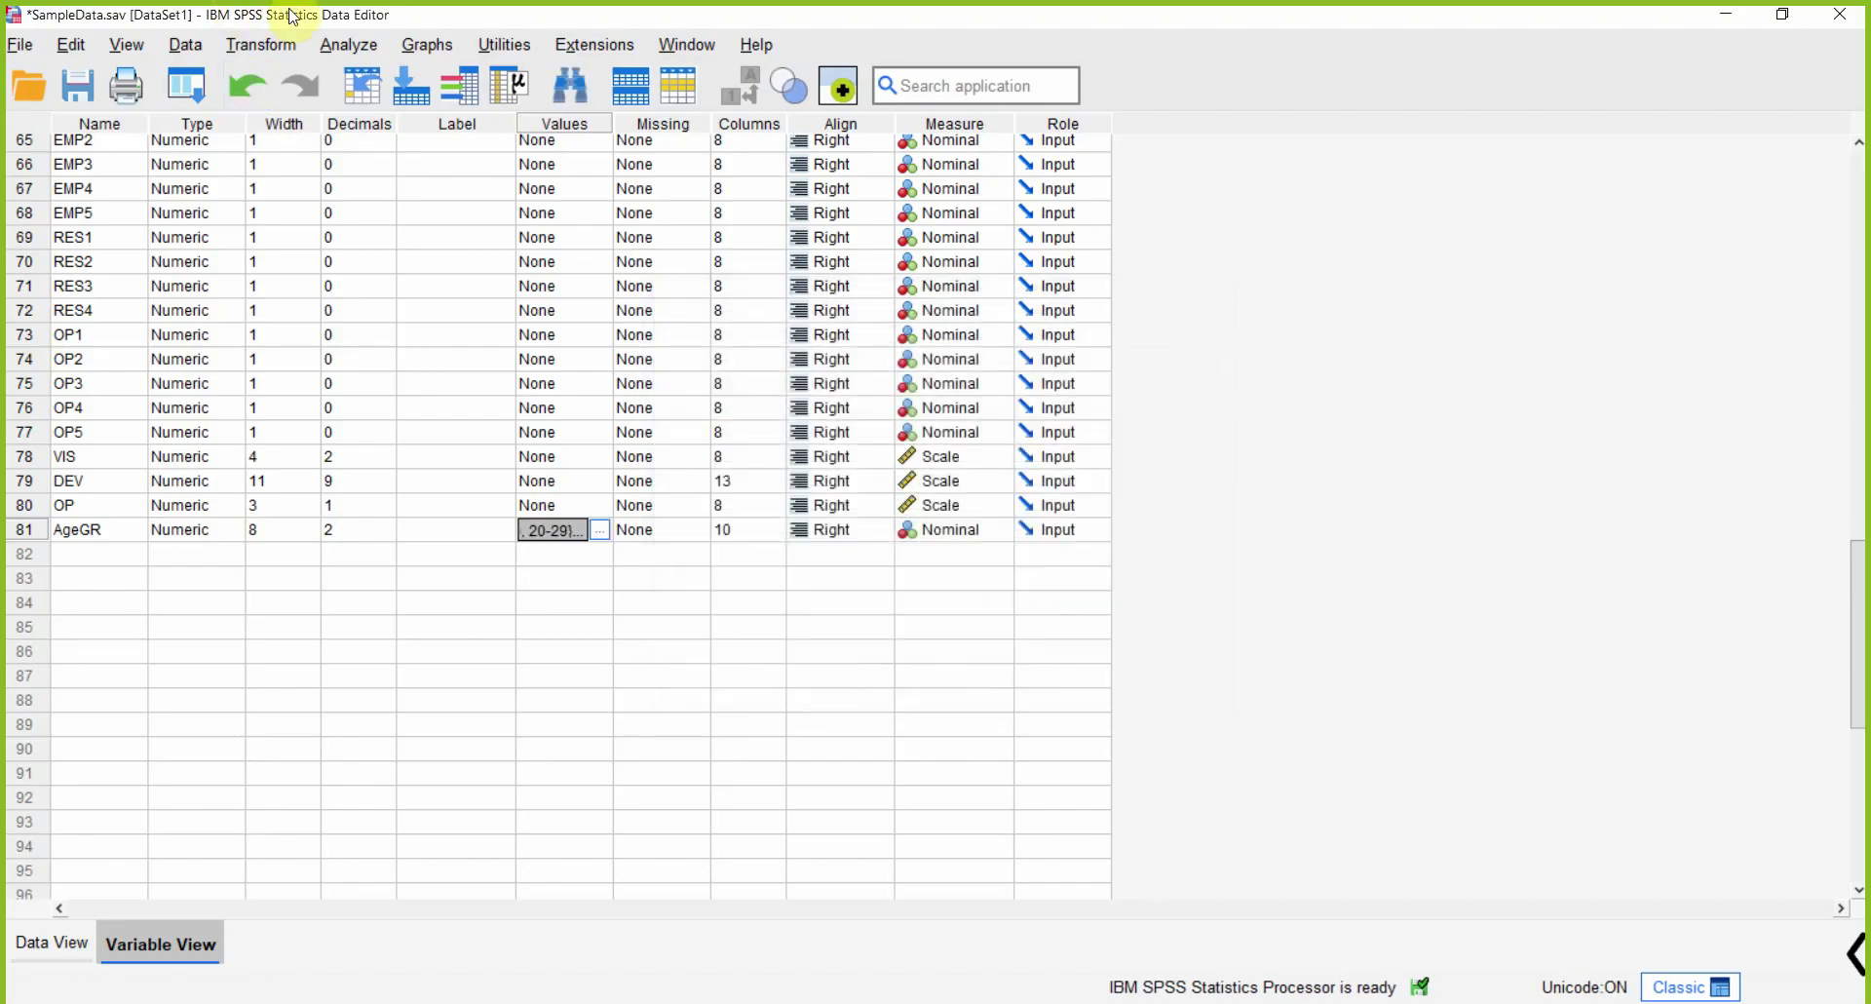
- Rerun Frequencies on AgeGR to get the table with rows 20-29, 30-39, 40-49 and 50-59
left_click(347, 44)
mouse_move(569, 172)
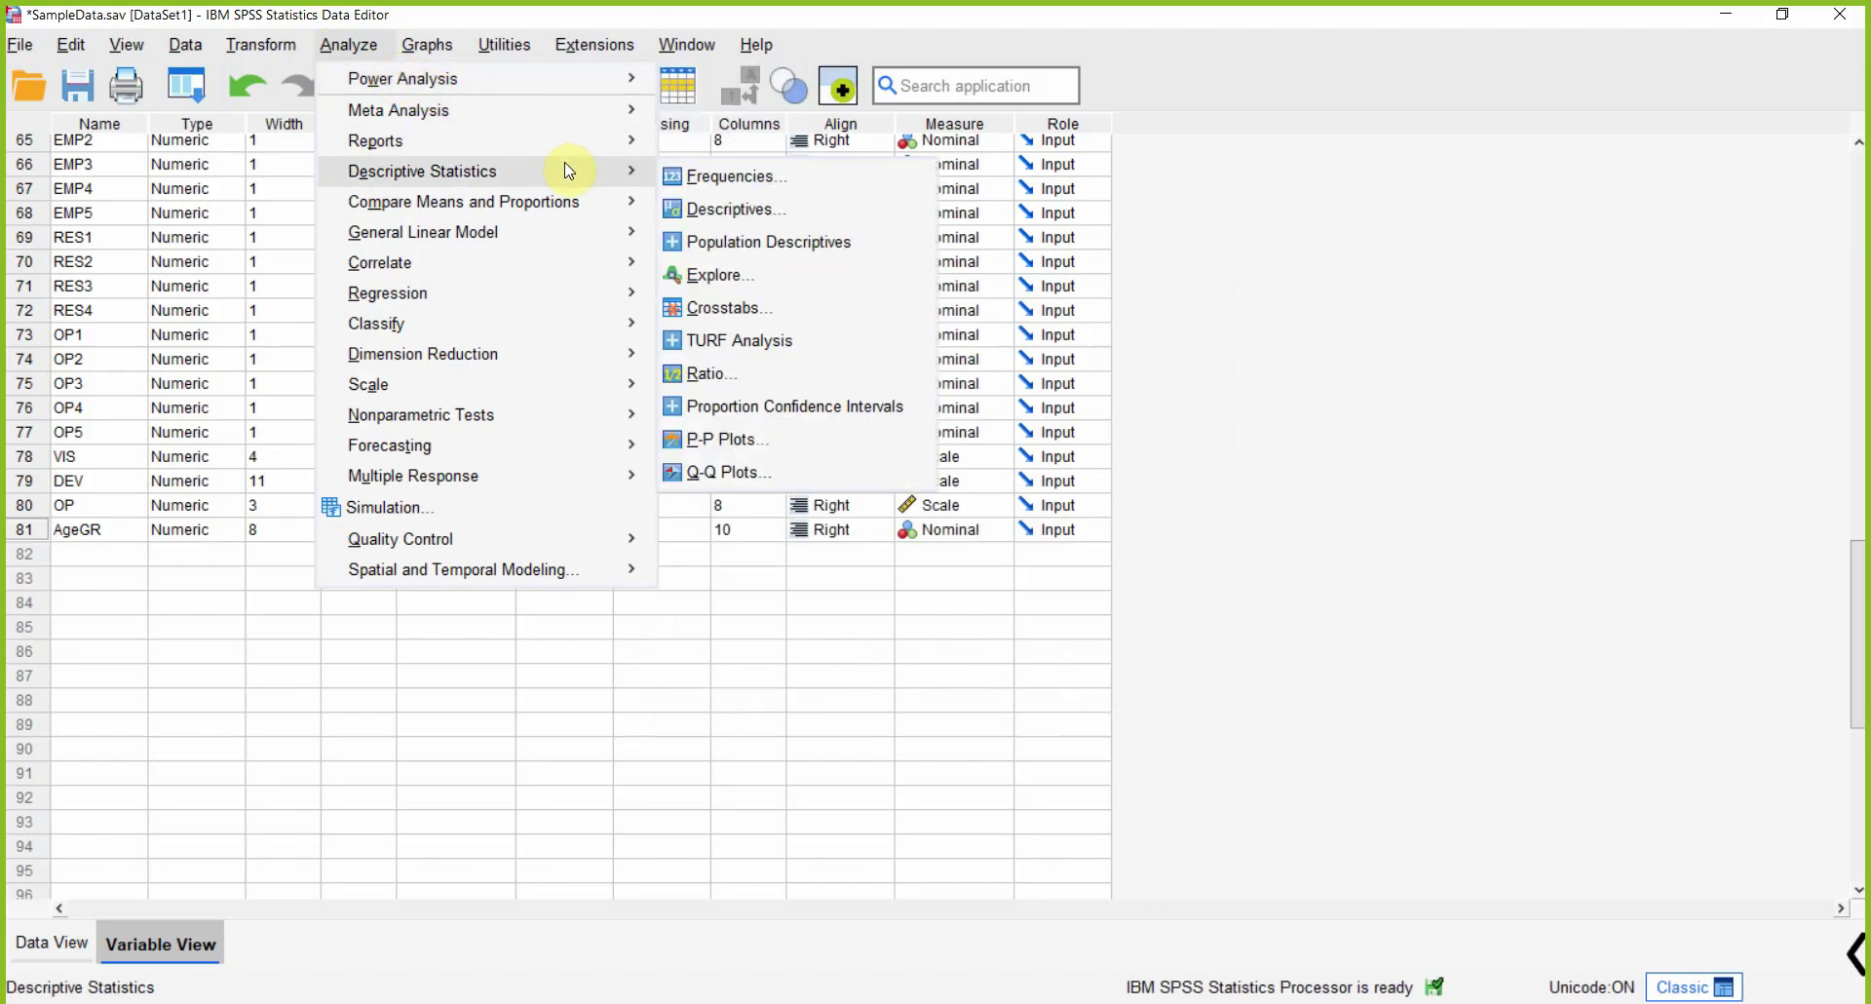
left_click(726, 177)
left_click(797, 648)
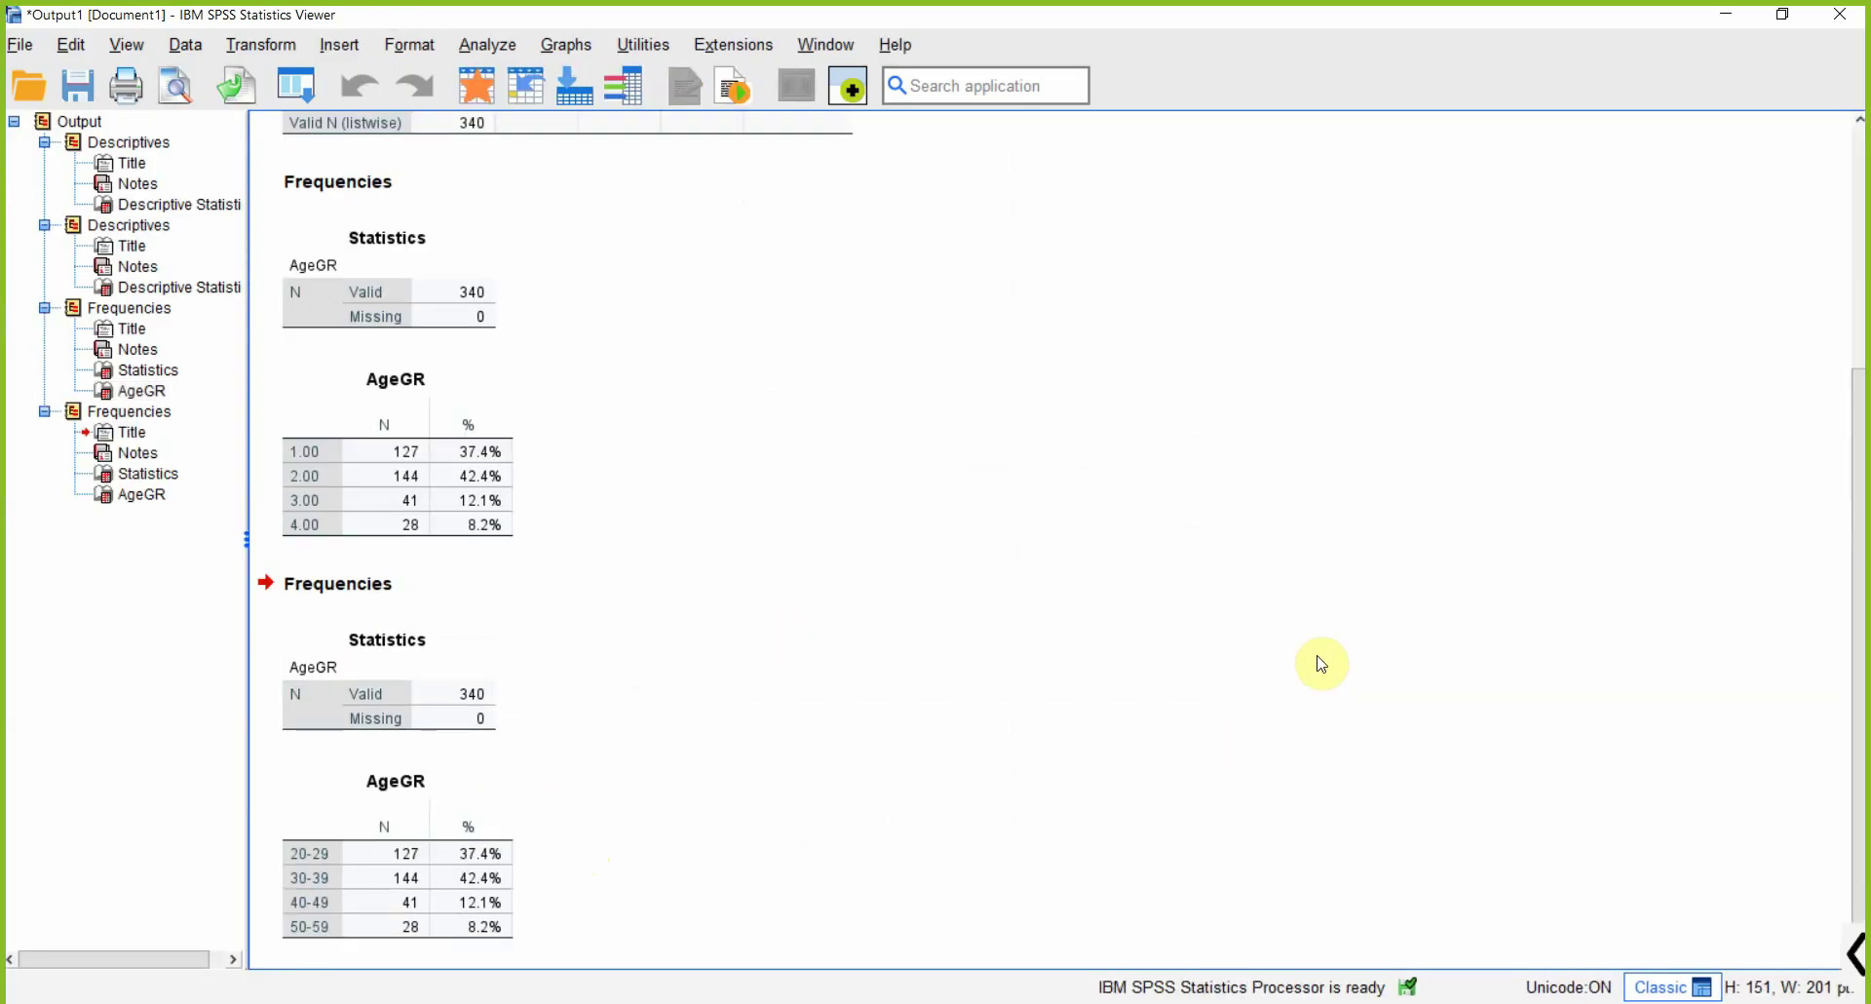
scroll(1858, 531, "down", 1)
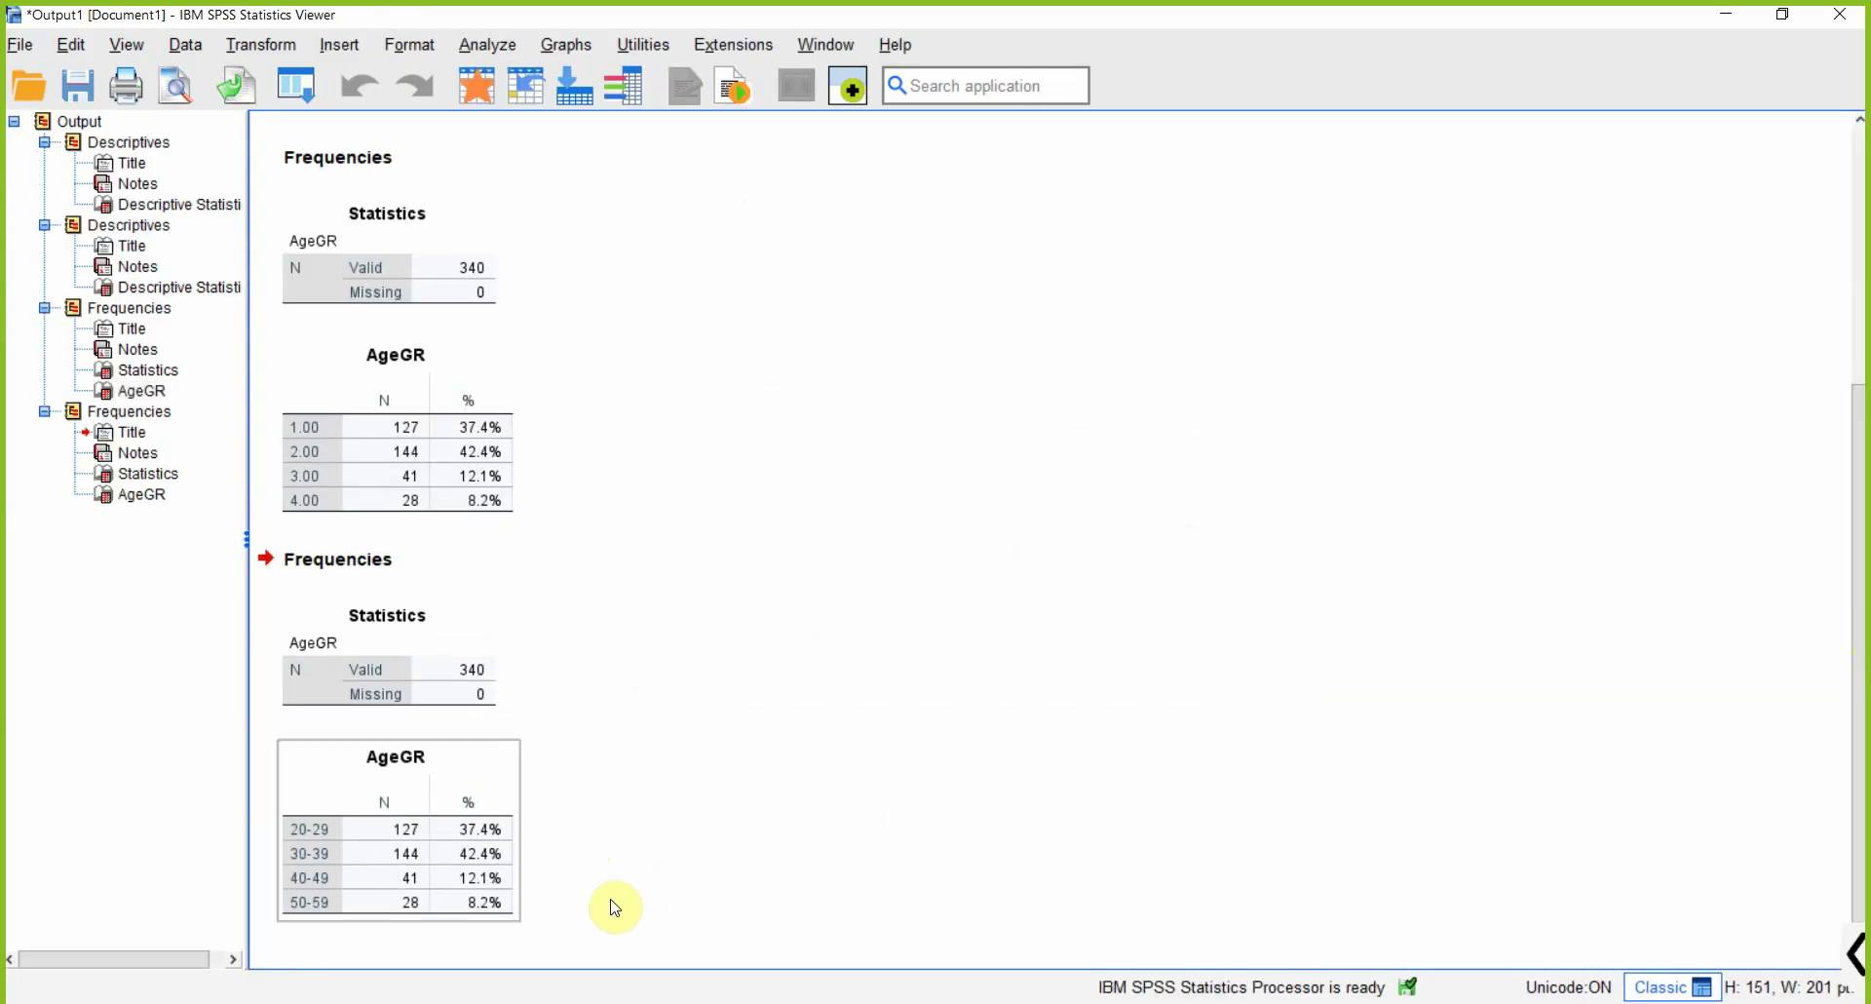